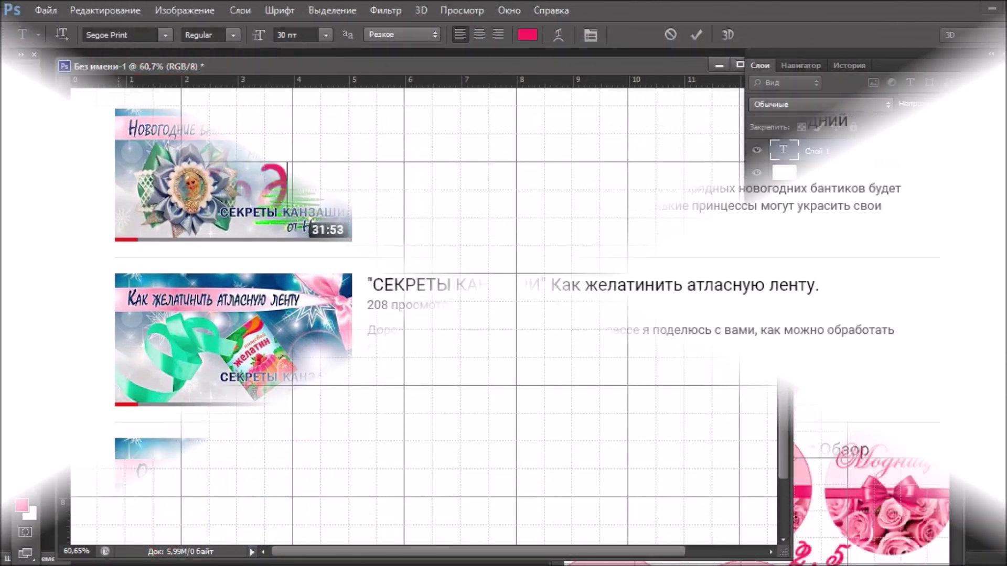
- Finish typing 'Подписывайтесь', then add 'на мой канал' as the caption's second line
type("йтесь")
key("Return")
type("на м")
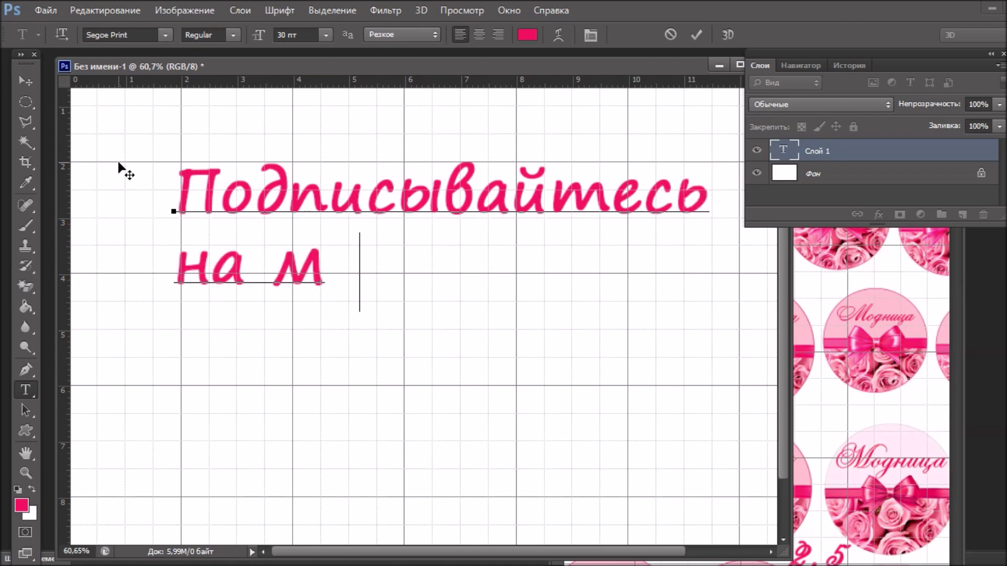
type("ой канал")
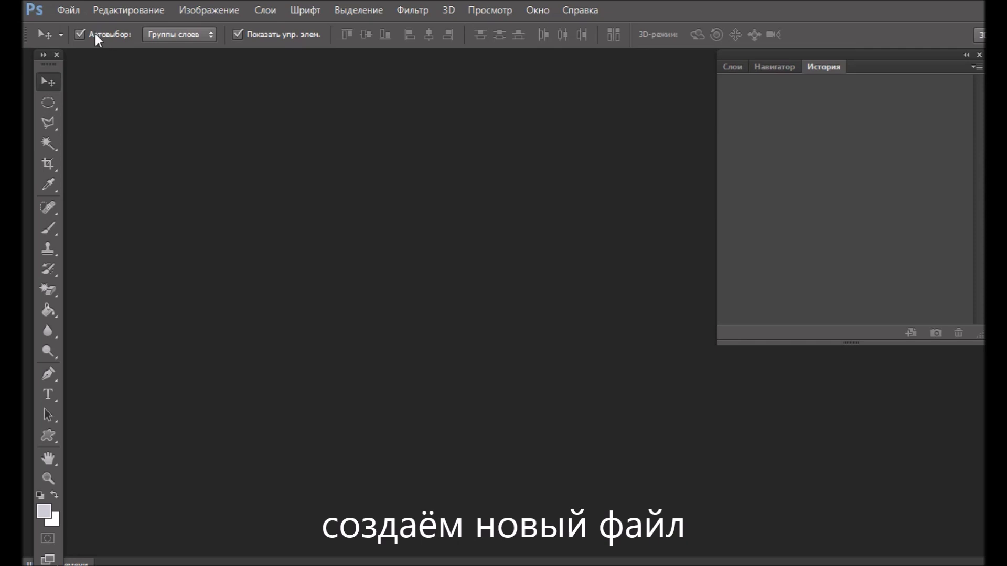
- Create a new white 10 × 10 cm document at 300 dpi
left_click(68, 10)
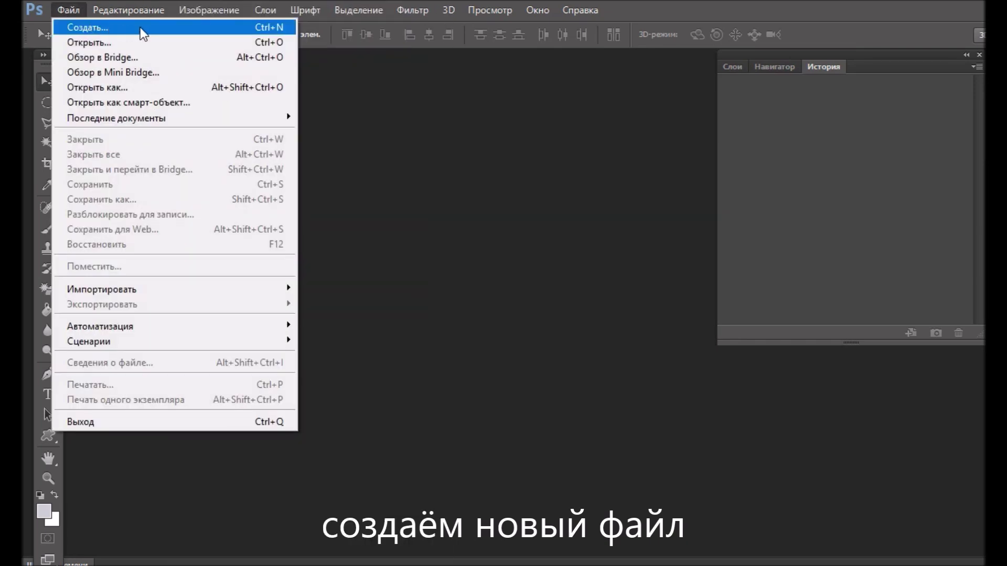
left_click(140, 27)
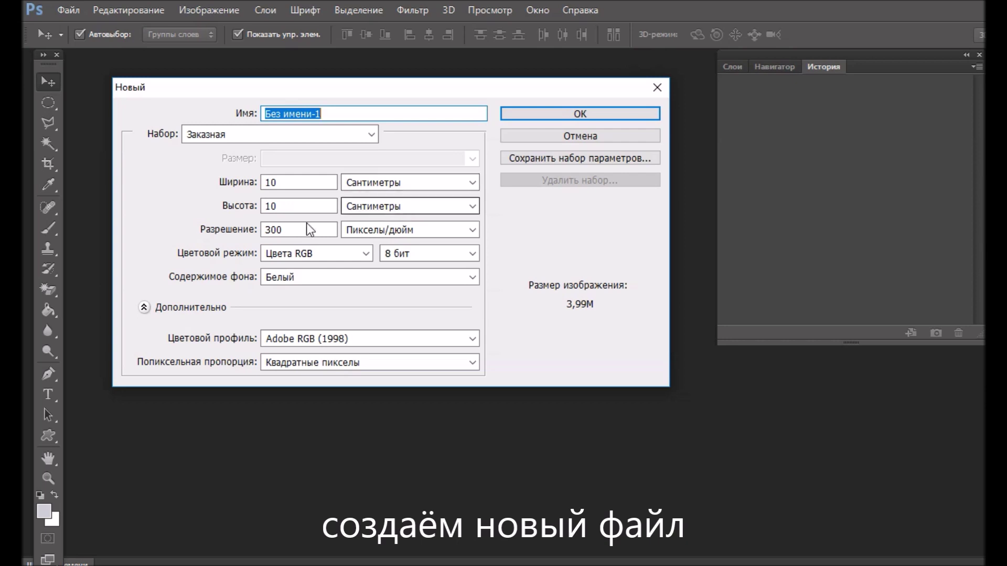
left_click(554, 116)
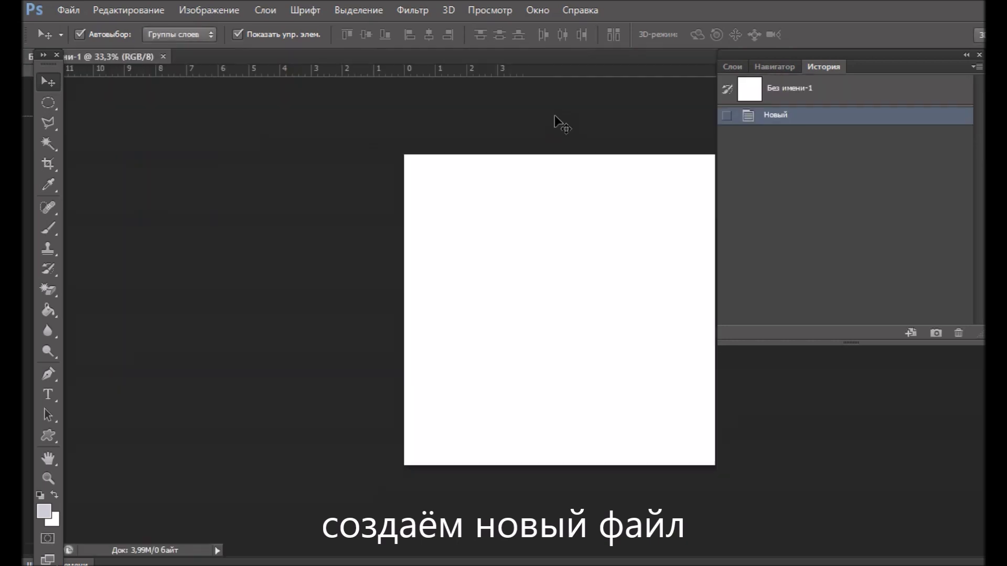
- Float and enlarge the document window, then draw an elliptical selection nearly filling the canvas
mouse_move(121, 60)
left_mouse_down()
mouse_move(205, 154)
mouse_move(275, 132)
left_mouse_up()
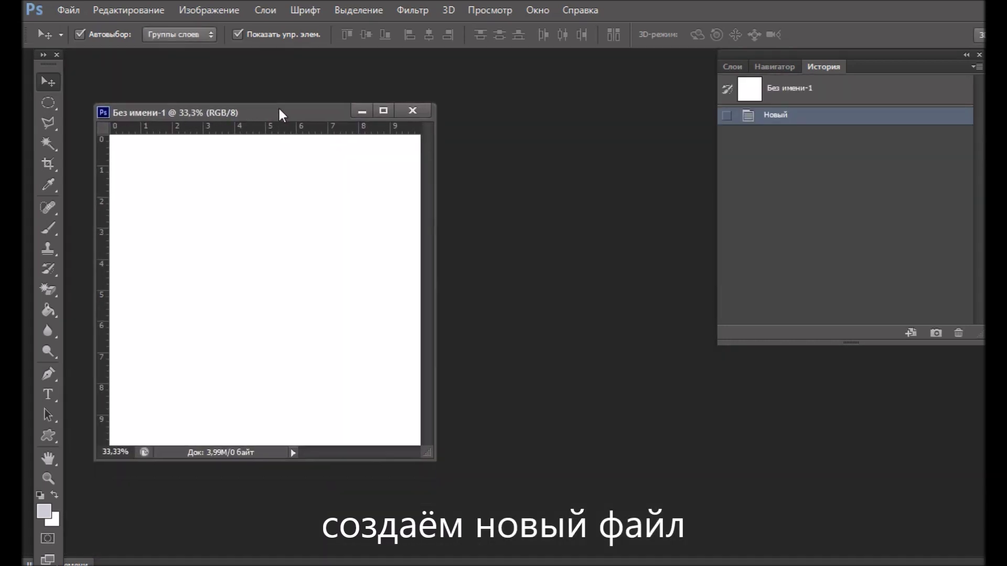
left_click_drag(449, 463, 456, 472)
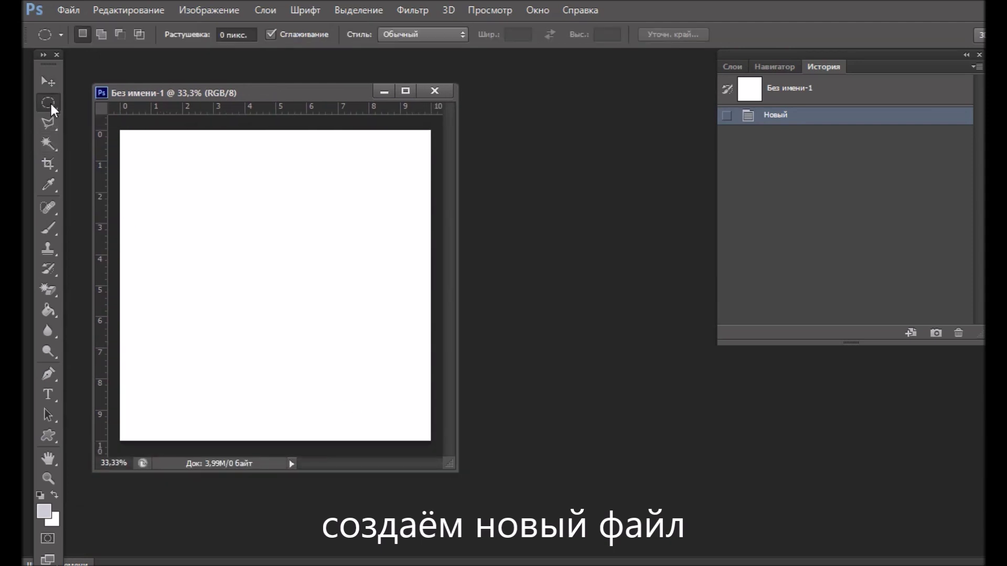
left_click_drag(49, 102, 139, 120)
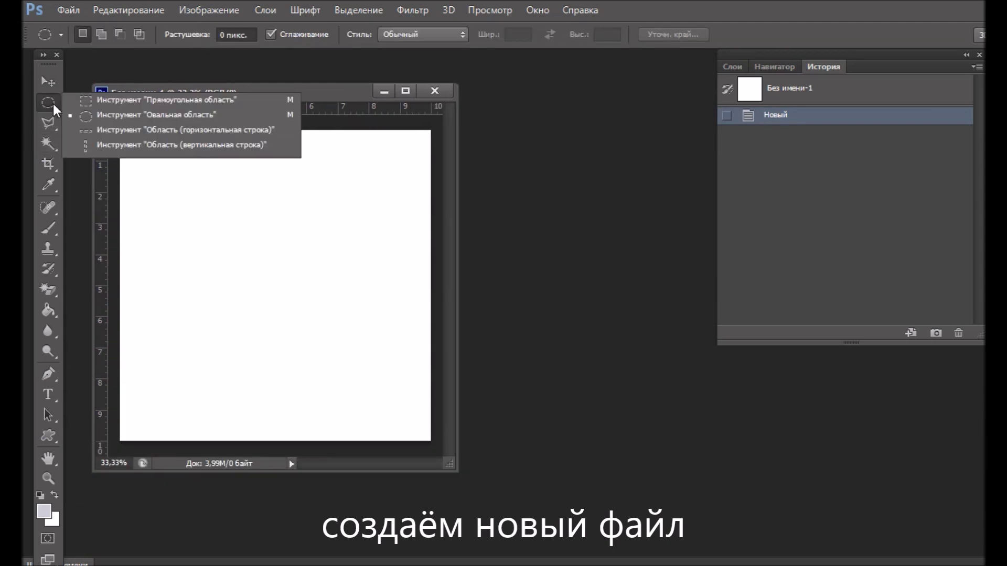
left_click(239, 116)
left_click_drag(125, 136, 428, 438)
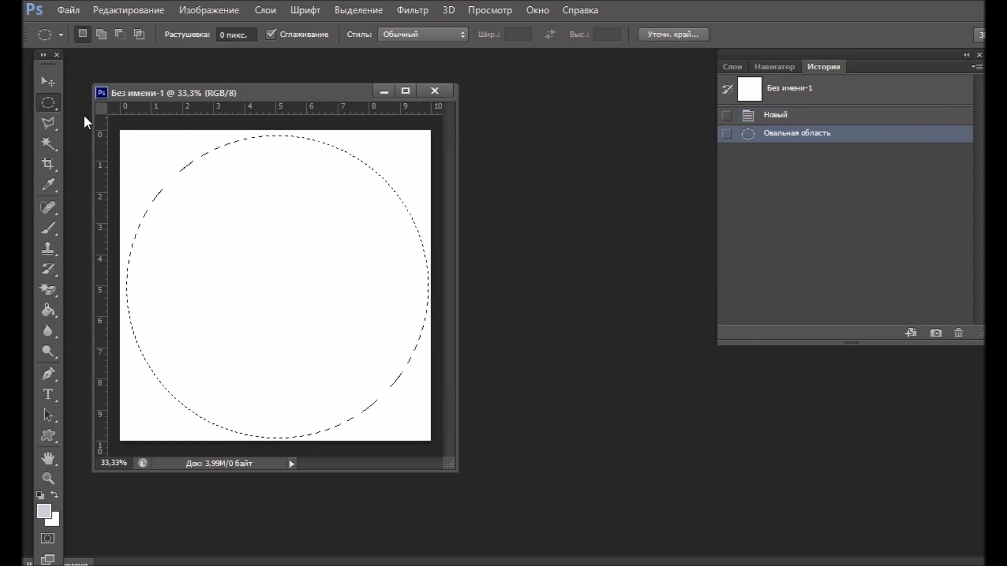
- Free-transform the circular selection to a Y position of 598 and apply
left_click(47, 81)
left_click(126, 137)
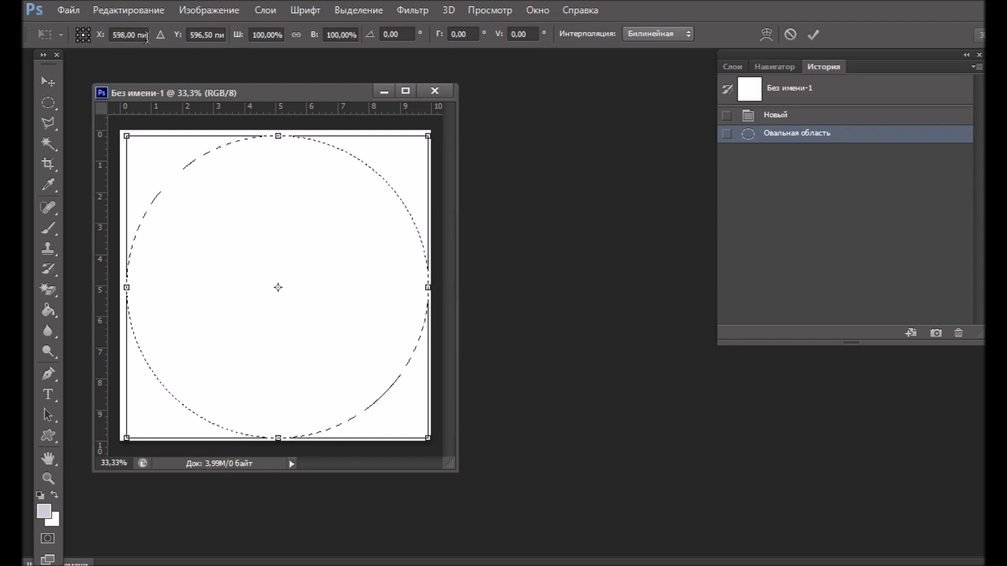
left_click(209, 35)
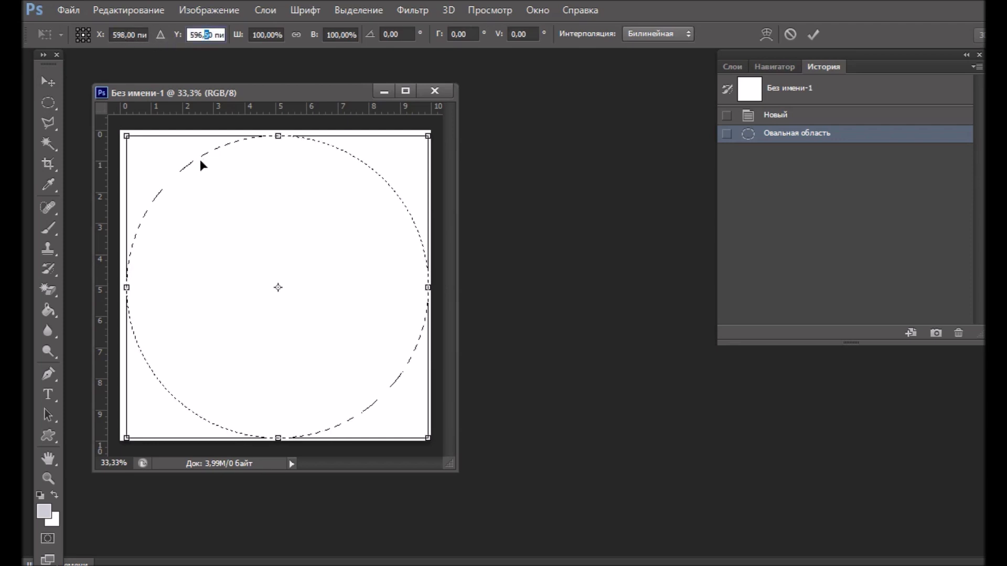
type("0")
key("BackSpace")
type("8")
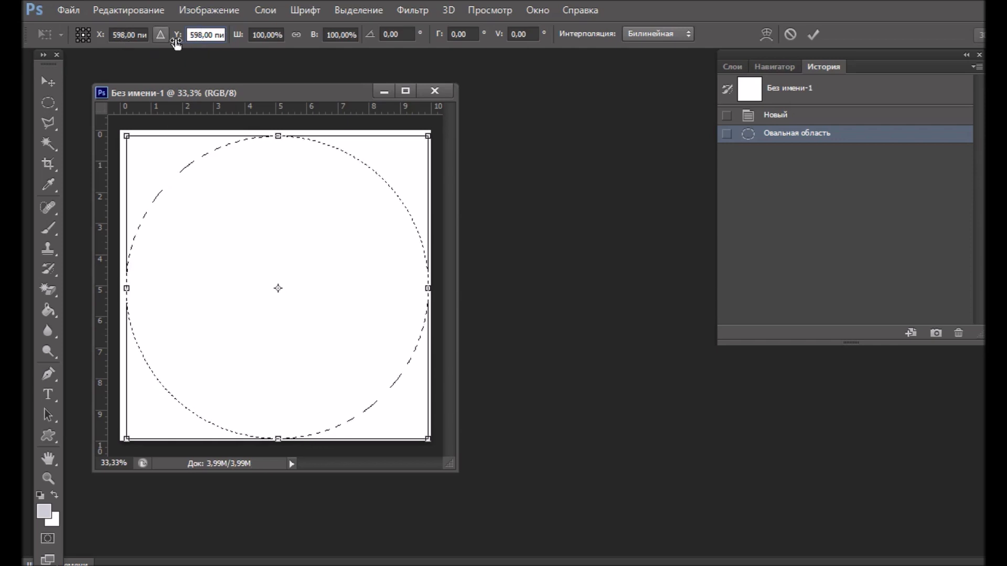
left_click(48, 82)
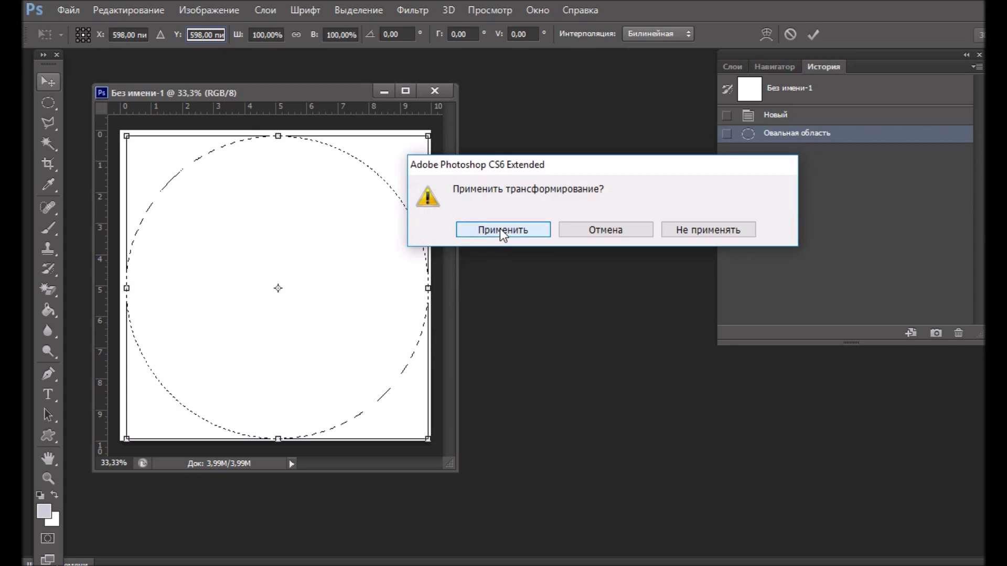
left_click(501, 229)
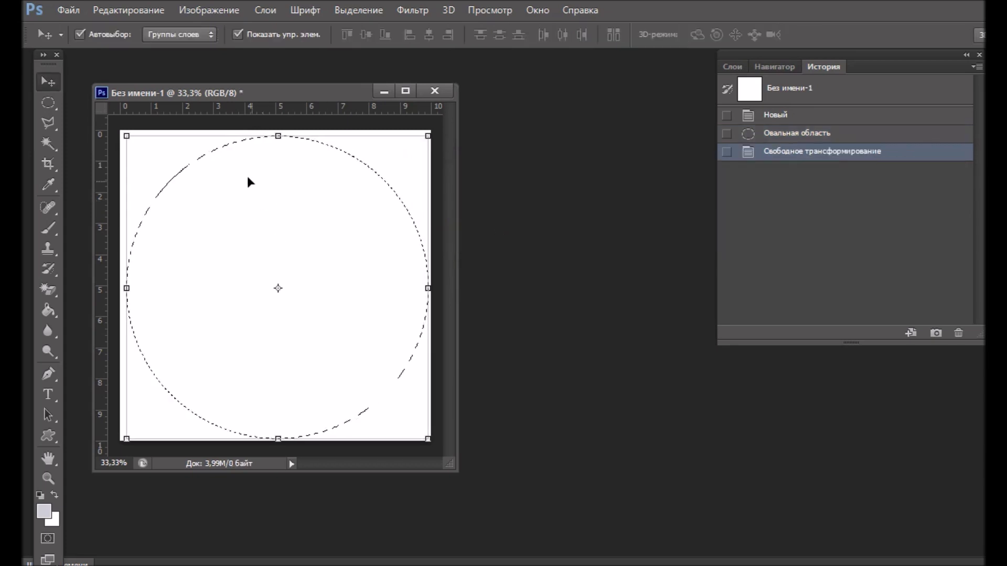
- Rescale the selection proportionally from its corners, apply, and nudge it to the canvas centre
left_click_drag(126, 136, 115, 127)
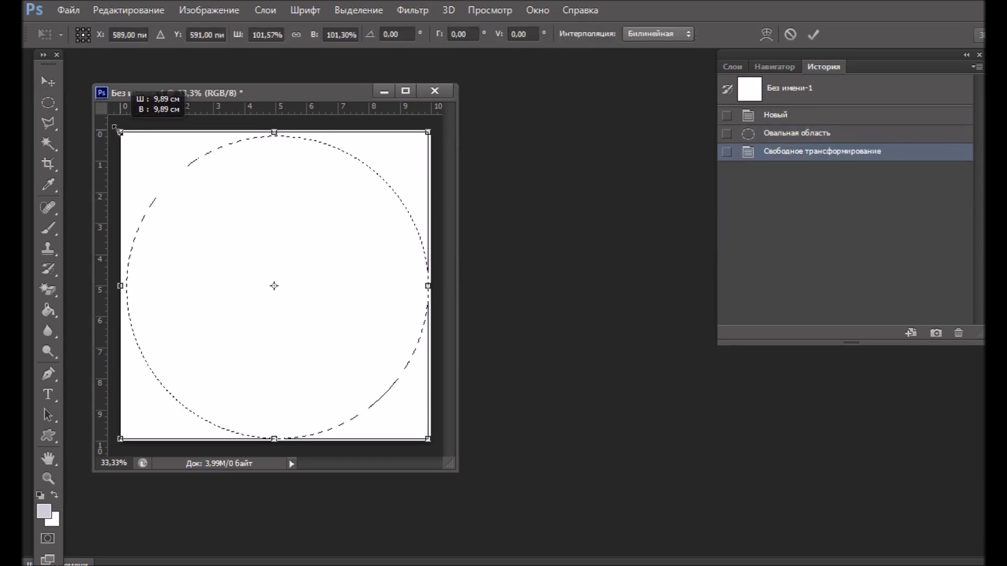
left_click(296, 34)
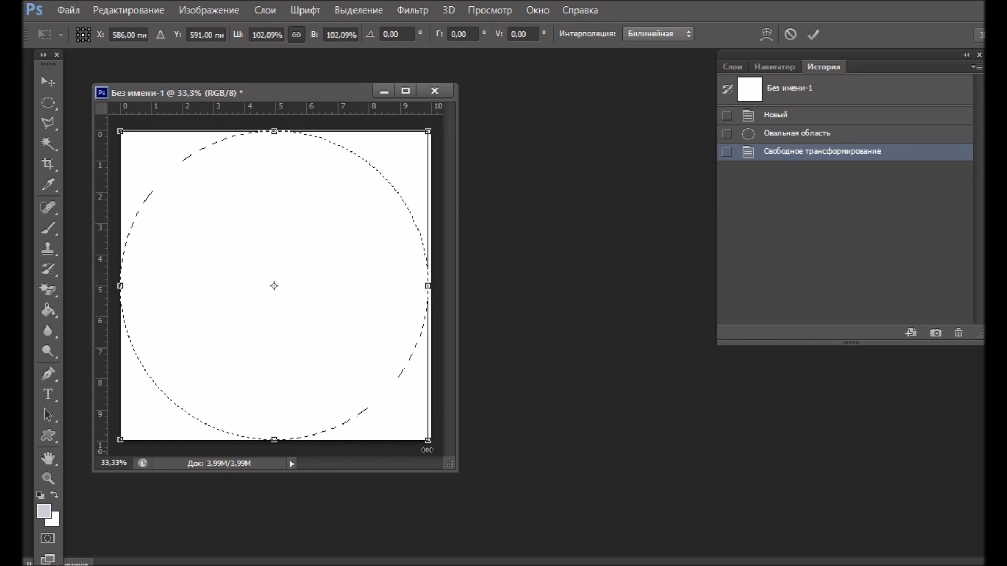
left_click_drag(427, 440, 422, 434)
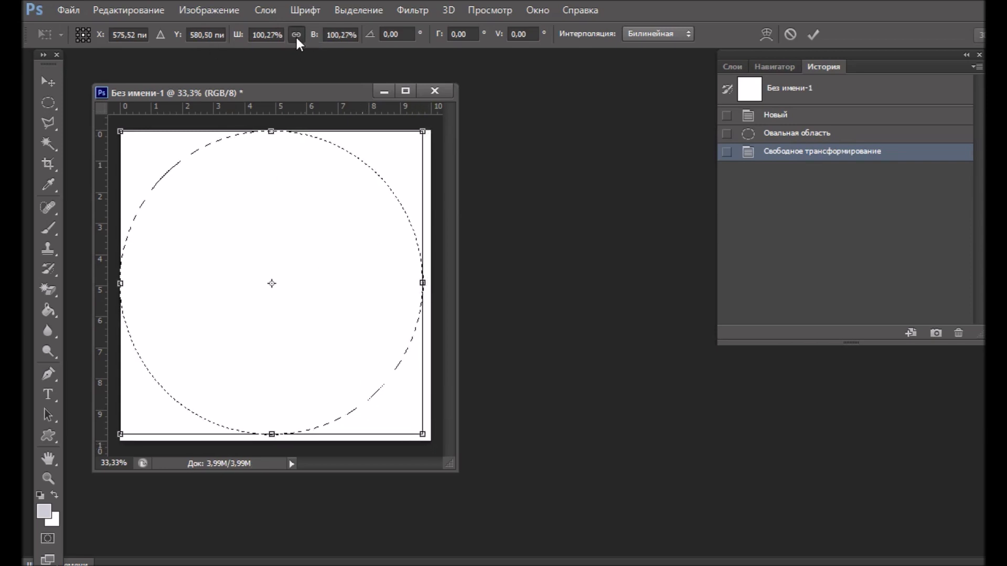
left_click(48, 82)
left_click(517, 229)
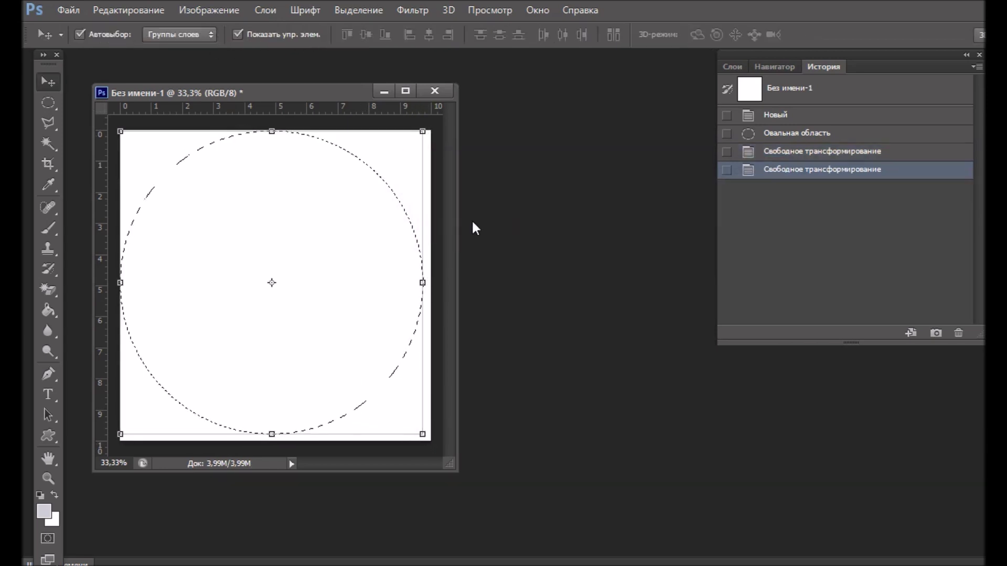
left_click_drag(359, 236, 360, 236)
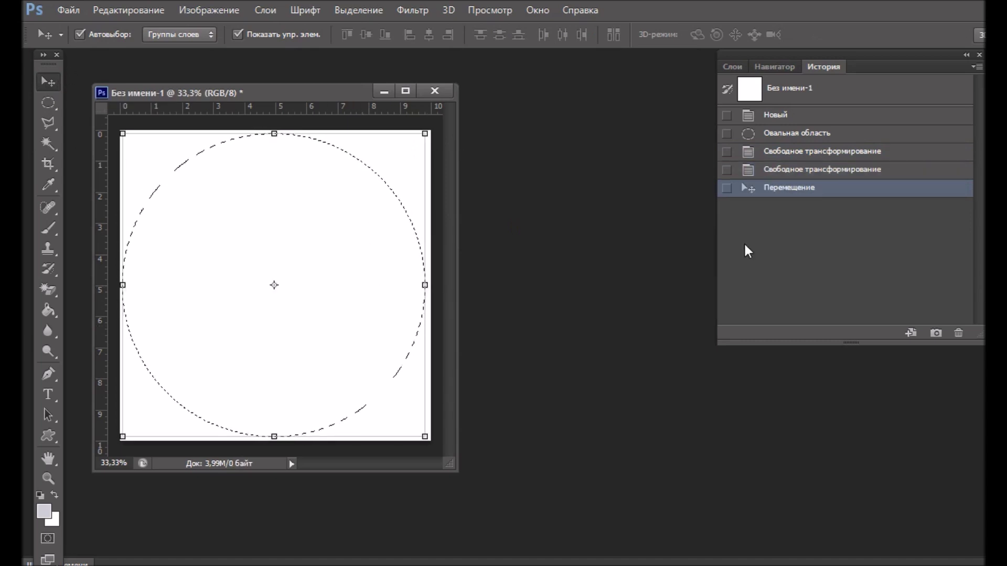
left_click(125, 10)
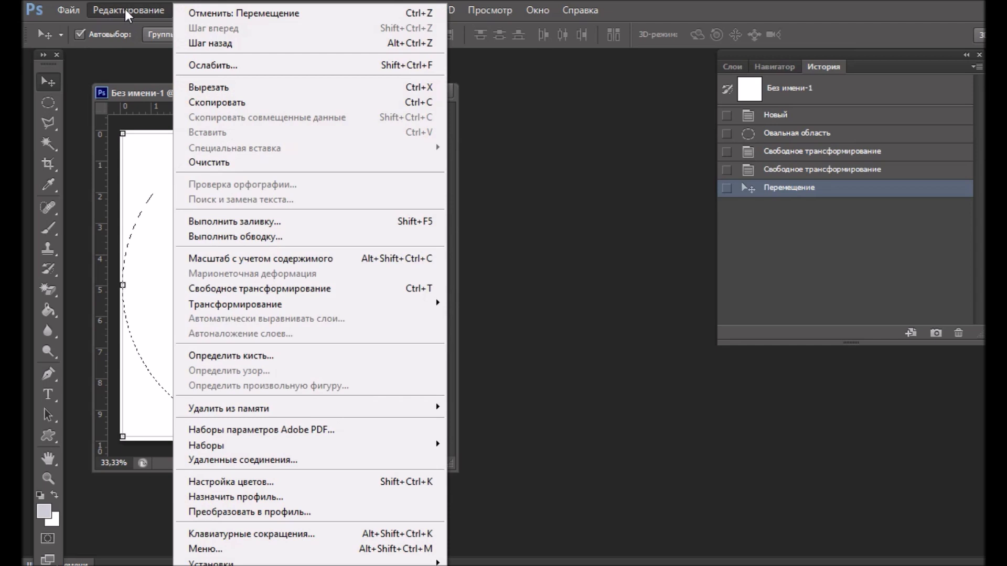
- Stroke the circle selection with a 5 px bright magenta outline
left_click(262, 237)
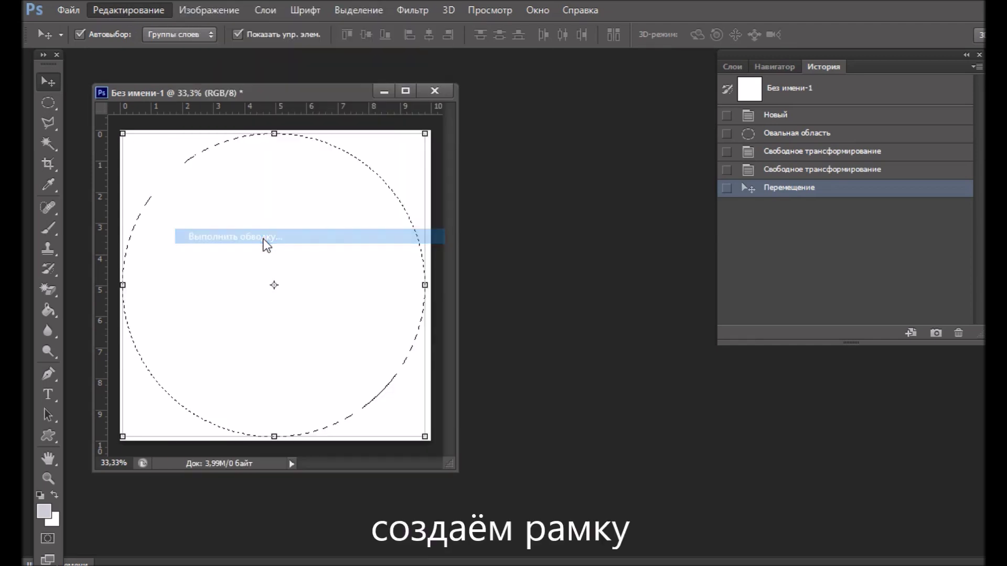
left_click(481, 195)
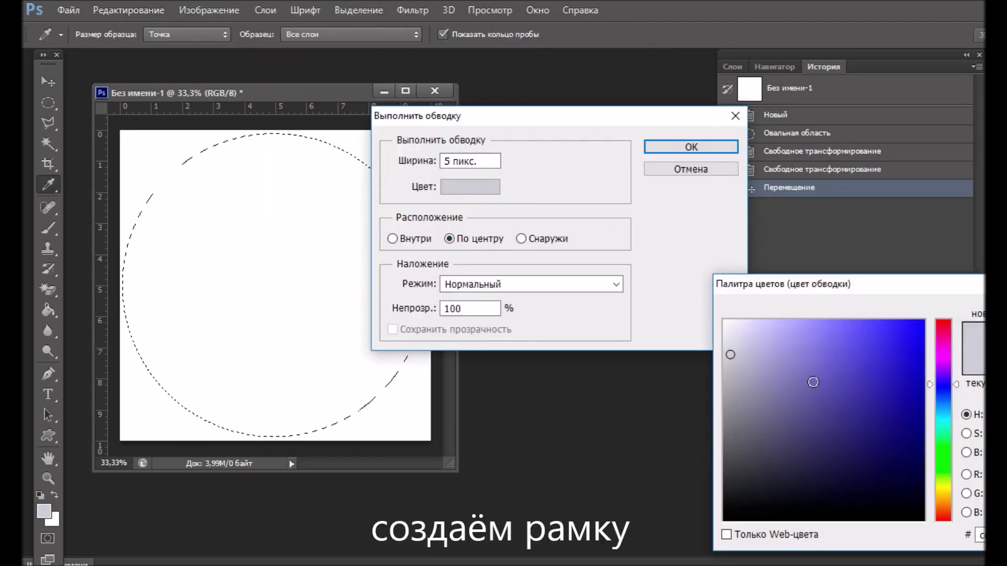
left_click(946, 331)
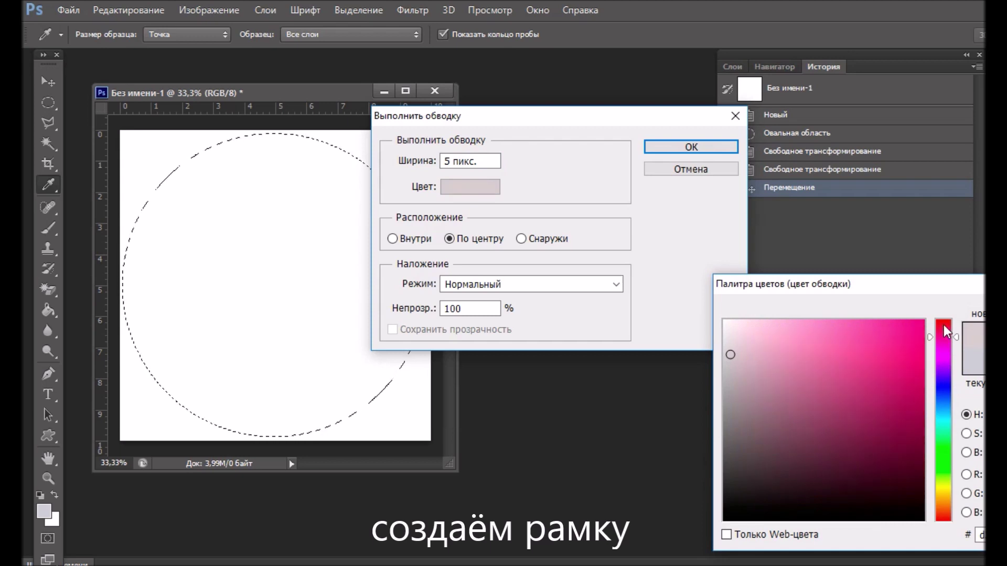
left_click(912, 359)
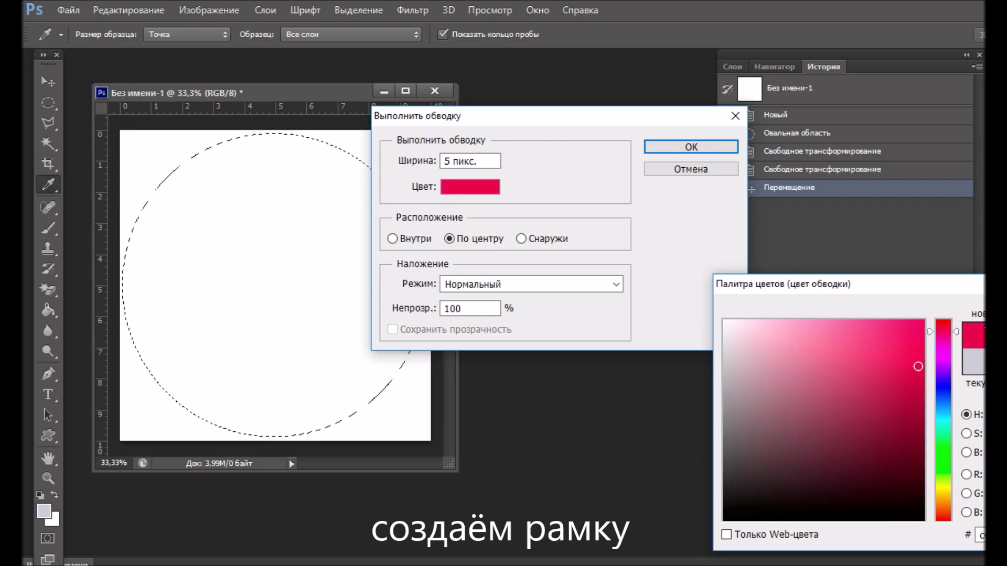
key("Return")
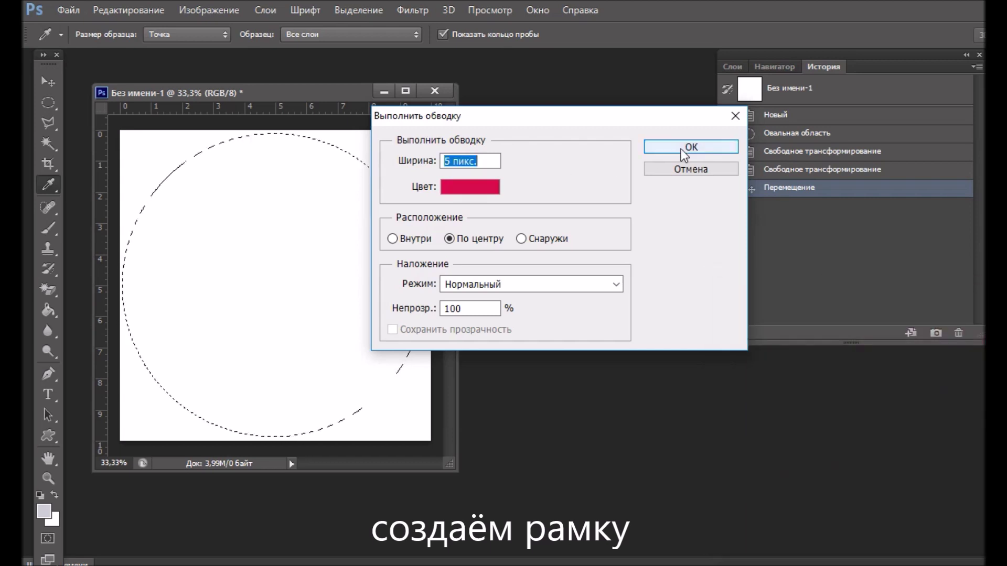
left_click(676, 148)
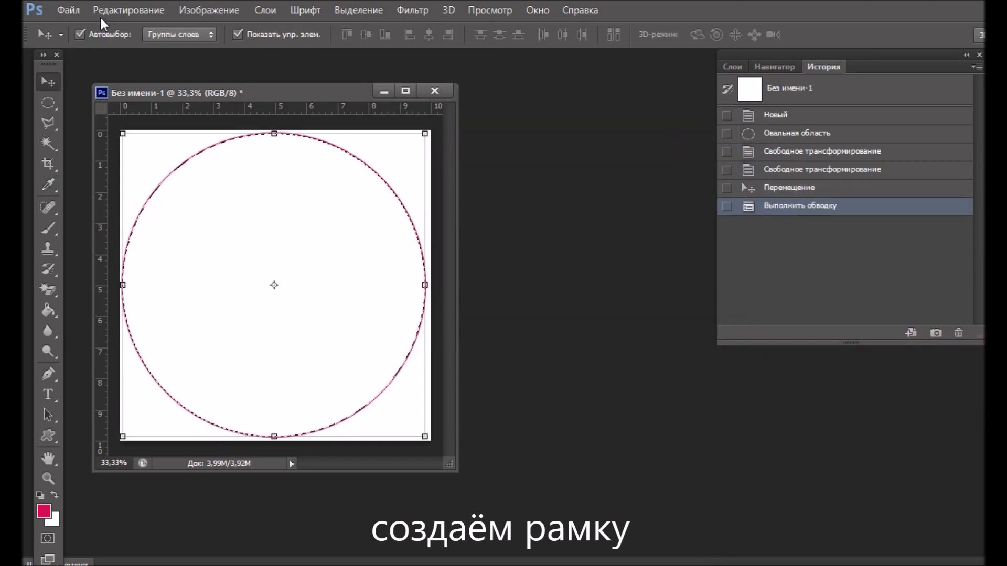
- Deselect with Ctrl+D and enlarge the document window
left_click(102, 10)
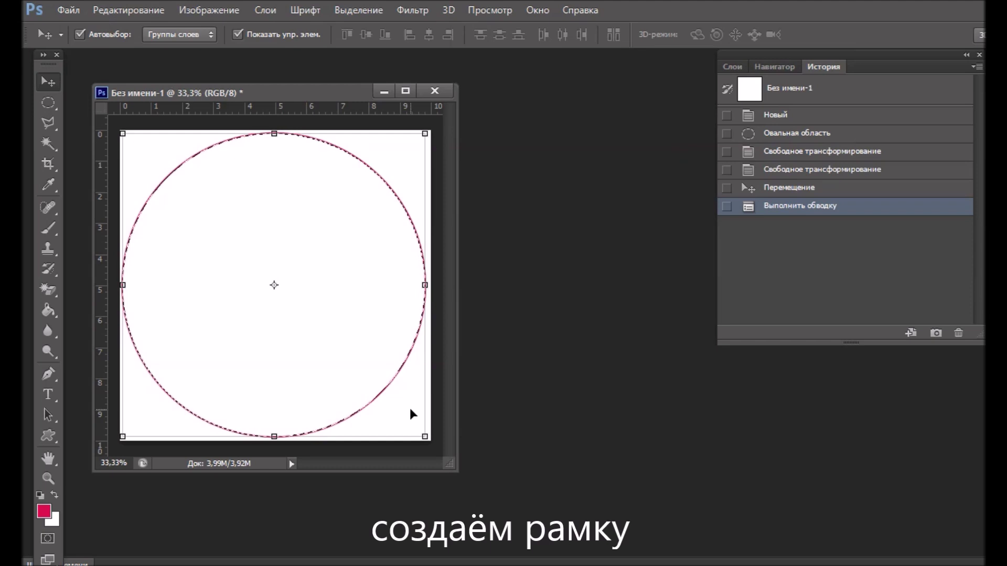
left_click(49, 101)
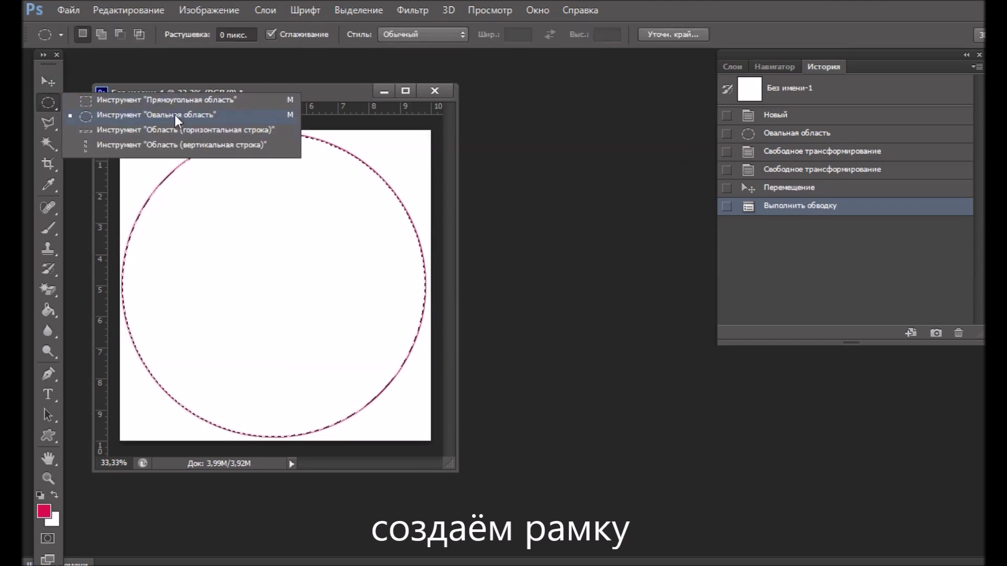
left_click(178, 120)
key("ctrl+d")
left_click(53, 81)
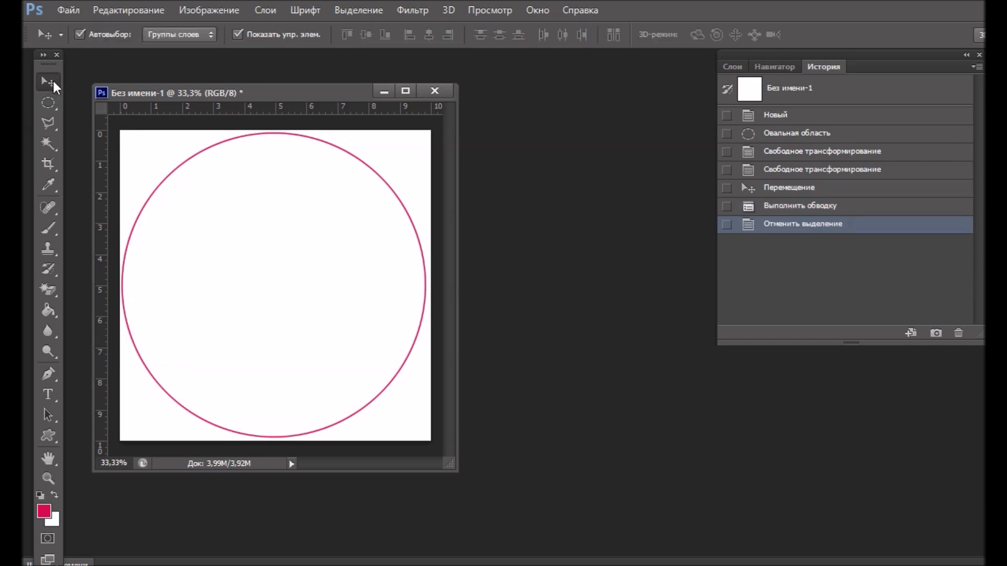
left_click_drag(448, 466, 558, 525)
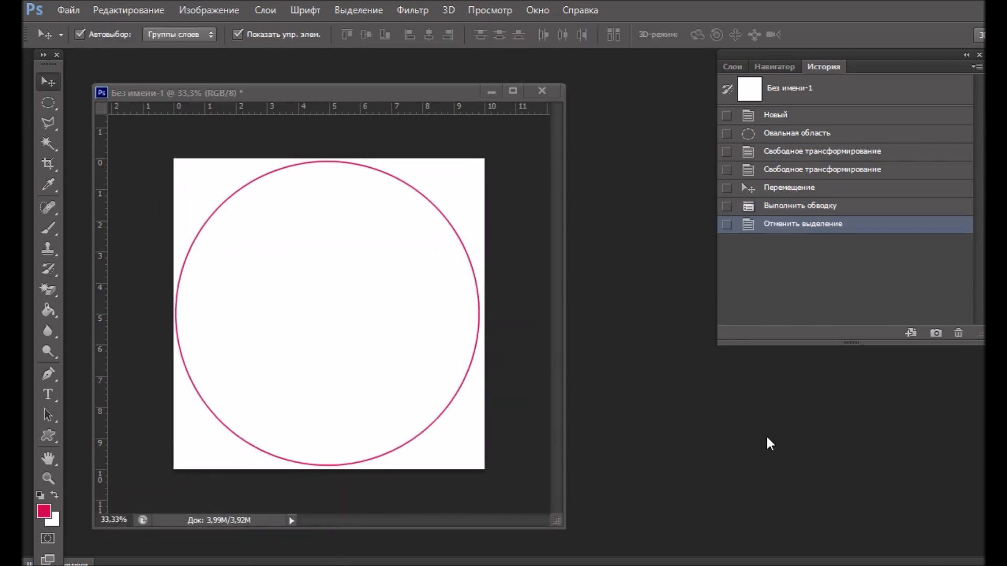
- Magic-erase the circle's interior and add a new layer beneath the outline layer
left_click(49, 292)
left_click(131, 319)
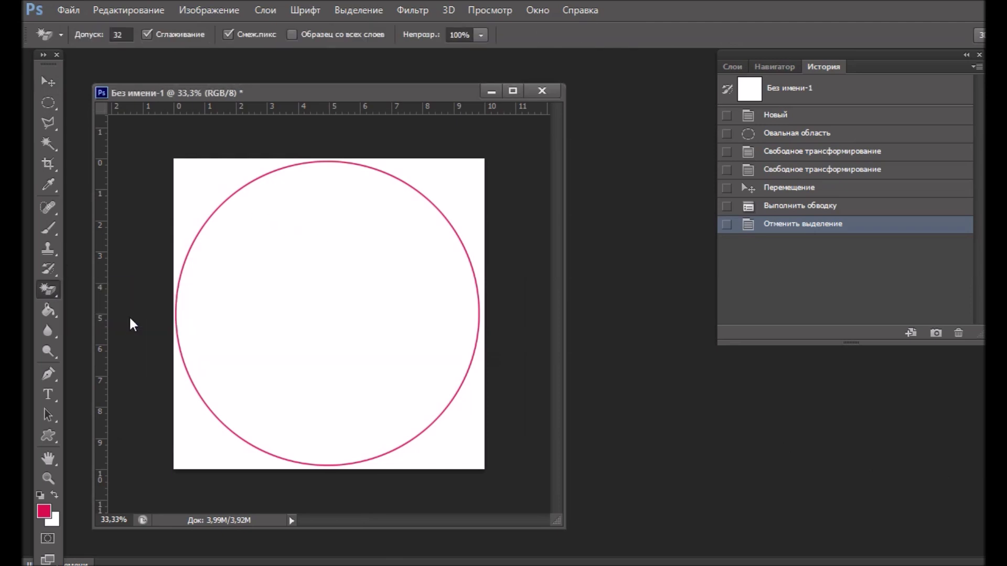
left_click(346, 286)
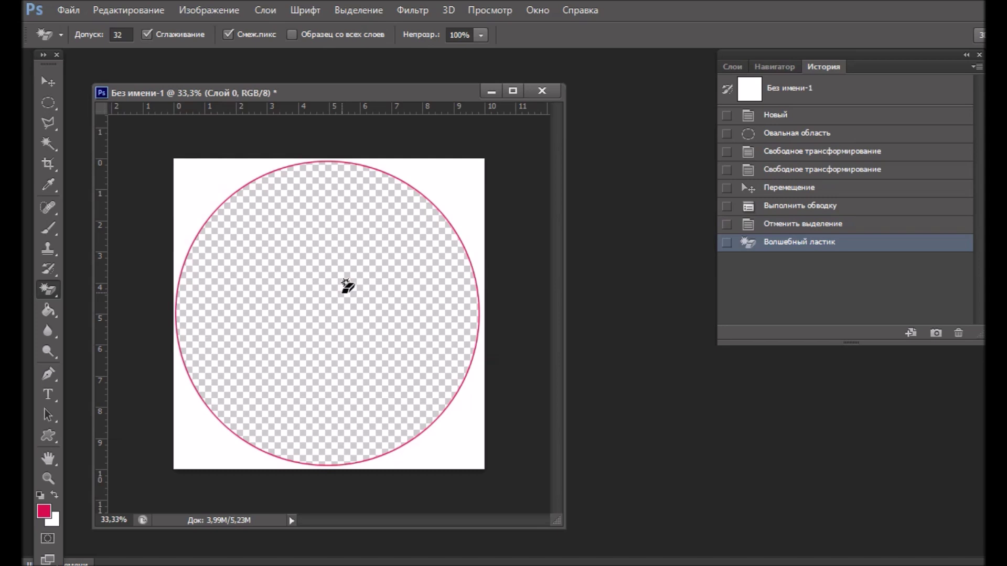
left_click(48, 82)
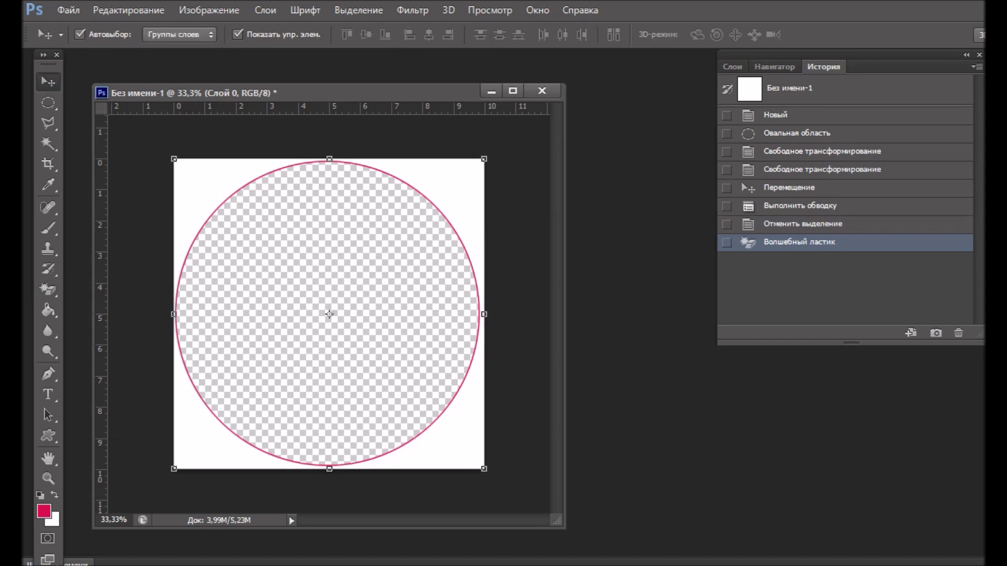
left_click(732, 67)
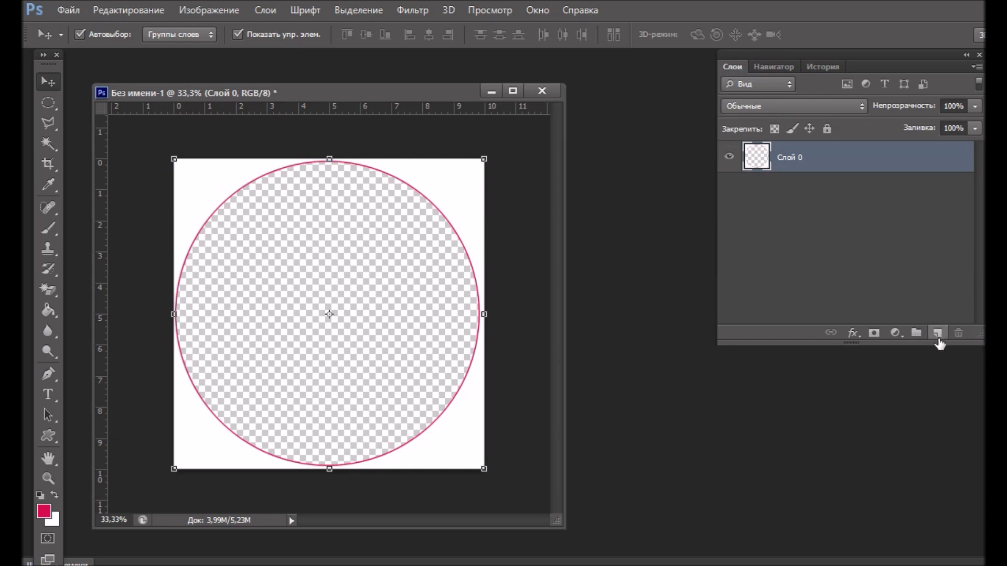
left_click(937, 334)
left_click_drag(757, 159, 759, 208)
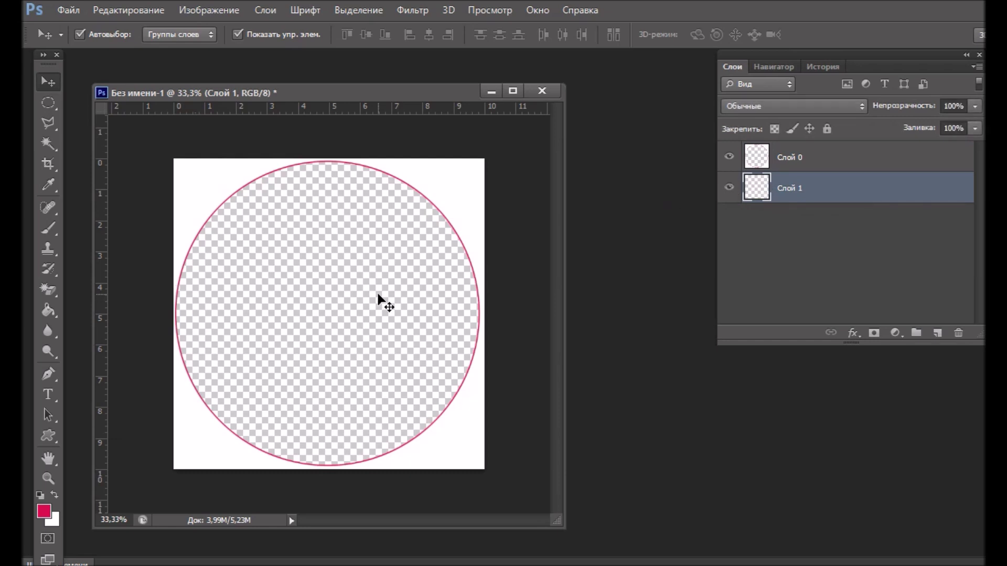
- Fill the circle on Слой 1 with light pink using the Paint Bucket
left_click(48, 310)
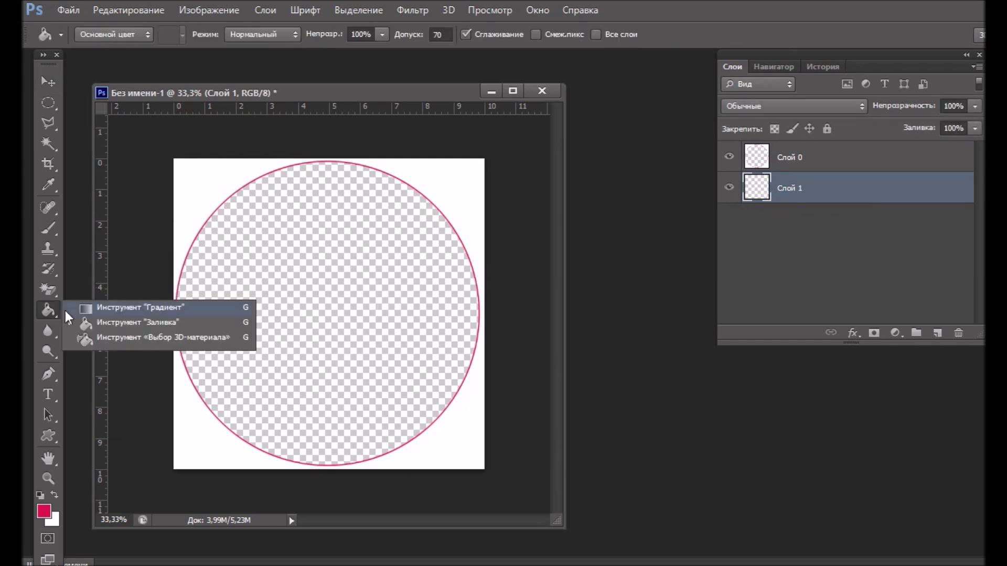
left_click(143, 324)
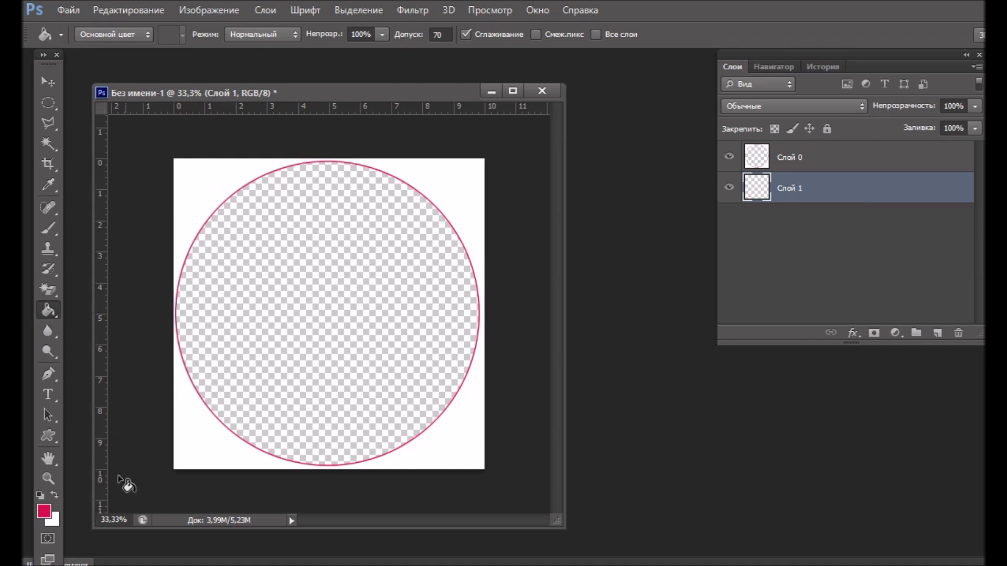
left_click(44, 512)
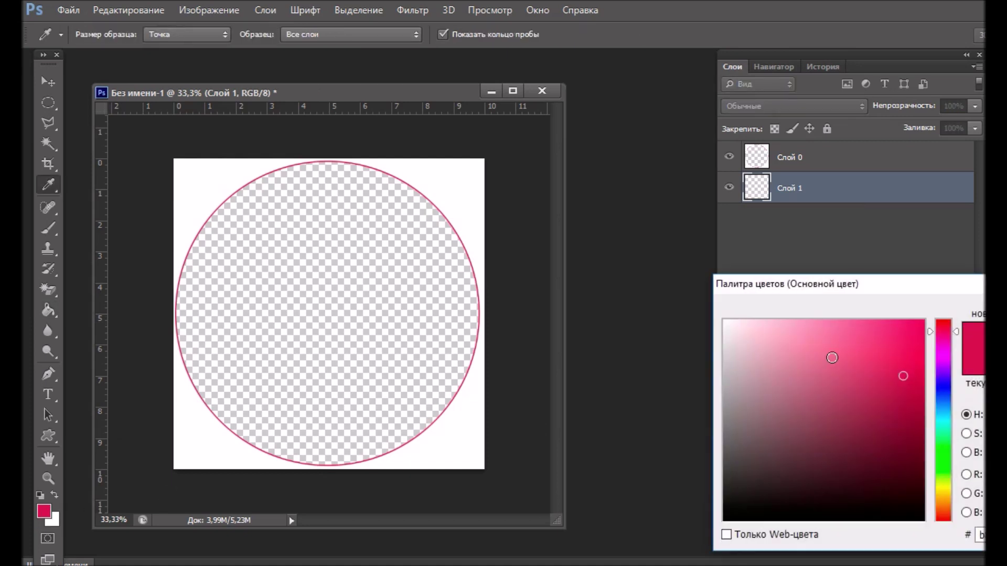
left_click(756, 331)
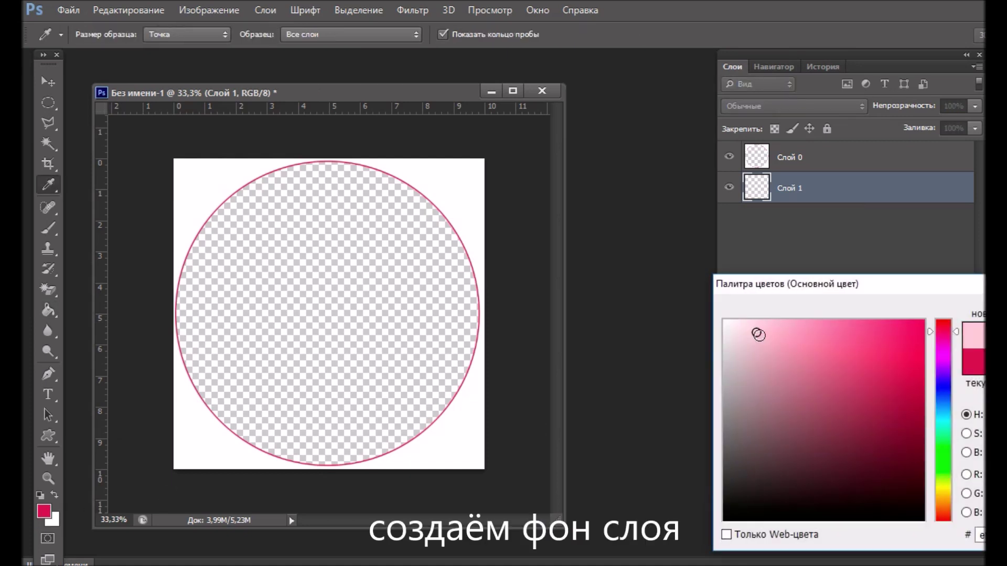
key("Return")
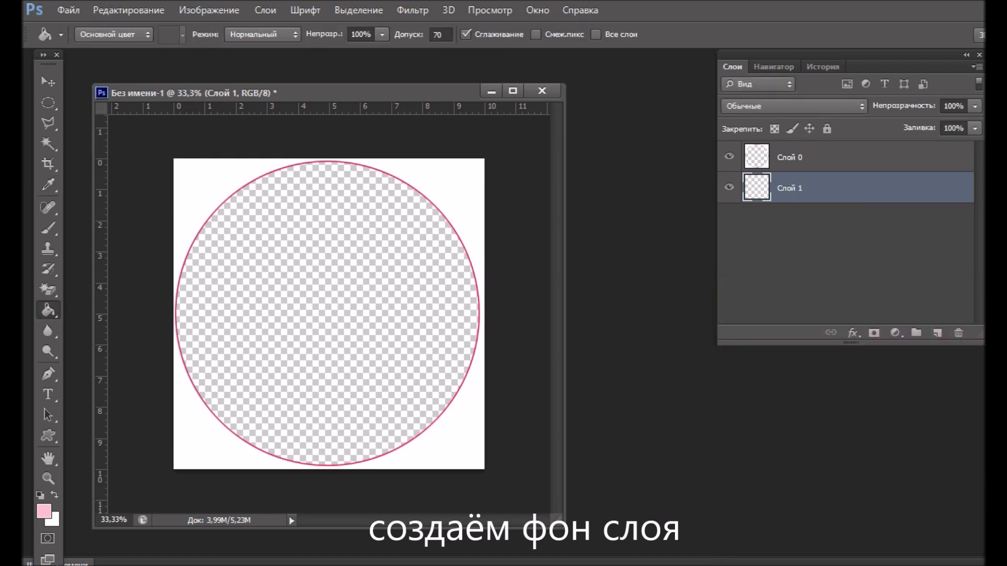
left_click(322, 313)
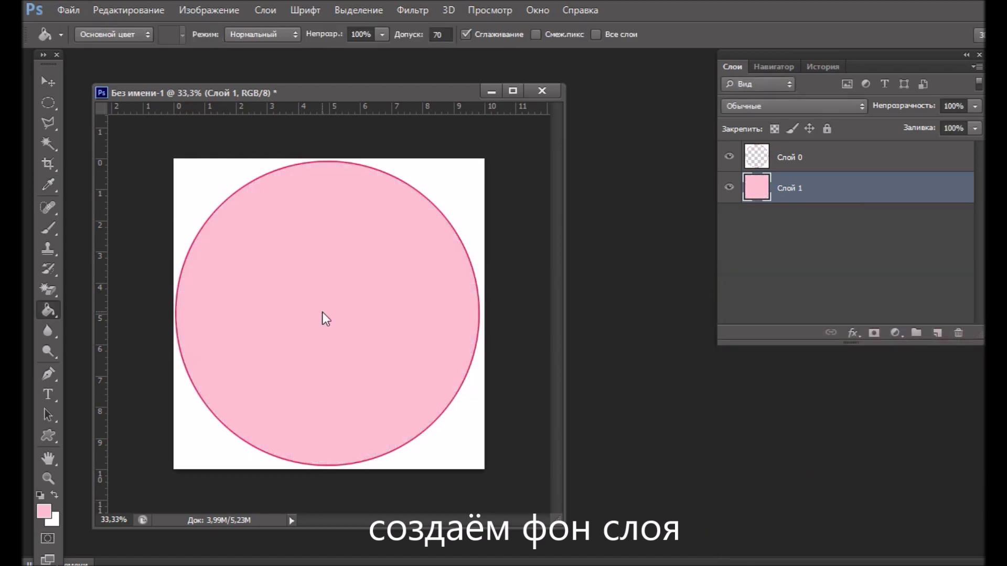
left_click(46, 81)
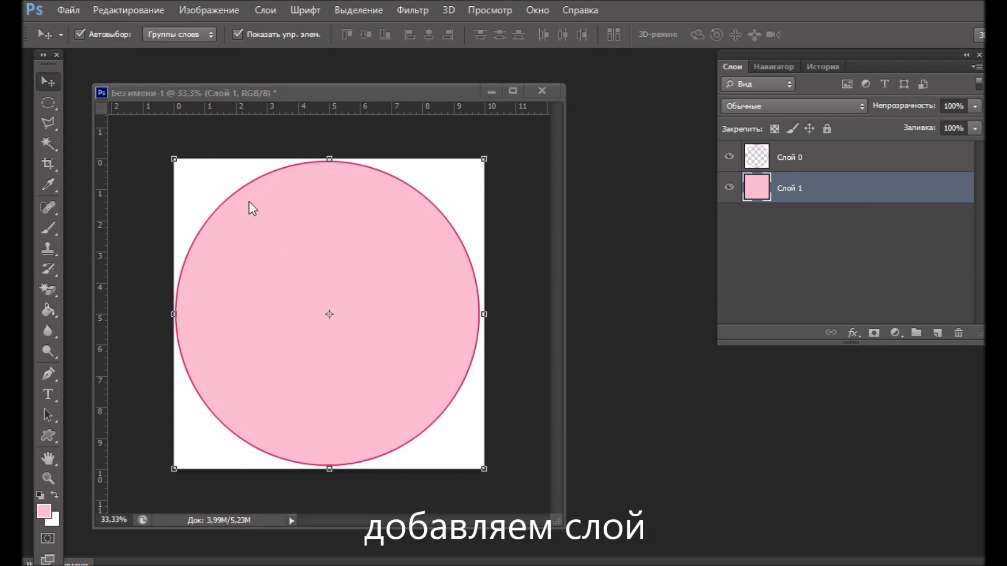
left_click(70, 11)
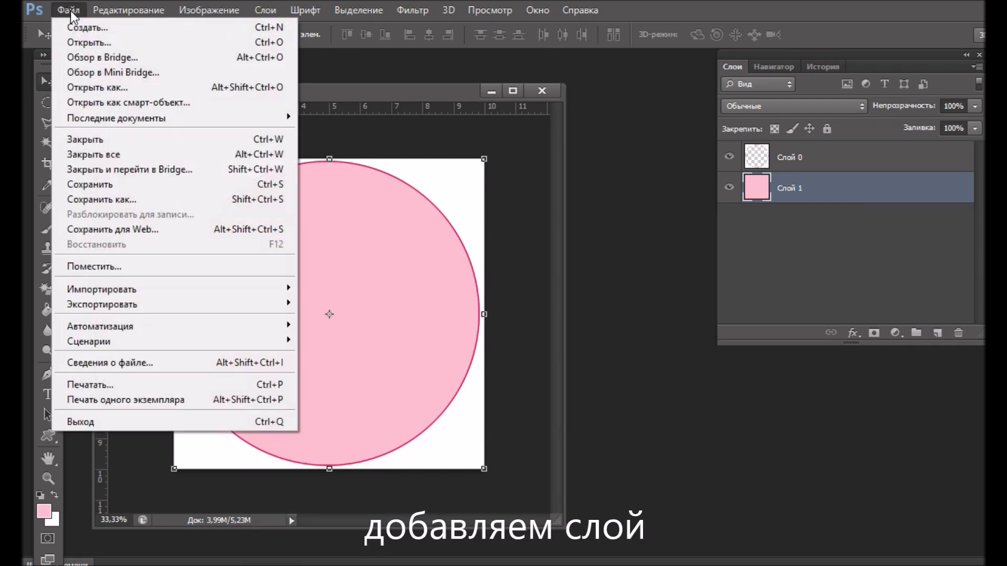
- Open the roses photo 58c6c5a7797aa15ac874164a.jpg without a colour profile, in a floating window
left_click(92, 40)
left_click(790, 154)
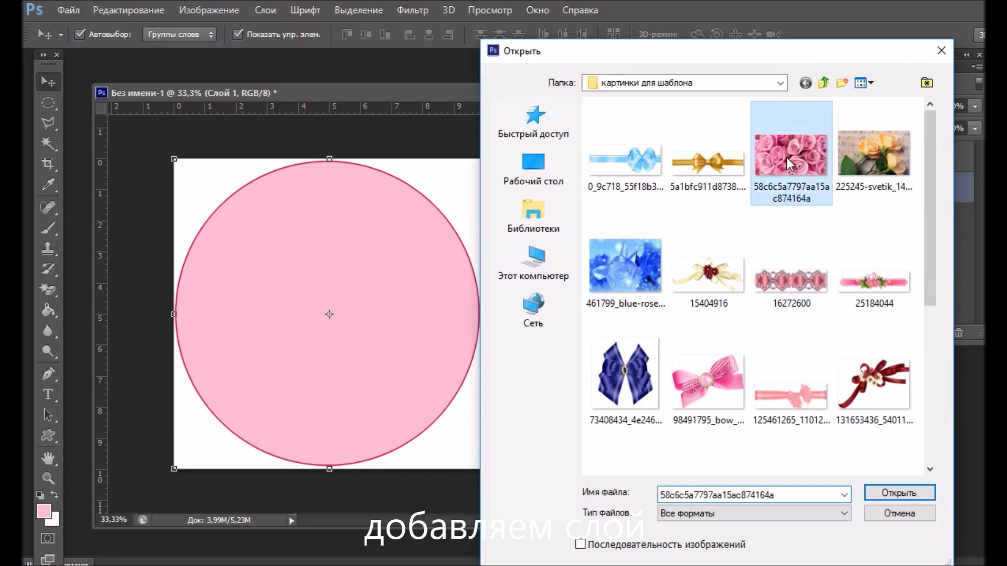
left_click(909, 496)
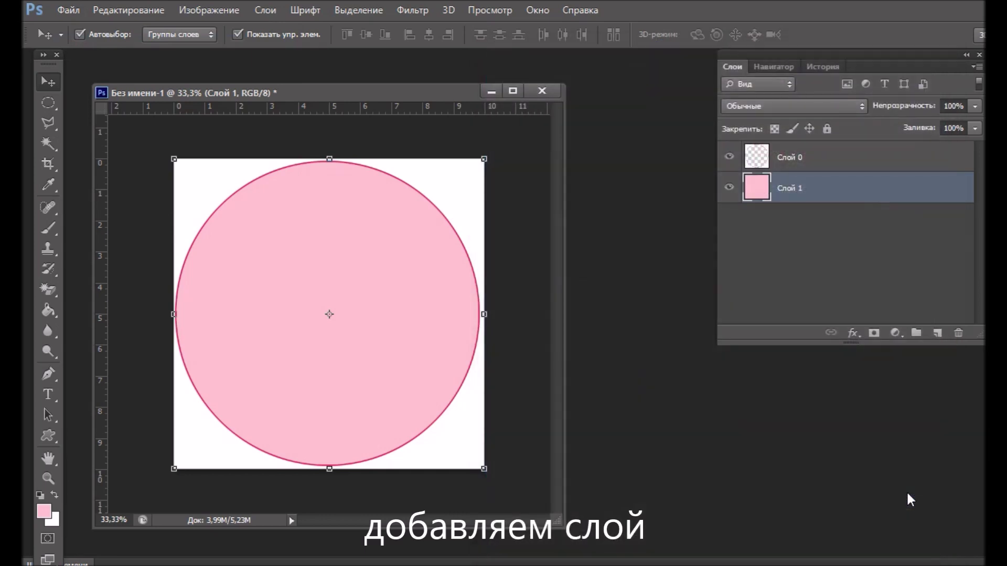
left_click(582, 306)
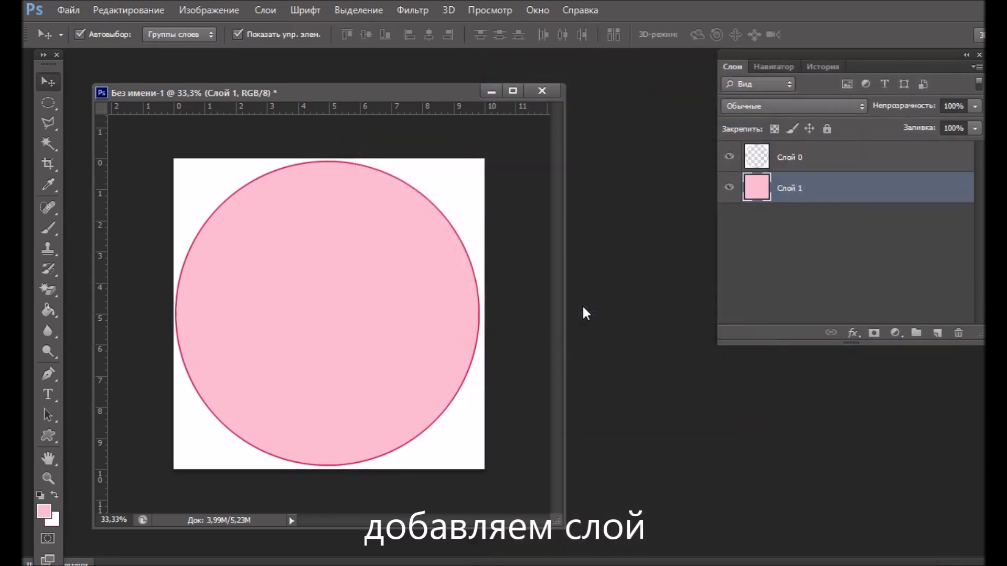
left_click_drag(385, 111, 697, 398)
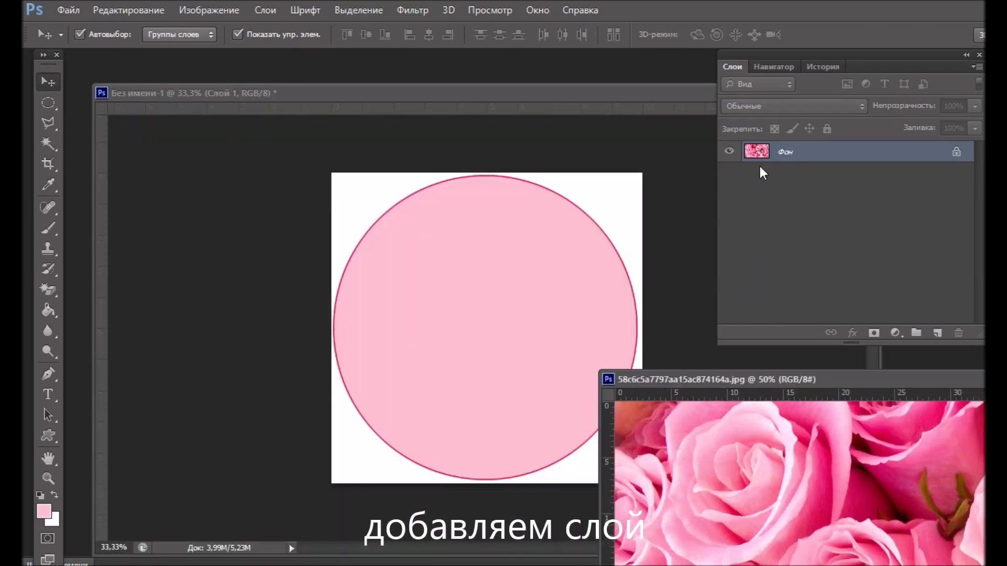
- Copy the roses photo into the circle document as Слой 2 and close the original
left_click_drag(756, 152, 469, 302)
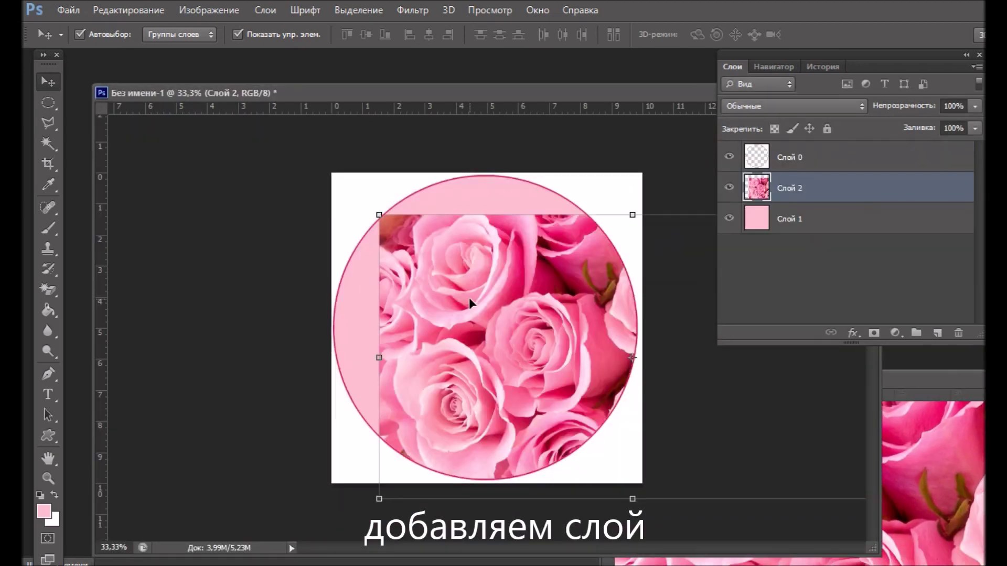
left_click(832, 457)
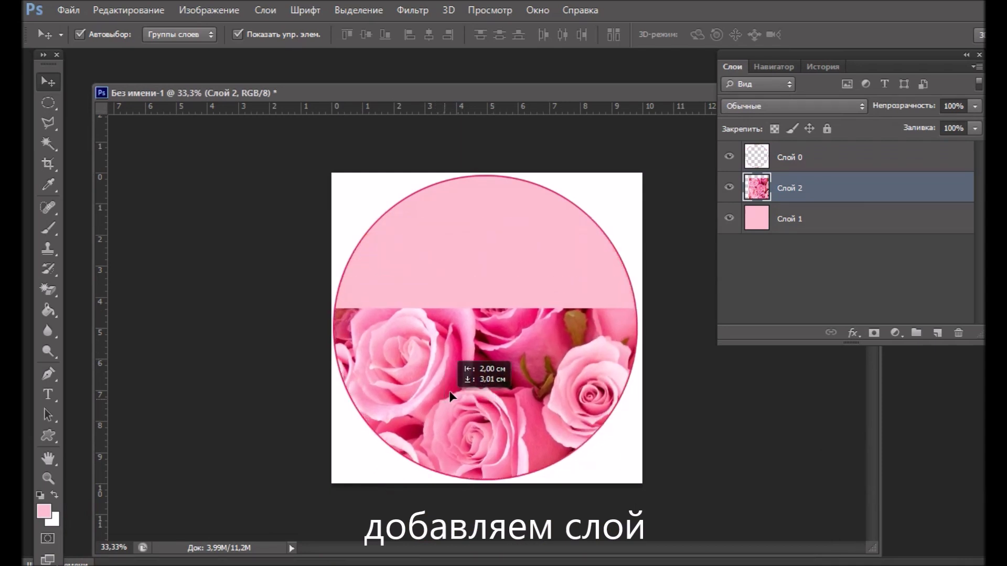
left_click_drag(497, 307, 585, 348)
- Scale the roses proportionally to 66.77% over the circle's lower half and apply
left_click_drag(468, 256, 637, 387)
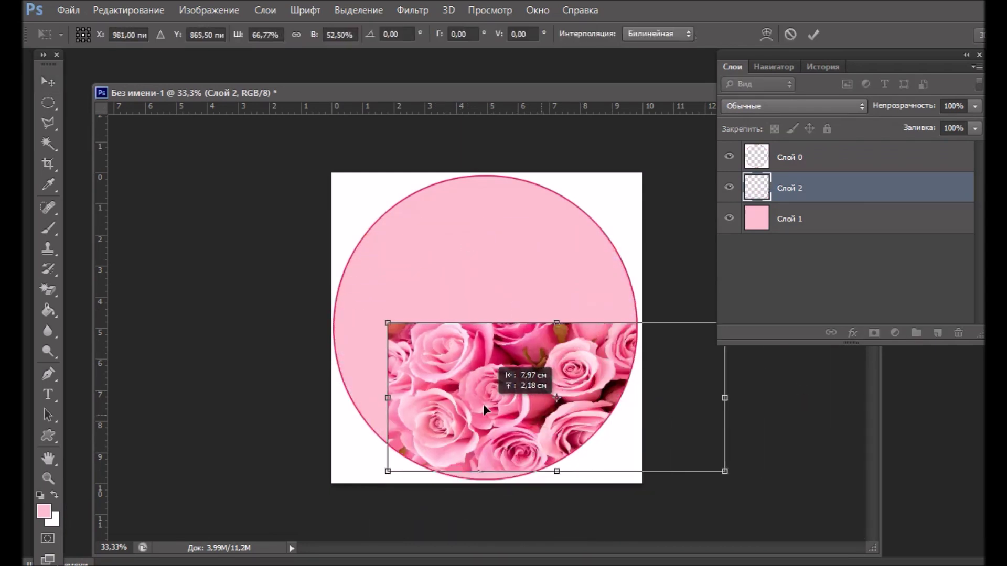
left_click_drag(734, 461, 419, 394)
left_click(296, 35)
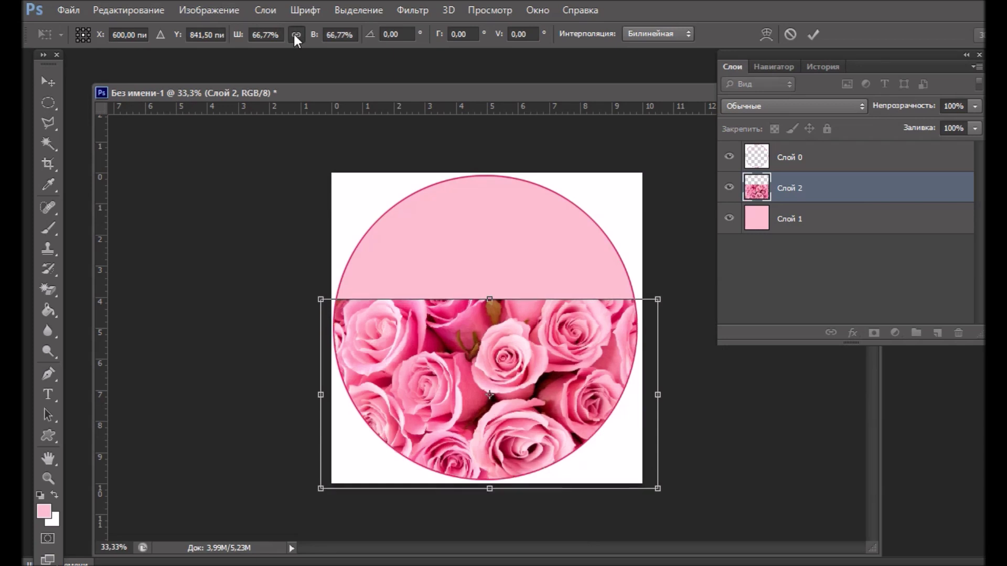
left_click_drag(496, 385, 518, 384)
left_click(296, 36)
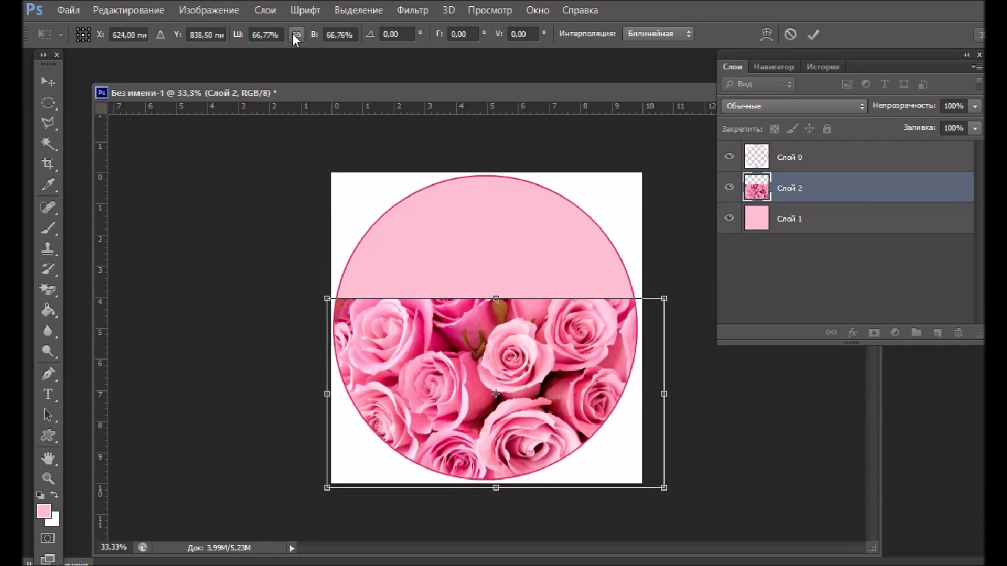
left_click(50, 83)
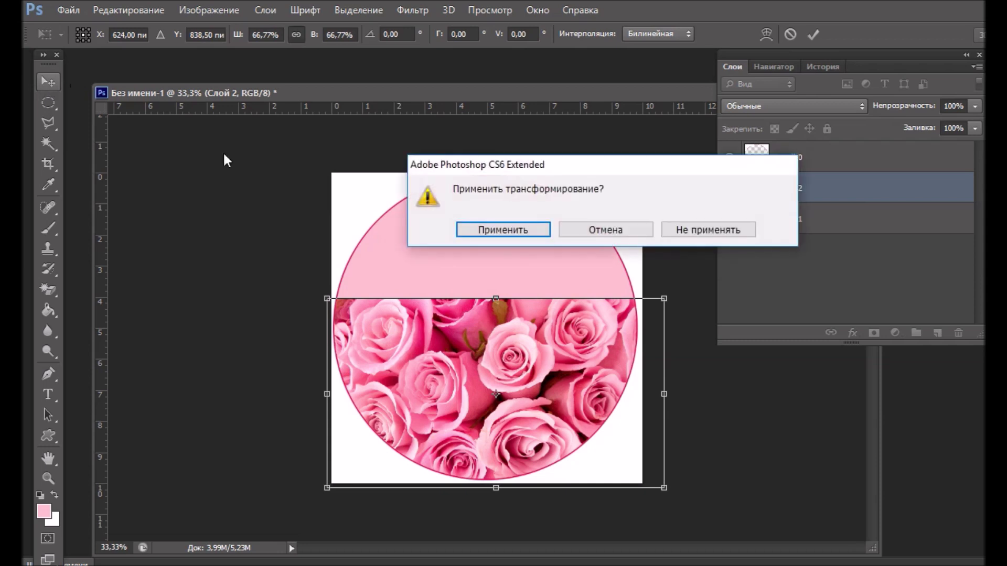
left_click(500, 232)
- Open the gold bow image without a colour profile in a floating window
left_click(68, 10)
left_click(73, 39)
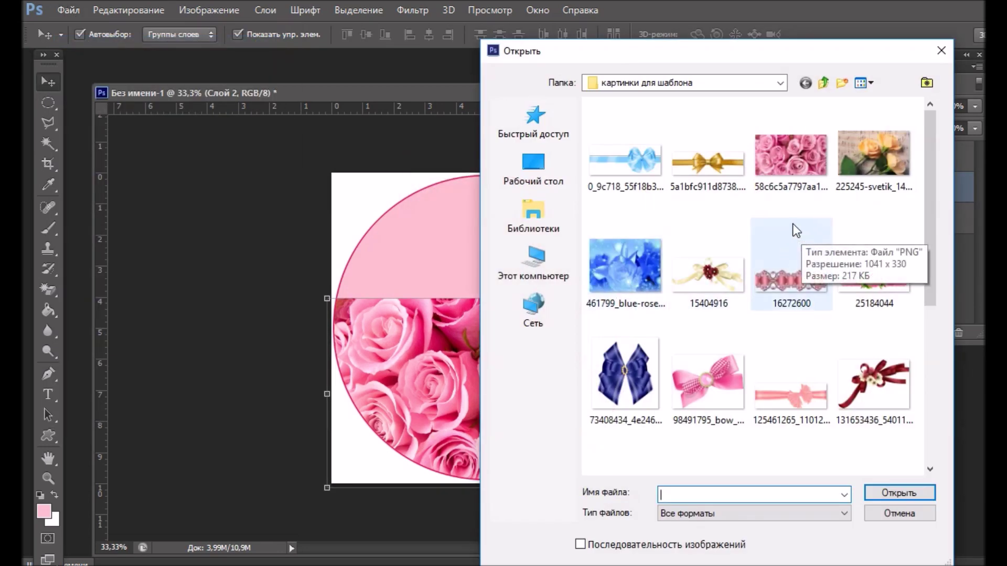
left_click(710, 163)
left_click(900, 494)
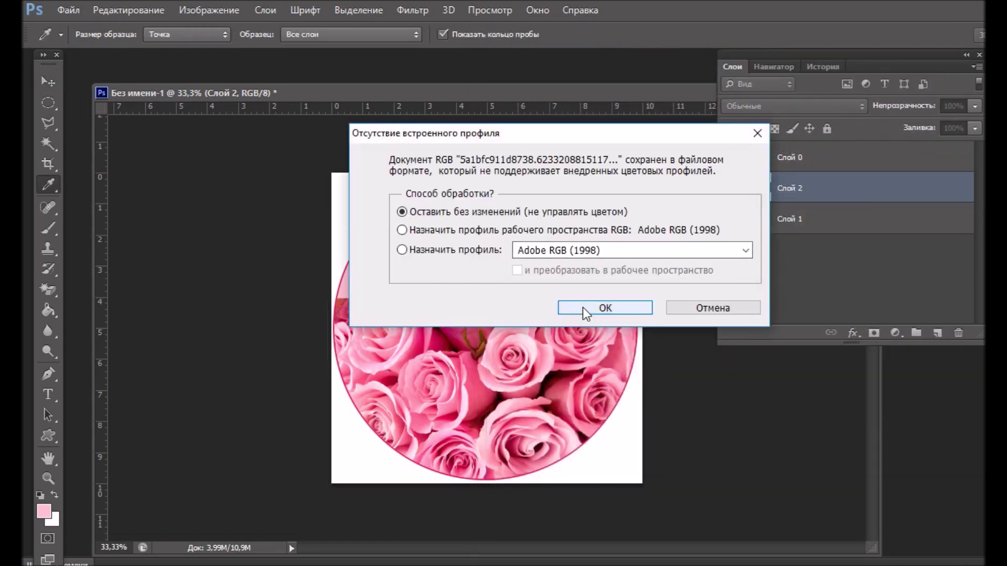
left_click(584, 307)
left_click_drag(470, 113, 621, 333)
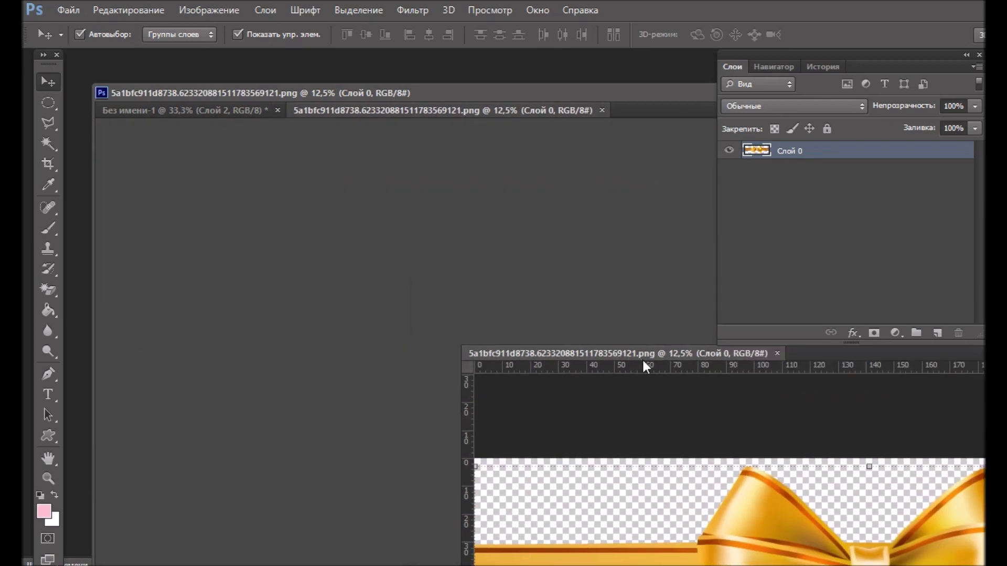
- Bring the bow into the circle document as Слой 3 and place it where pink meets roses
mouse_move(756, 155)
left_mouse_down()
mouse_move(492, 284)
mouse_move(461, 287)
left_mouse_up()
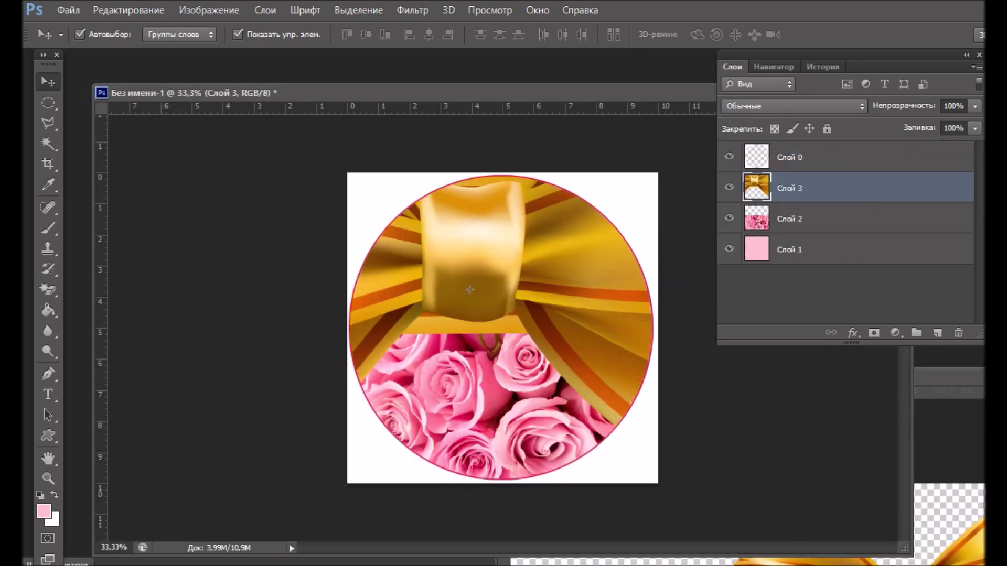
left_click_drag(906, 377, 192, 356)
left_click(574, 354)
left_click(774, 67)
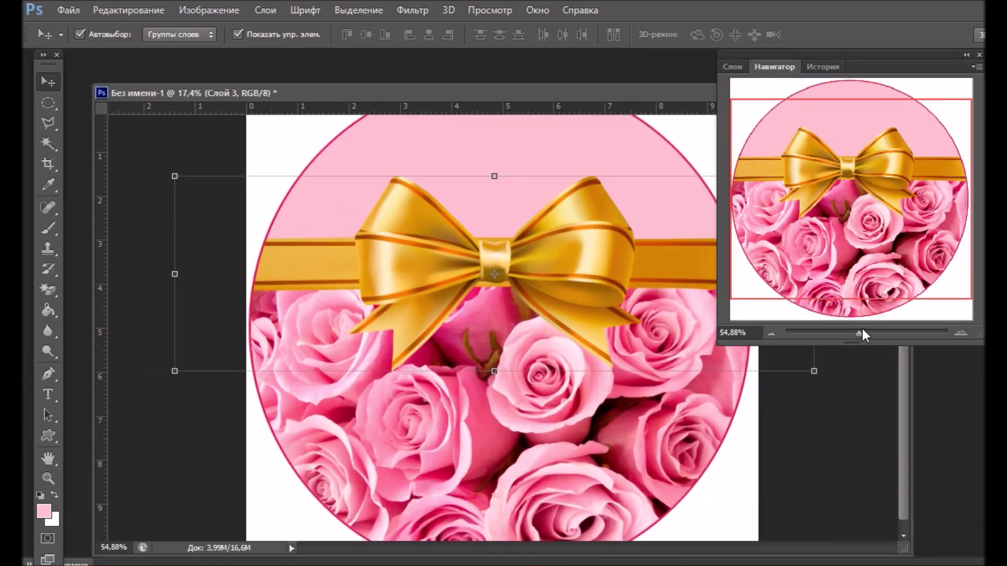
left_click_drag(861, 326, 854, 322)
left_click_drag(564, 271, 573, 329)
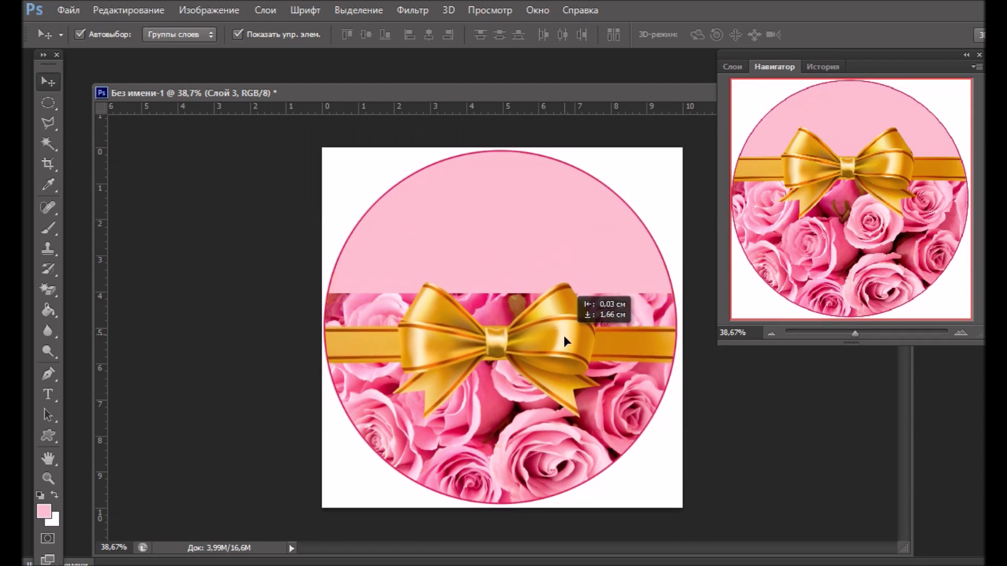
left_click_drag(571, 328, 569, 328)
left_click(483, 14)
mouse_move(519, 244)
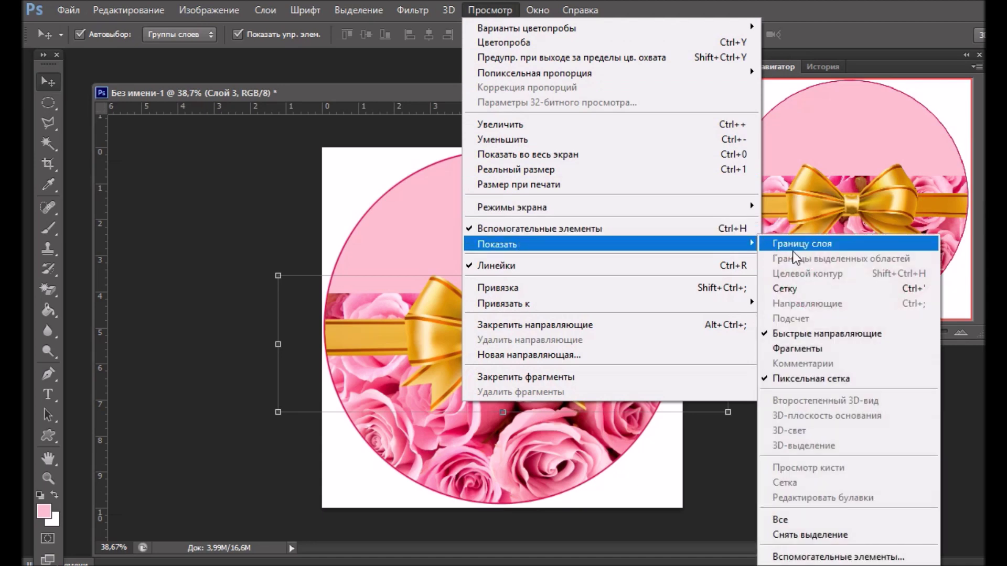
- Show a grid over the canvas and apply a transform to the bow layer
left_click(791, 291)
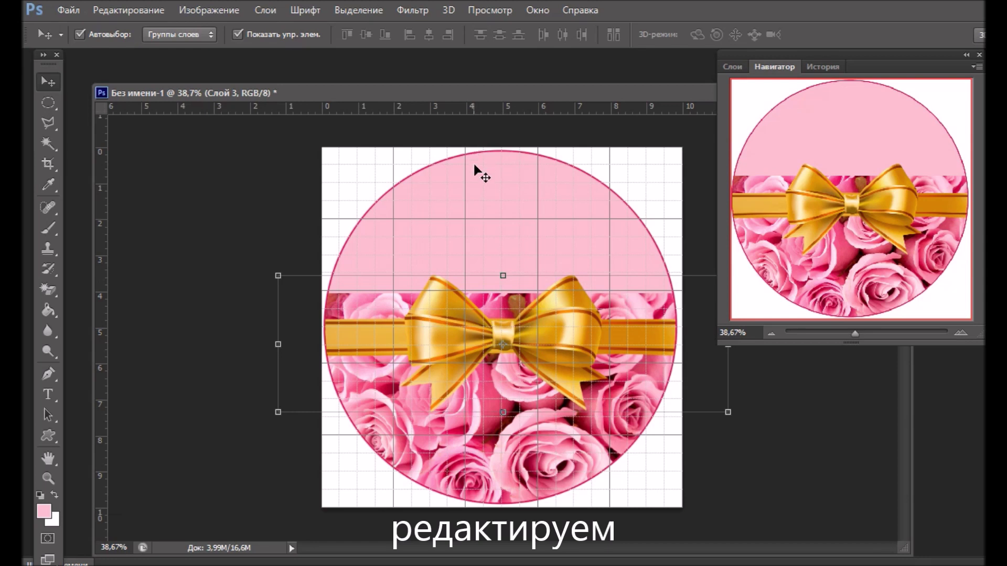
left_click(504, 340)
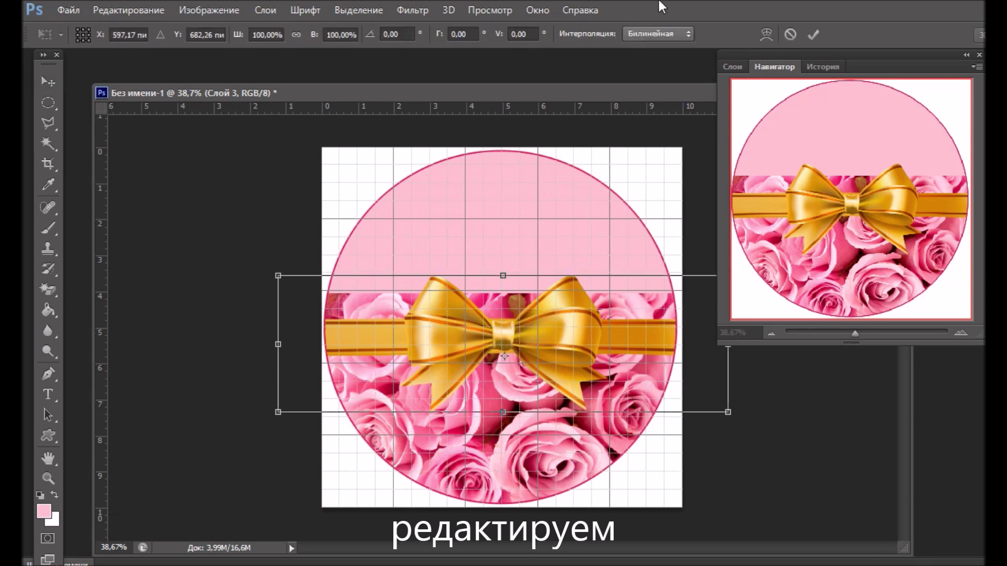
left_click(53, 82)
left_click(493, 227)
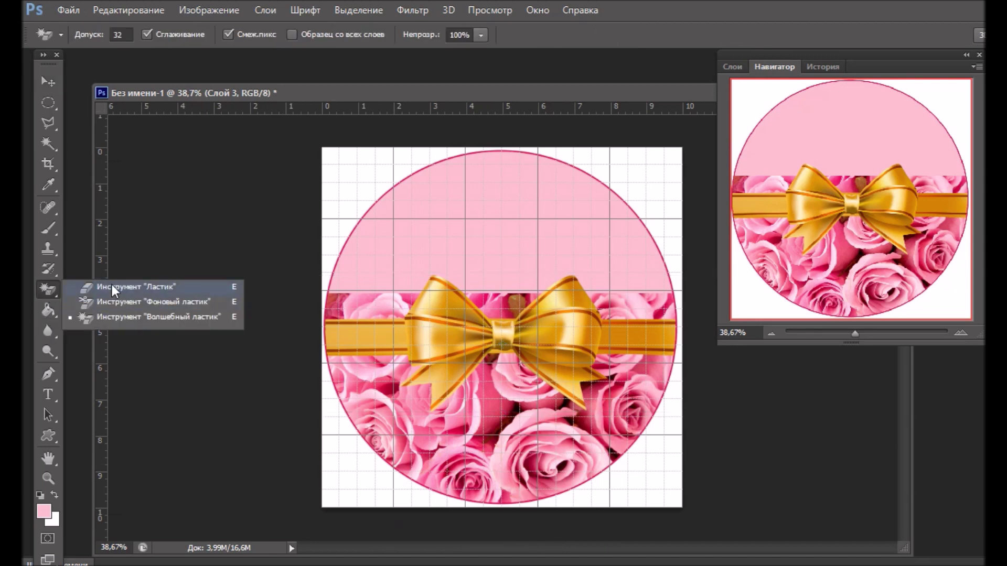
- Erase the roses on Слой 2 above the ribbon on both sides of the bow, using a 116 px eraser
left_click(112, 286)
left_click(734, 66)
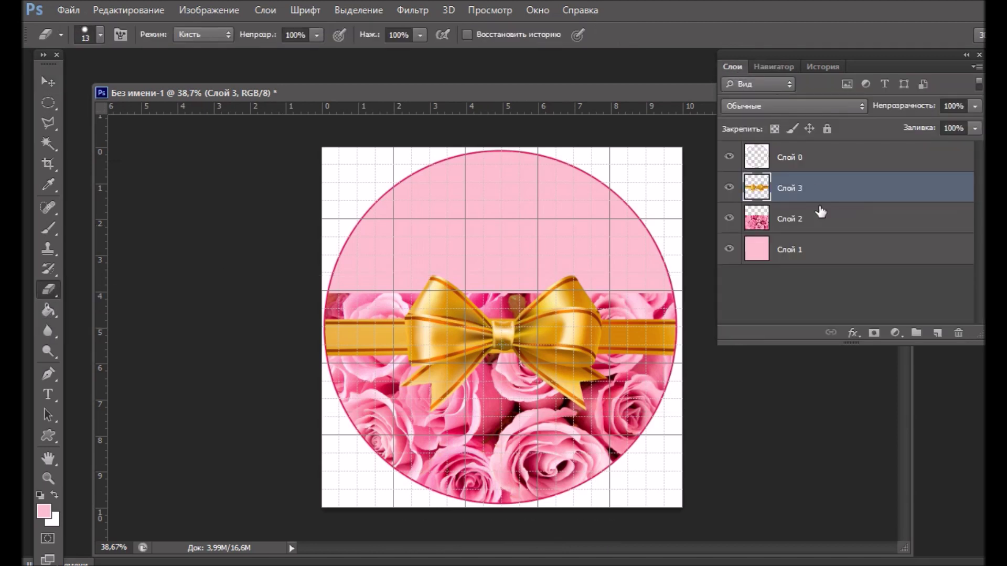
left_click(813, 220)
left_click(100, 34)
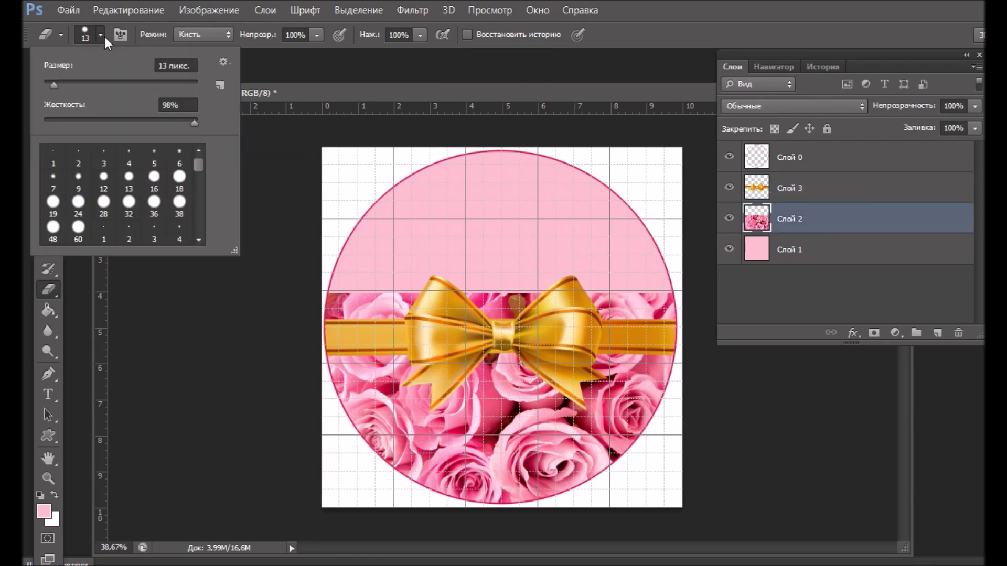
left_click_drag(102, 82, 98, 84)
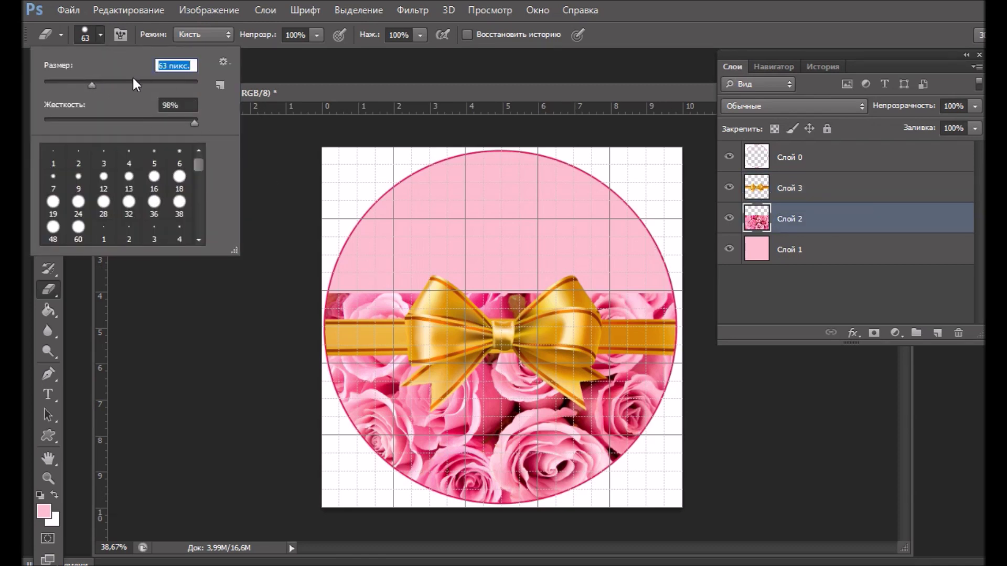
left_click(456, 288)
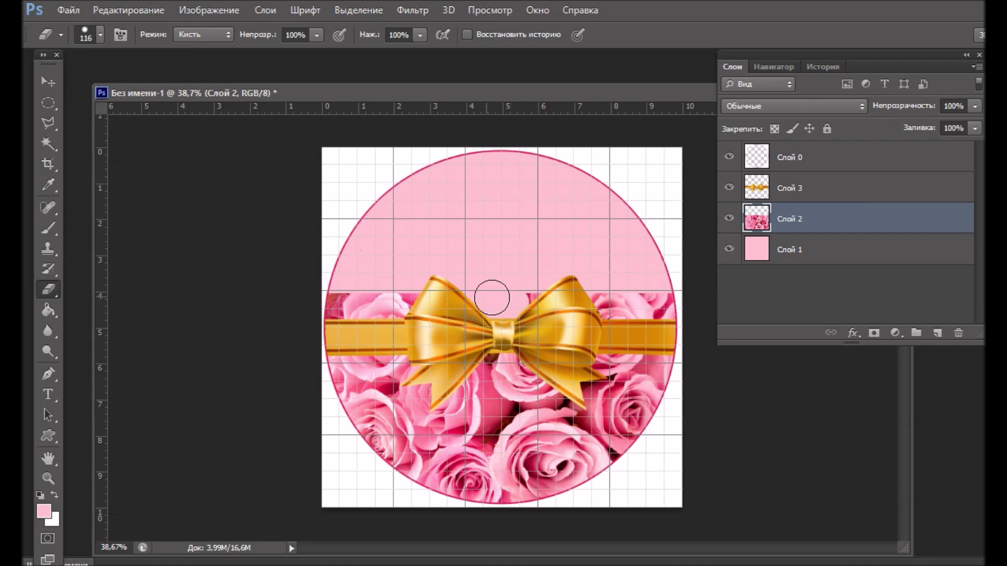
left_click_drag(567, 286, 677, 304)
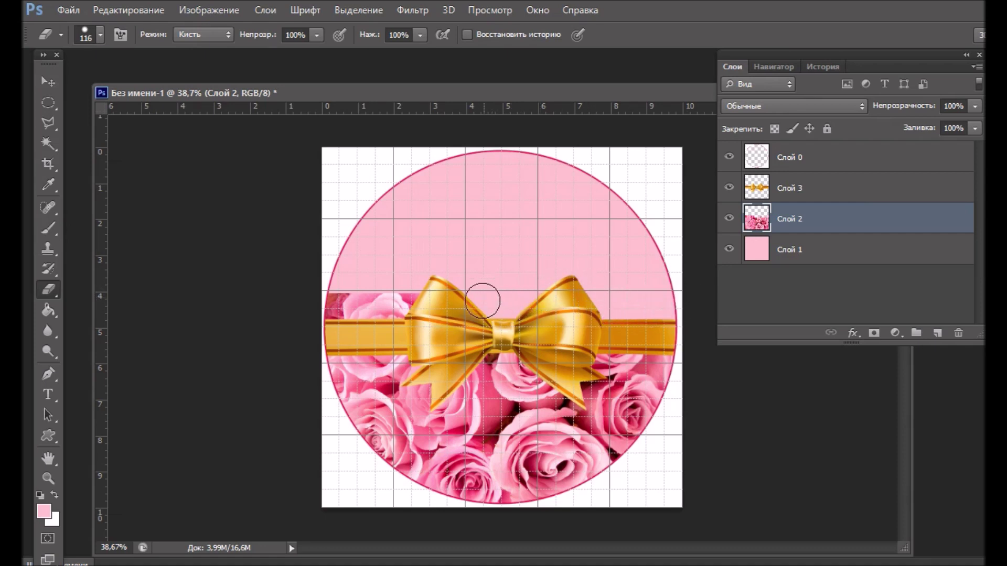
left_click_drag(427, 298, 323, 296)
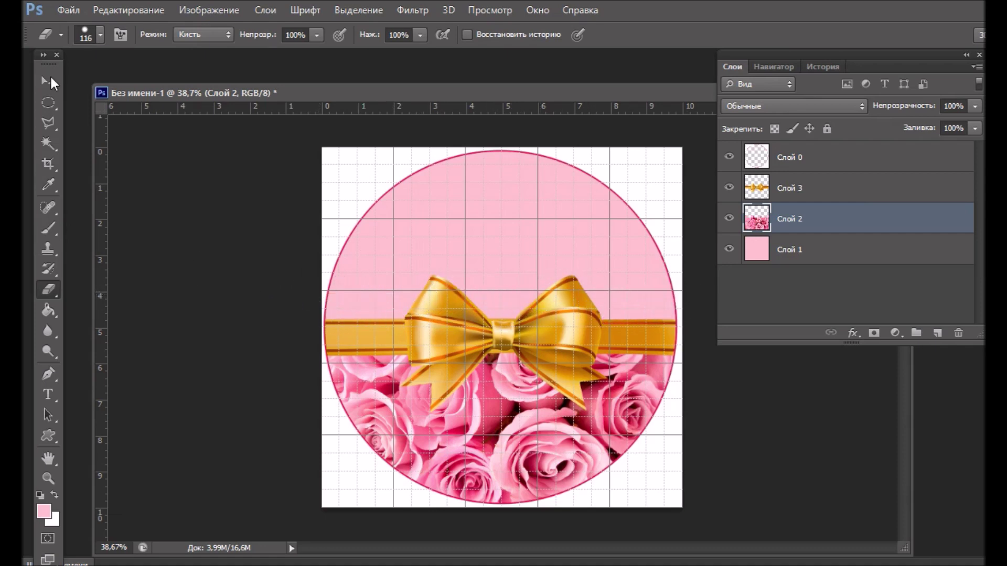
left_click(50, 83)
left_click(542, 347)
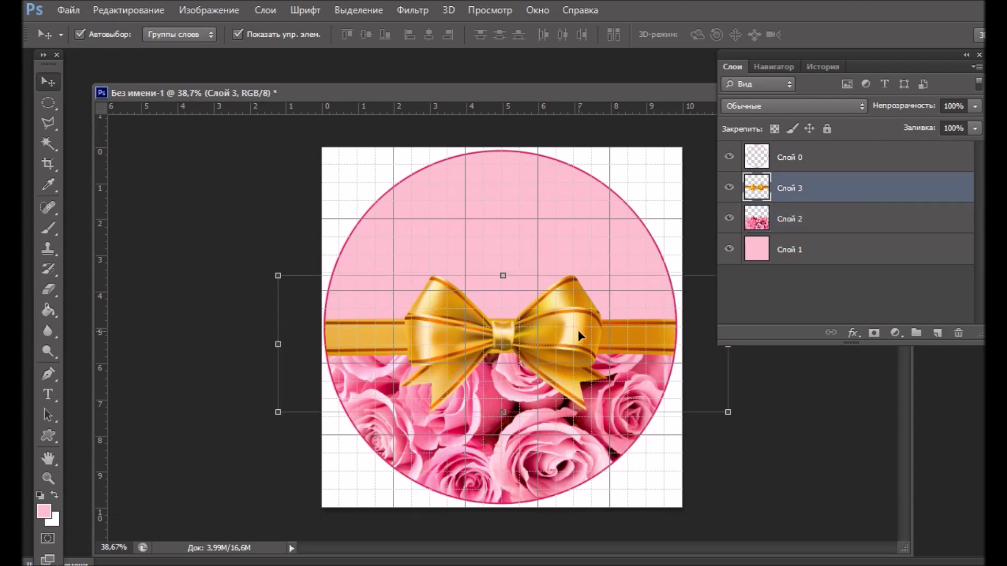
- Apply Hue/Saturation to Слой 3: hue -68, saturation +9, brightness -1
left_click(207, 10)
mouse_move(236, 49)
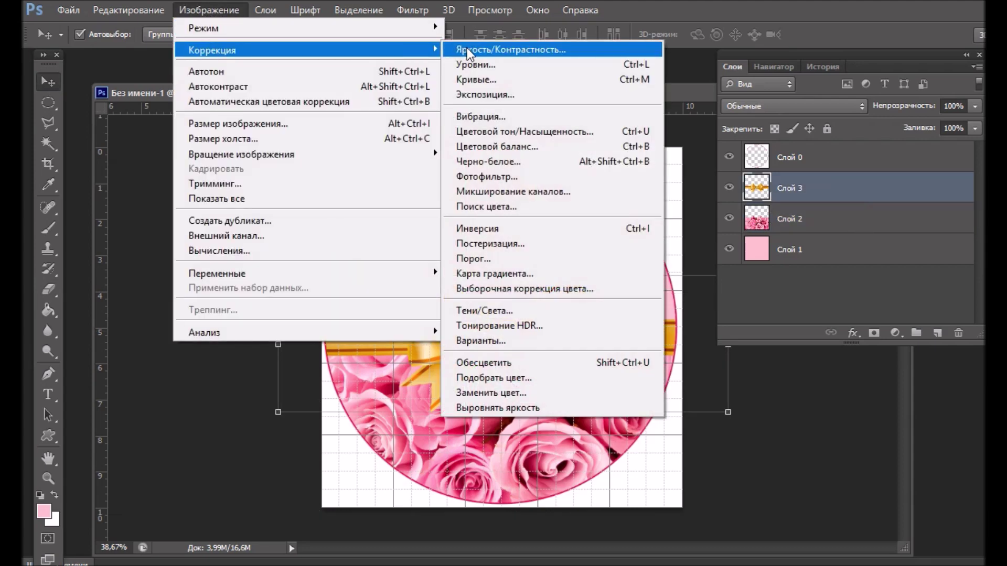
left_click(508, 131)
left_click_drag(838, 152, 795, 158)
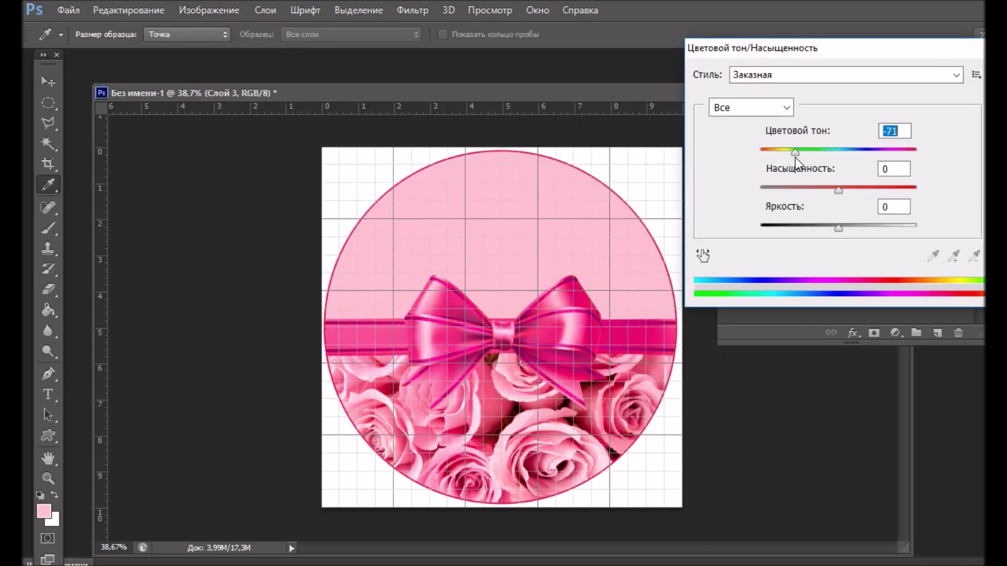
mouse_move(796, 163)
left_mouse_down()
mouse_move(766, 164)
mouse_move(825, 159)
mouse_move(920, 172)
mouse_move(820, 175)
mouse_move(798, 168)
mouse_move(808, 154)
mouse_move(795, 154)
left_mouse_up()
key("BackSpace")
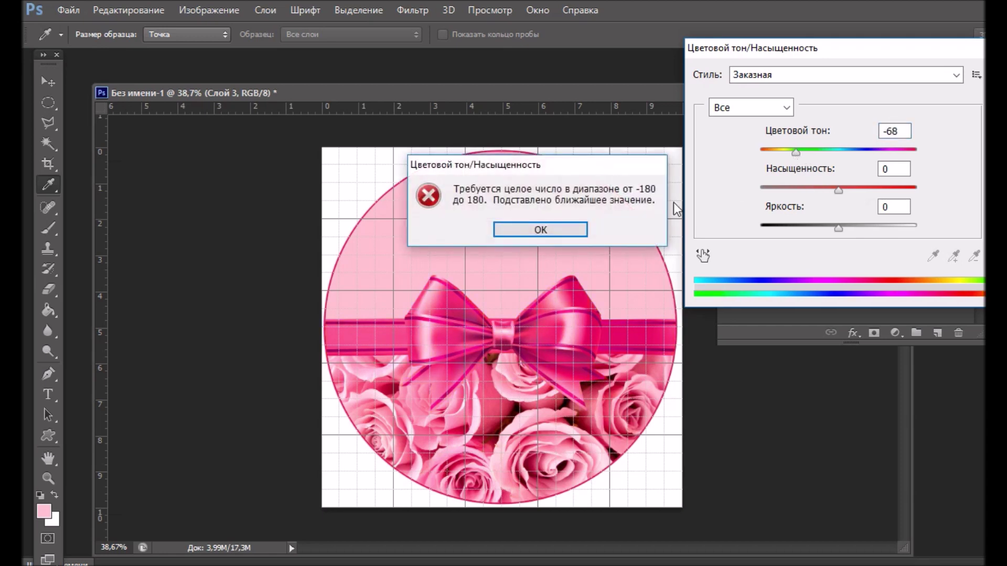
left_click(540, 228)
mouse_move(837, 191)
left_mouse_down()
mouse_move(856, 192)
mouse_move(822, 191)
mouse_move(844, 192)
left_mouse_up()
mouse_move(838, 229)
left_mouse_down()
mouse_move(856, 228)
mouse_move(838, 225)
left_mouse_up()
left_click_drag(955, 49, 848, 52)
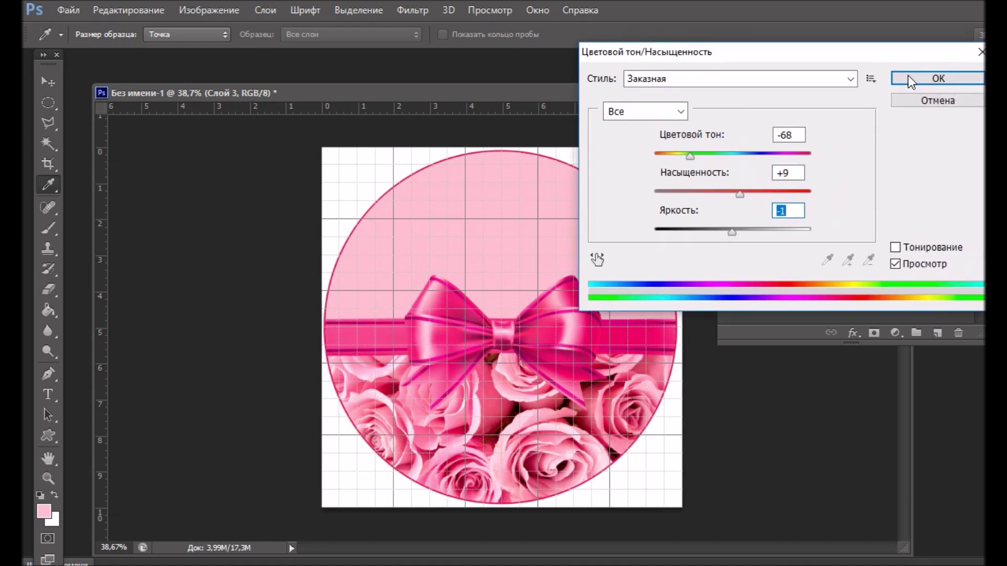
left_click(923, 77)
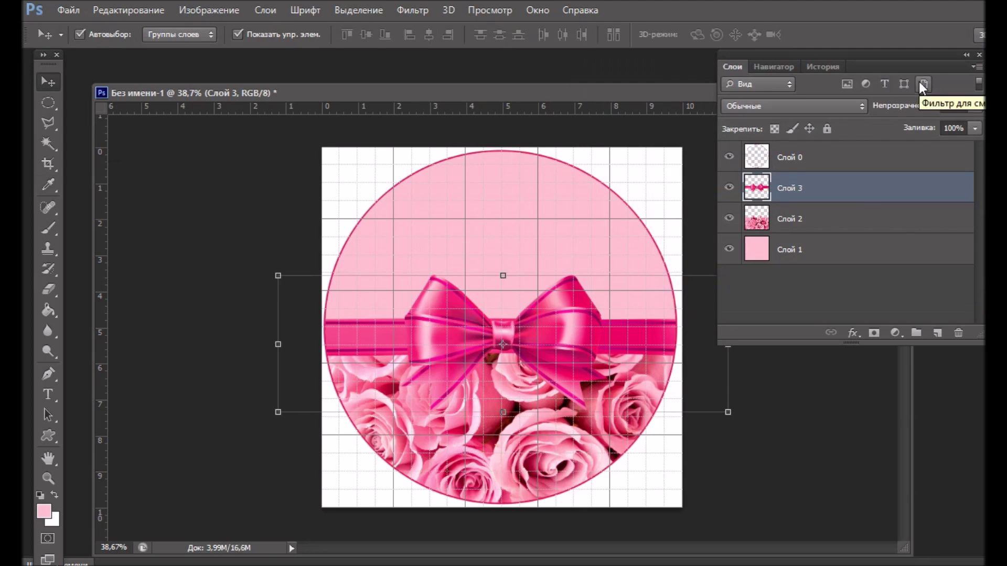
left_click(209, 10)
mouse_move(212, 50)
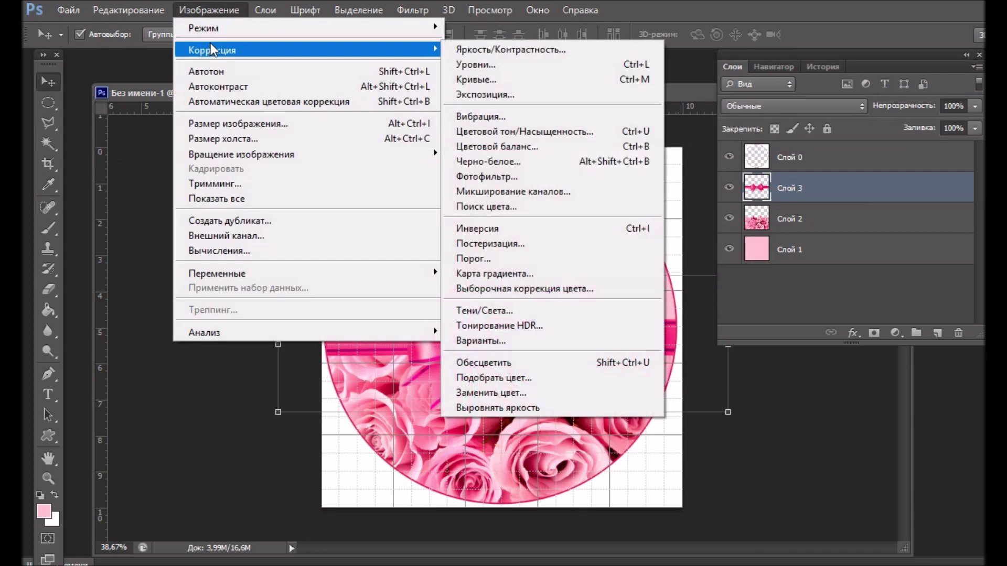
- Open Selective Color and set the reds to cyan -52, magenta -29, yellow -10, black +21
left_click(540, 289)
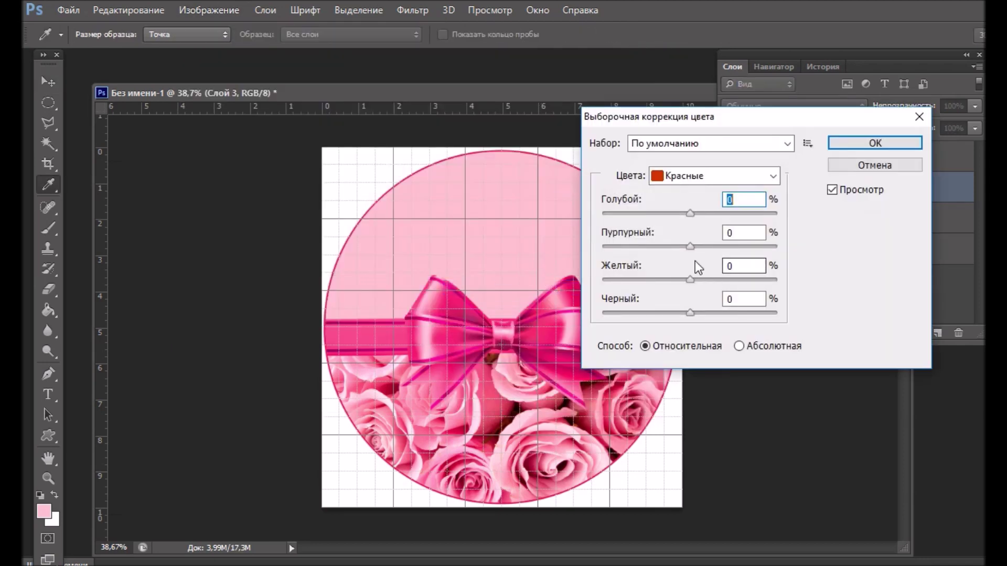
mouse_move(690, 213)
left_mouse_down()
mouse_move(709, 214)
mouse_move(693, 218)
left_mouse_up()
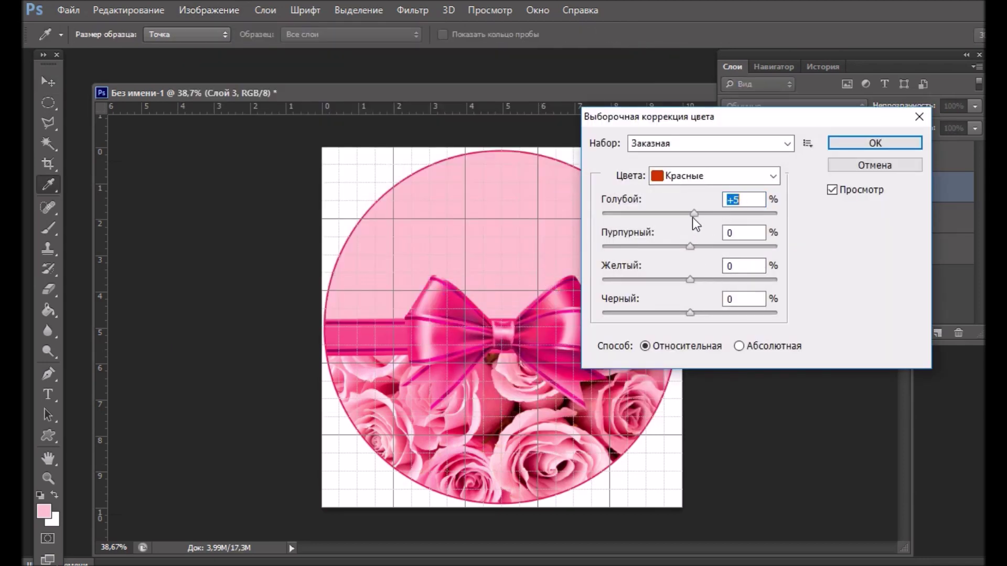
left_click(692, 248)
mouse_move(690, 246)
left_mouse_down()
mouse_move(655, 240)
mouse_move(665, 243)
left_mouse_up()
mouse_move(690, 279)
left_mouse_down()
mouse_move(665, 279)
mouse_move(681, 279)
left_mouse_up()
left_click_drag(690, 313, 707, 313)
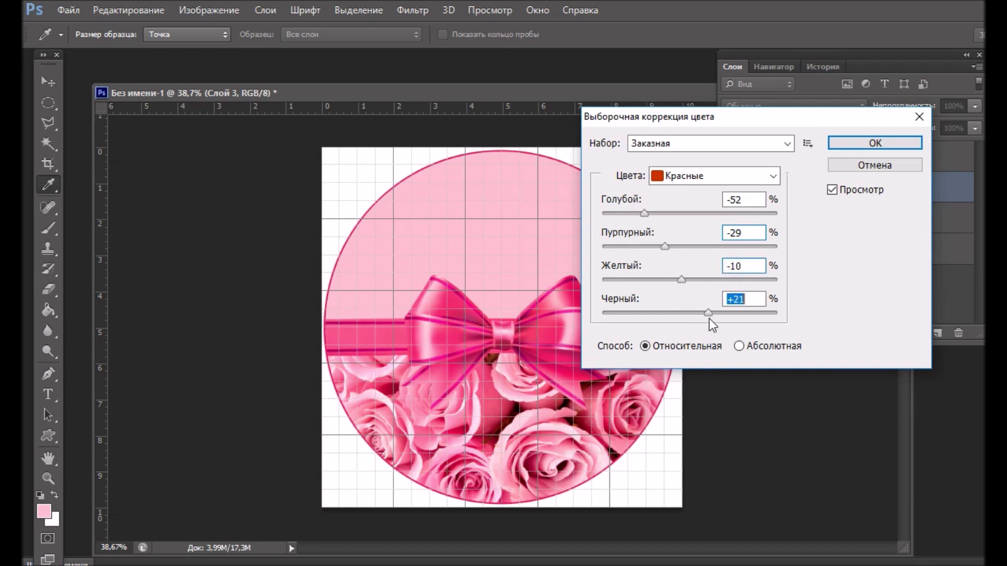
- Set the magentas' black to +12 and apply the Selective Color correction
left_click(700, 176)
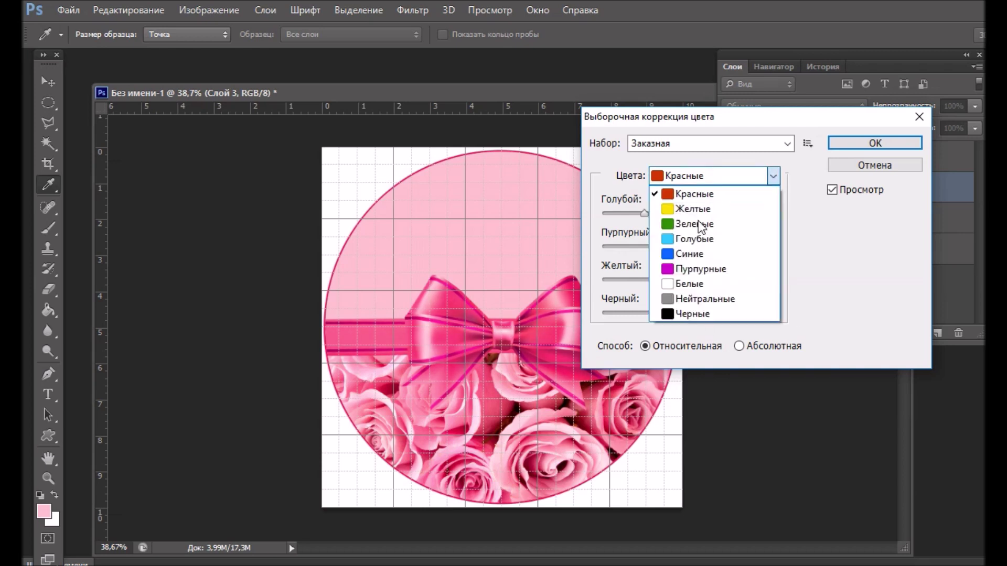
left_click(700, 269)
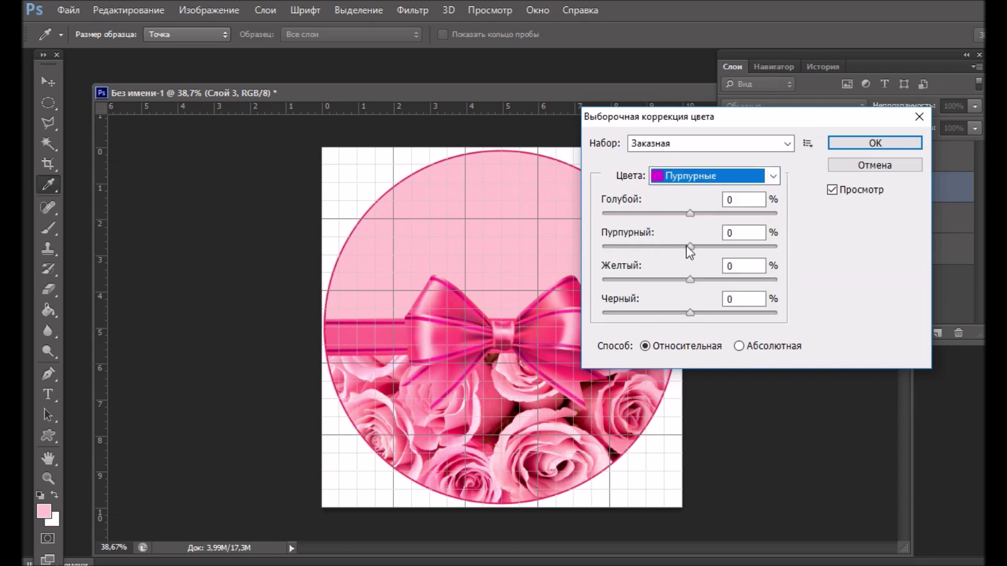
mouse_move(689, 246)
left_mouse_down()
mouse_move(706, 249)
mouse_move(672, 246)
mouse_move(690, 247)
left_mouse_up()
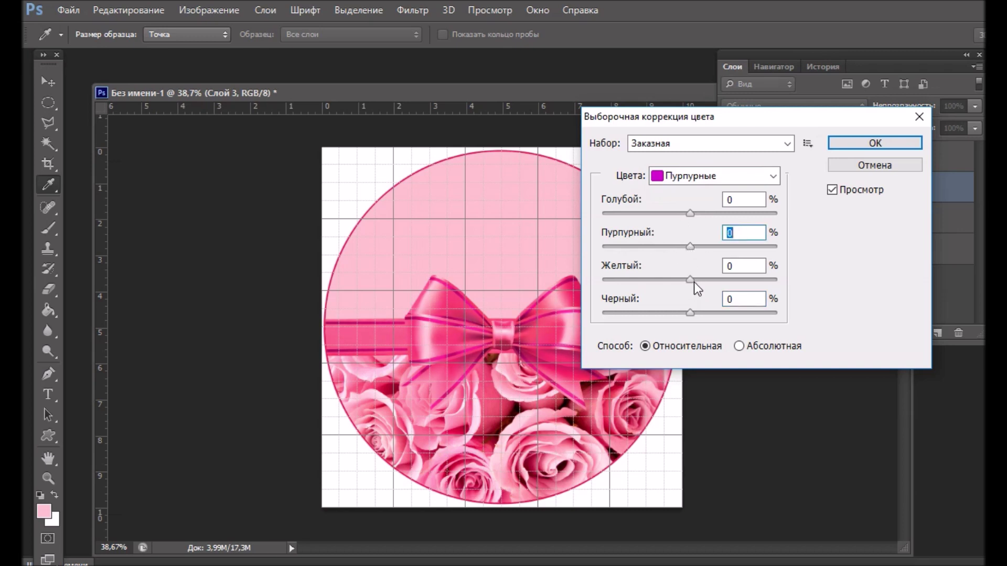
left_click_drag(689, 313, 701, 313)
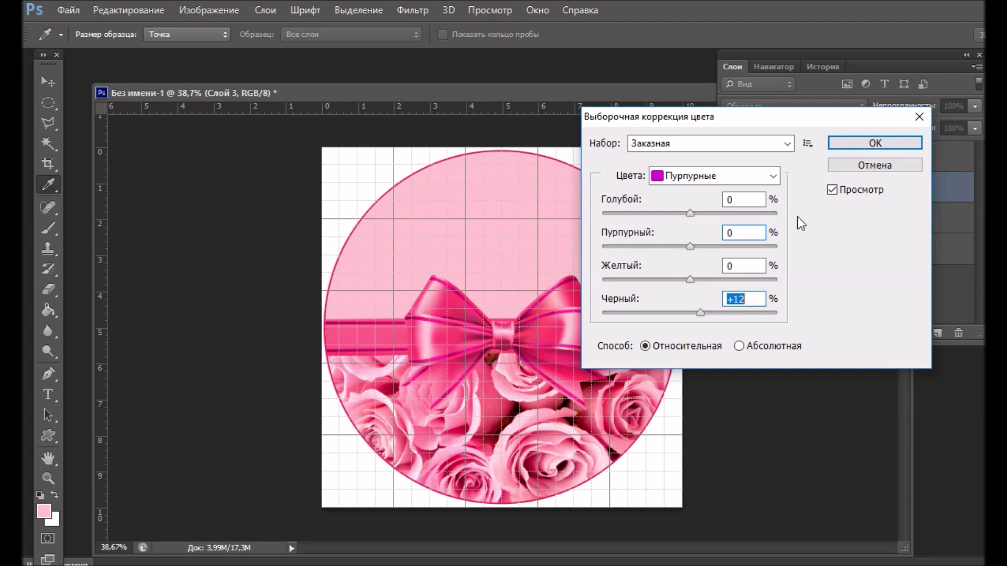
left_click(849, 143)
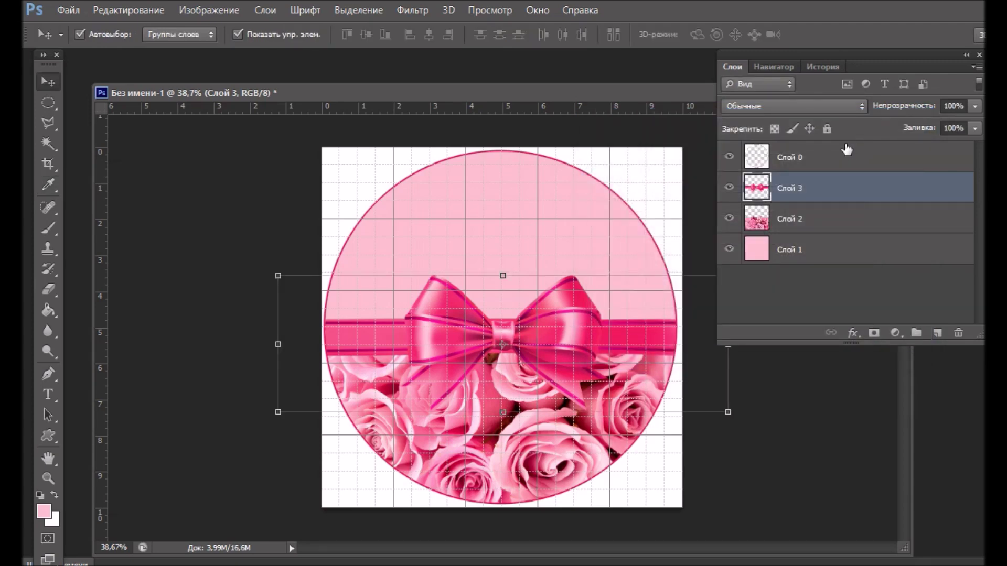
left_click(211, 9)
mouse_move(212, 49)
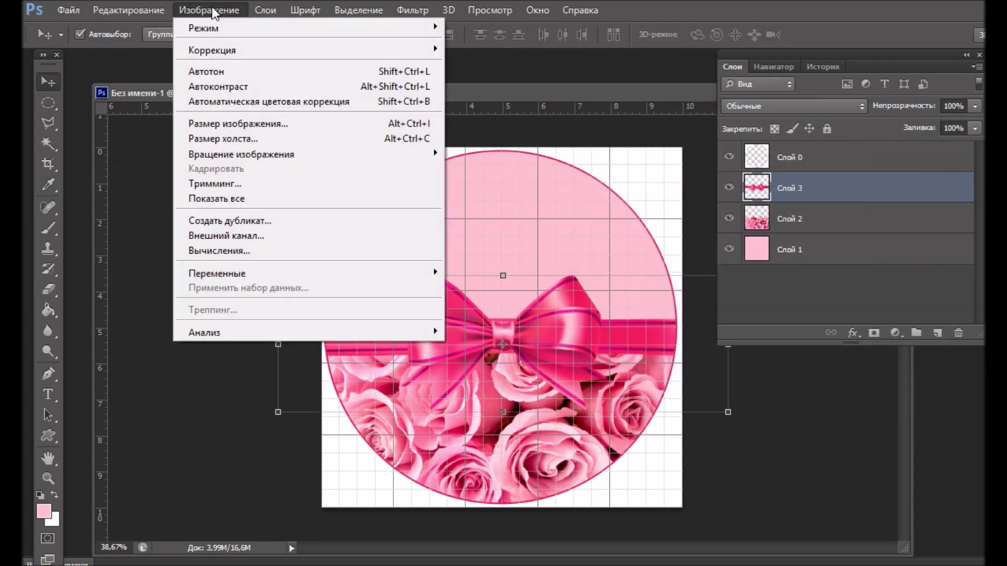
- Raise the bow's brightness to 32 with Brightness/Contrast
left_click(577, 49)
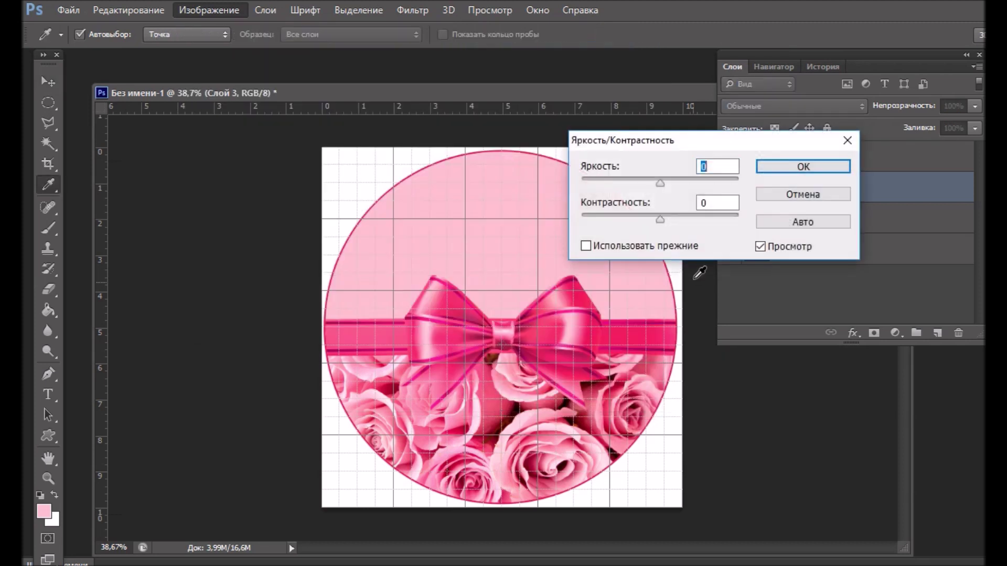
mouse_move(665, 185)
left_mouse_down()
mouse_move(681, 189)
mouse_move(680, 221)
mouse_move(661, 223)
left_mouse_up()
left_click(778, 165)
key("v")
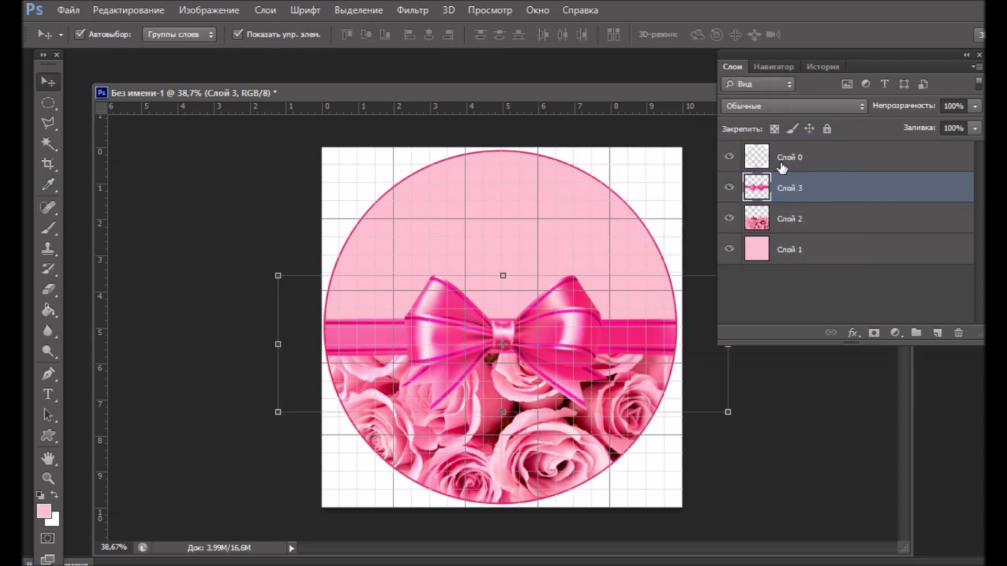
- Apply Color Balance to the bow: +48 toward red, -18 toward magenta
left_click(202, 9)
mouse_move(228, 49)
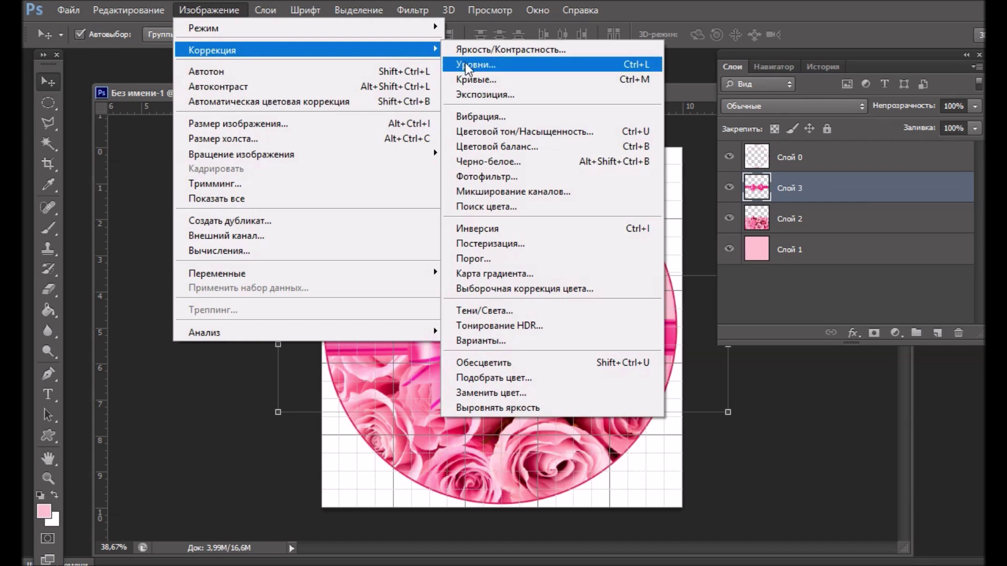
left_click(473, 148)
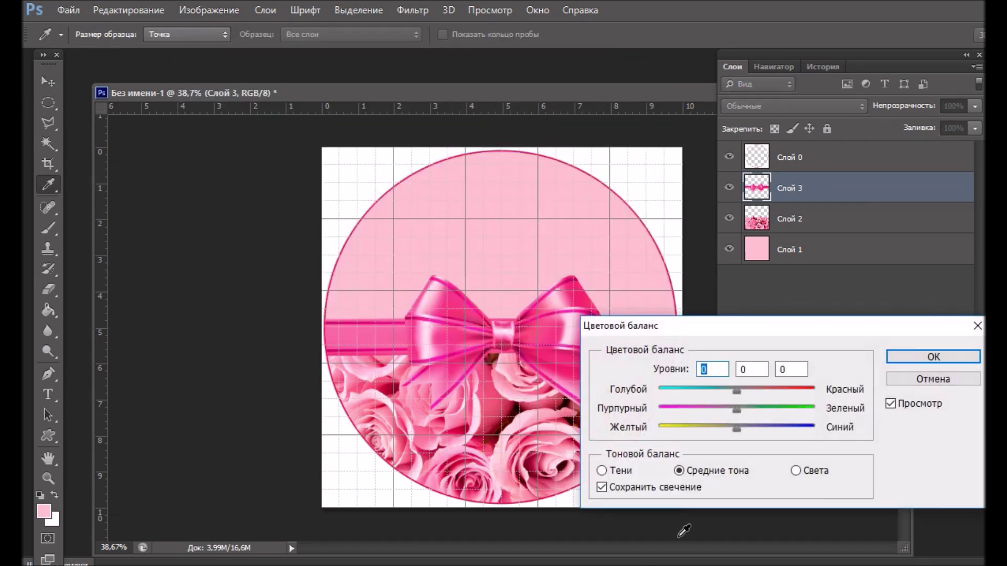
left_click_drag(776, 394, 775, 395)
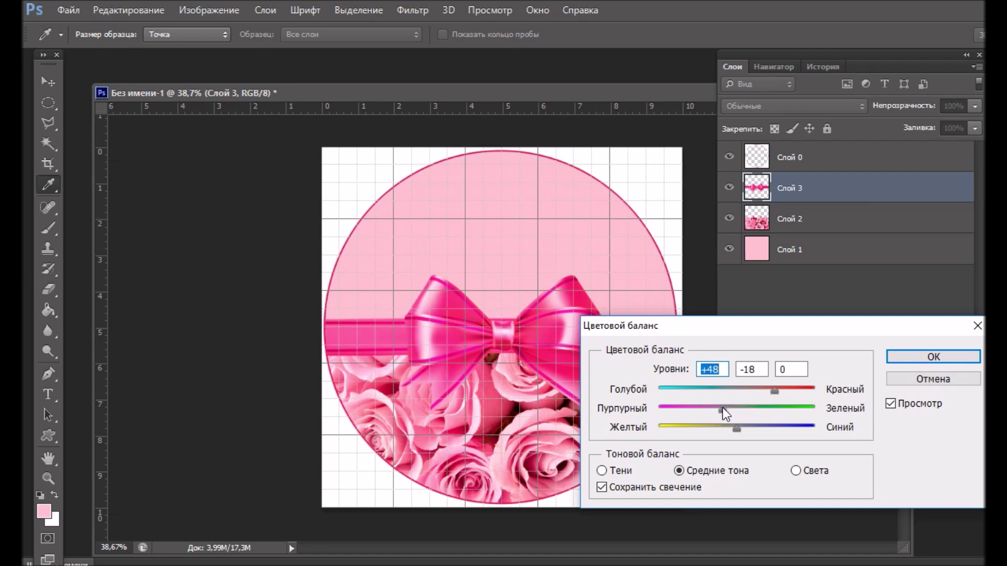
left_click_drag(716, 408, 730, 407)
left_click(917, 356)
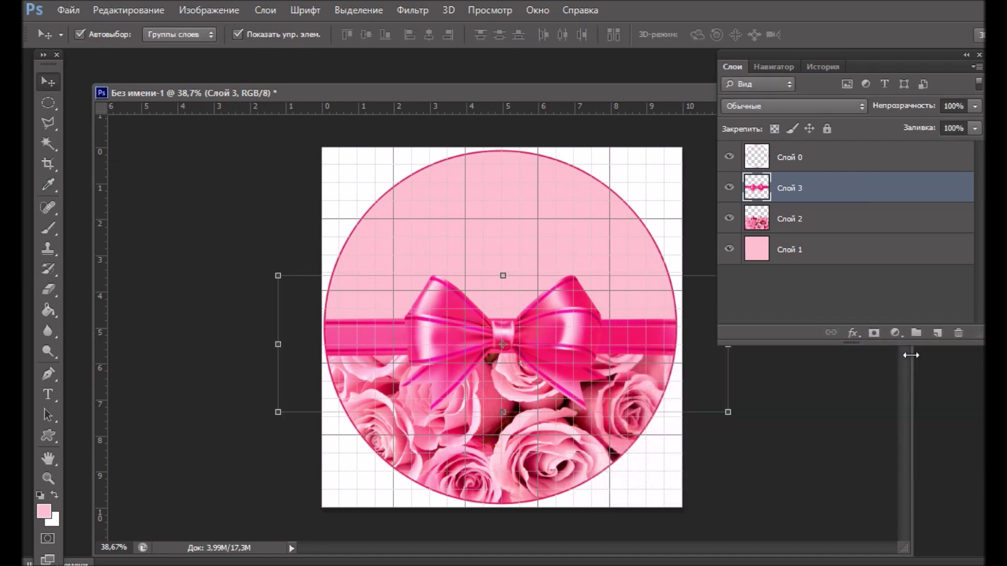
- Sample the bow's deep pink as the foreground colour
left_click(49, 183)
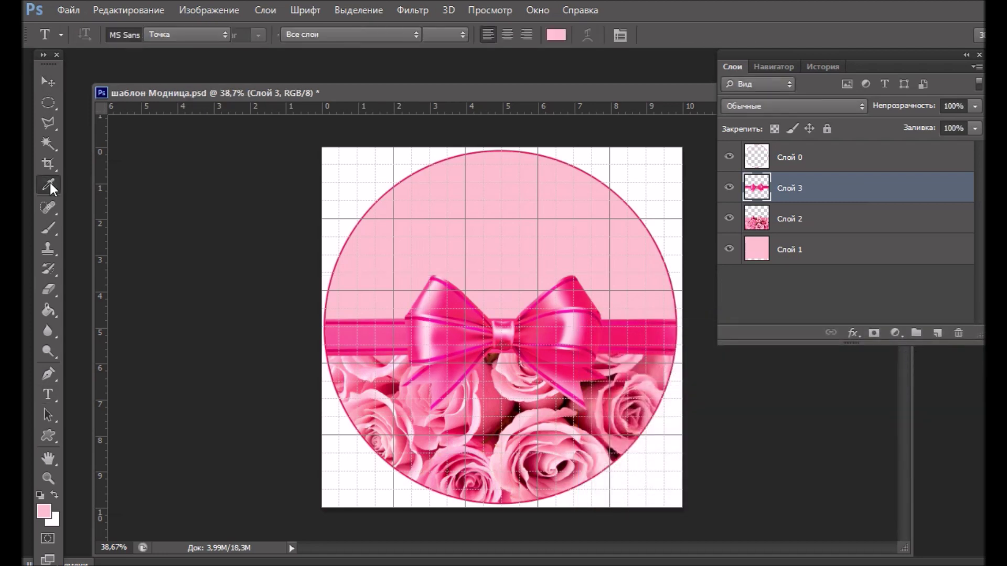
left_click(578, 289)
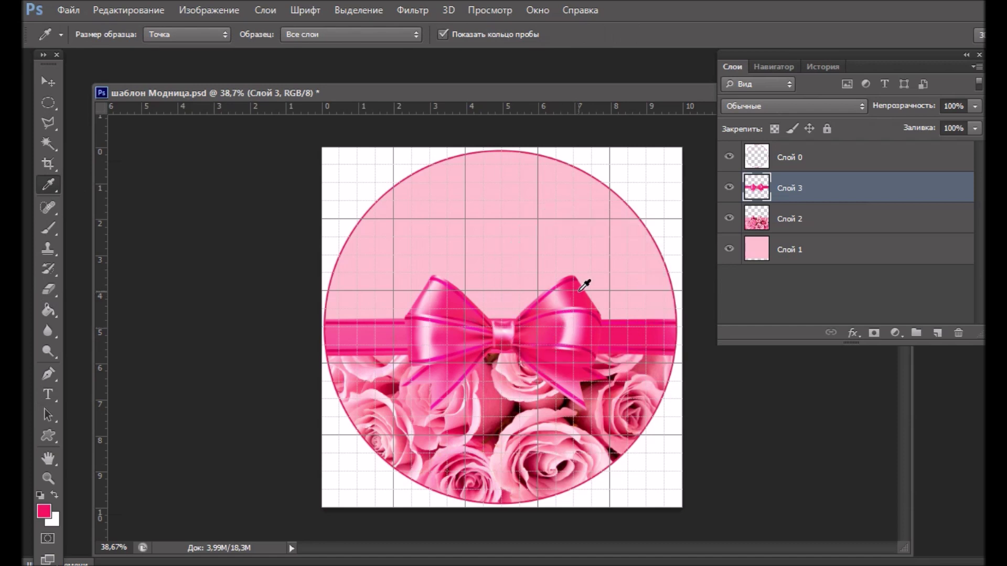
left_click(50, 393)
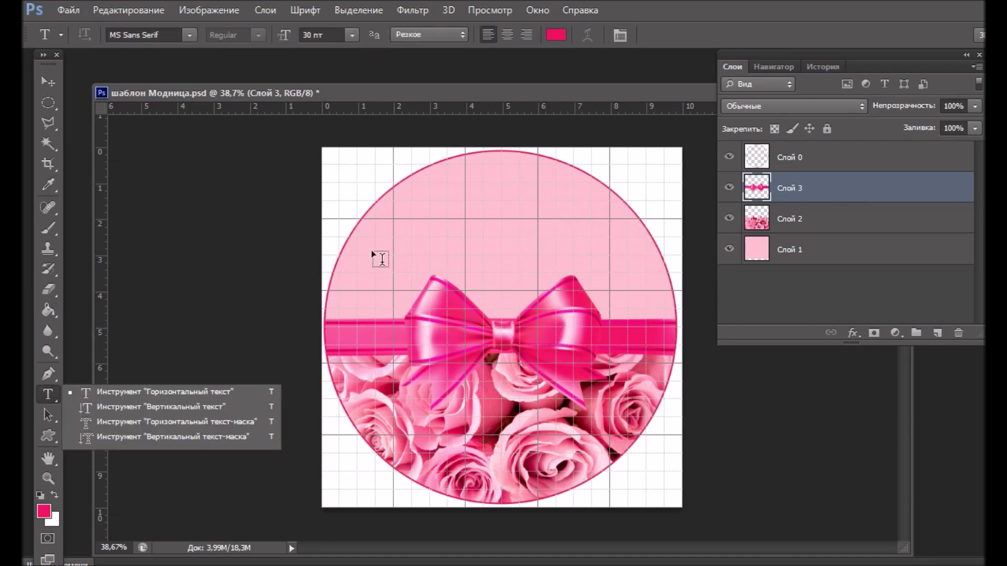
- Type the word 'Модница' in pink above the bow
left_click(149, 393)
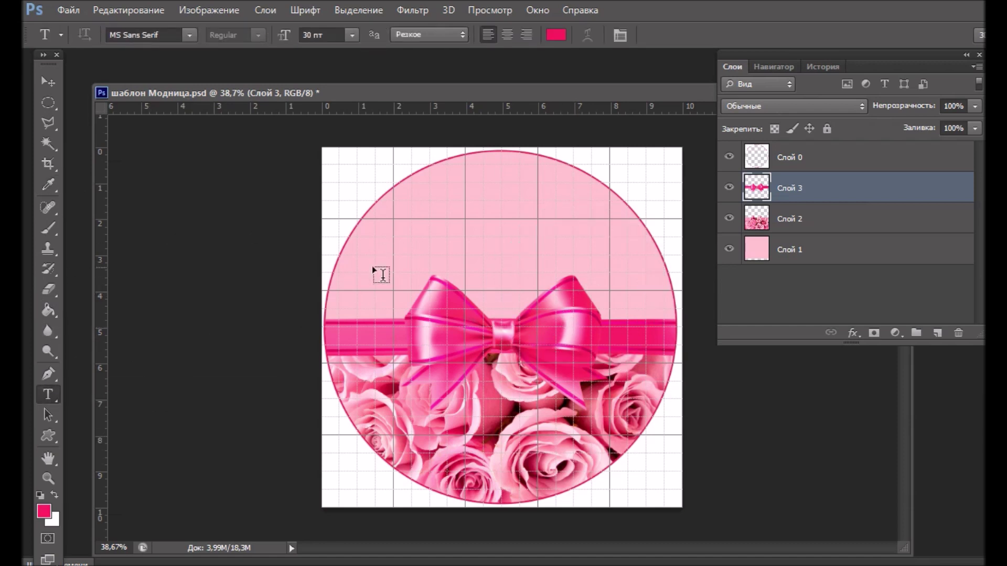
left_click(402, 229)
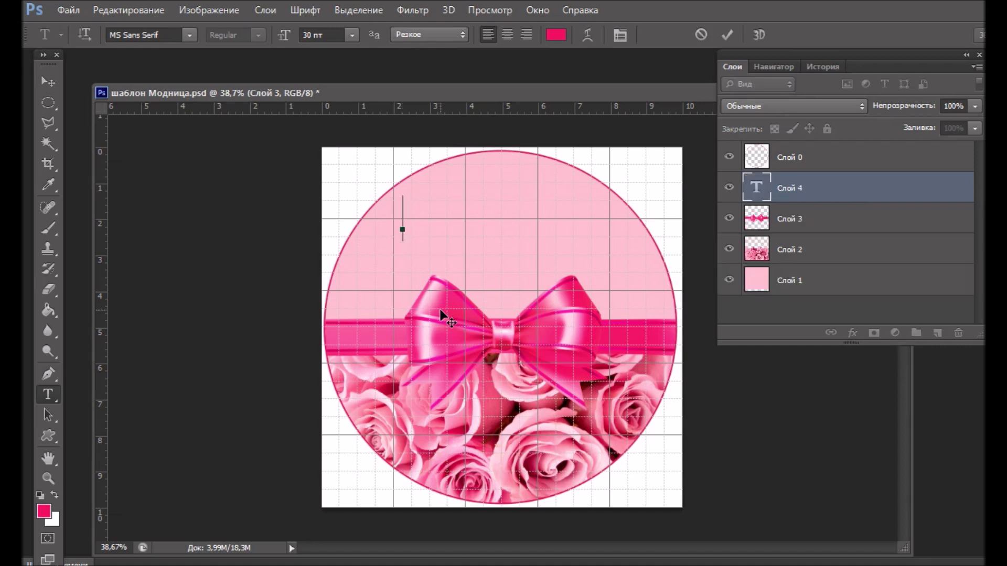
type("Мод")
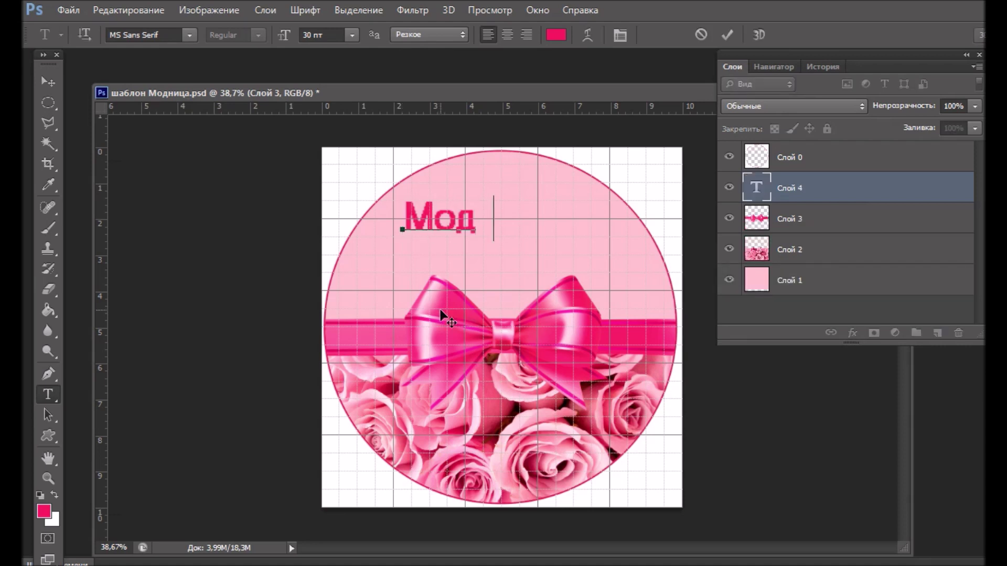
type("ница")
left_click(48, 82)
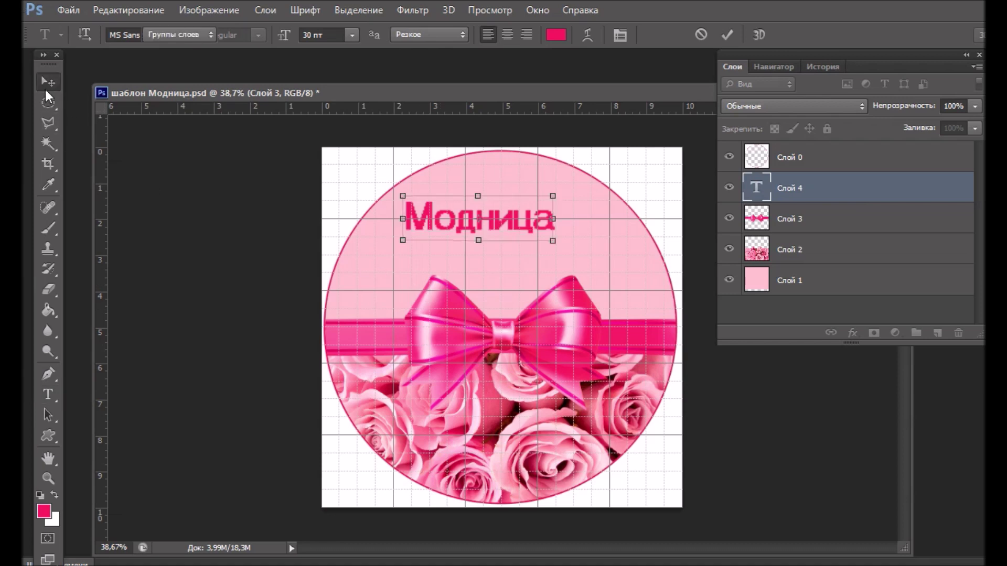
- Enlarge the Модница text, flatten its height, and apply the transform
left_click_drag(553, 240, 637, 287)
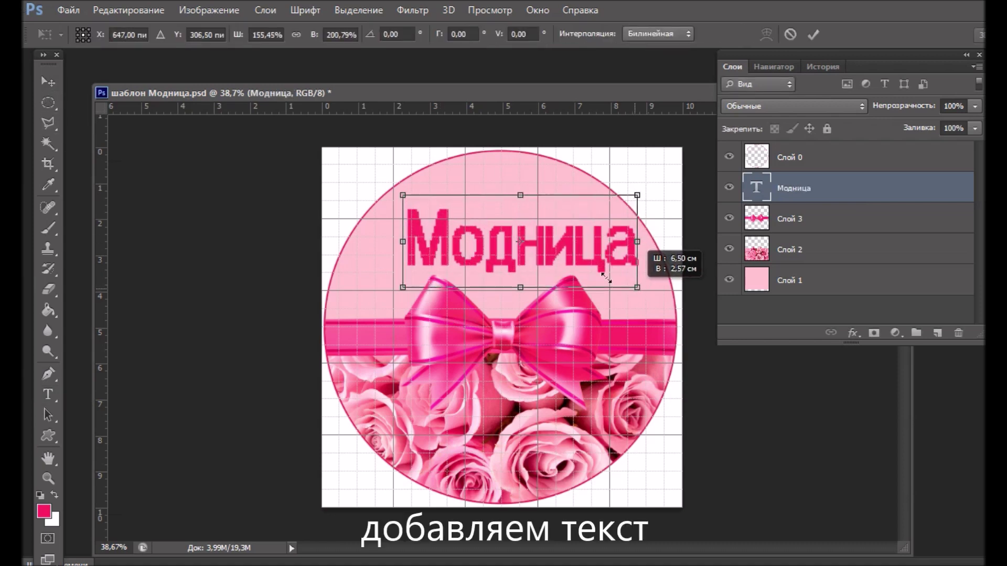
left_click_drag(561, 252, 545, 256)
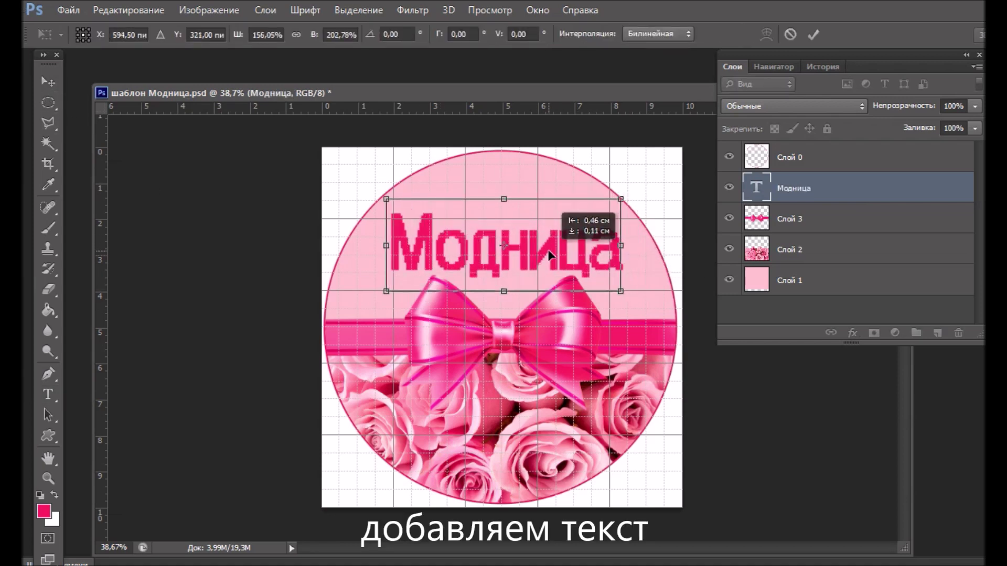
left_click(296, 35)
left_click(48, 81)
left_click(504, 229)
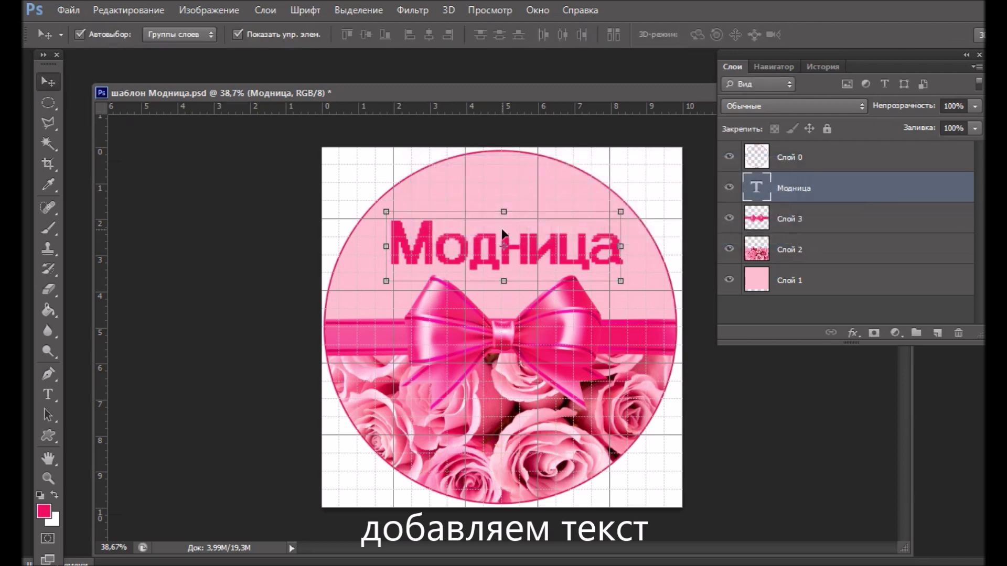
left_click(247, 322)
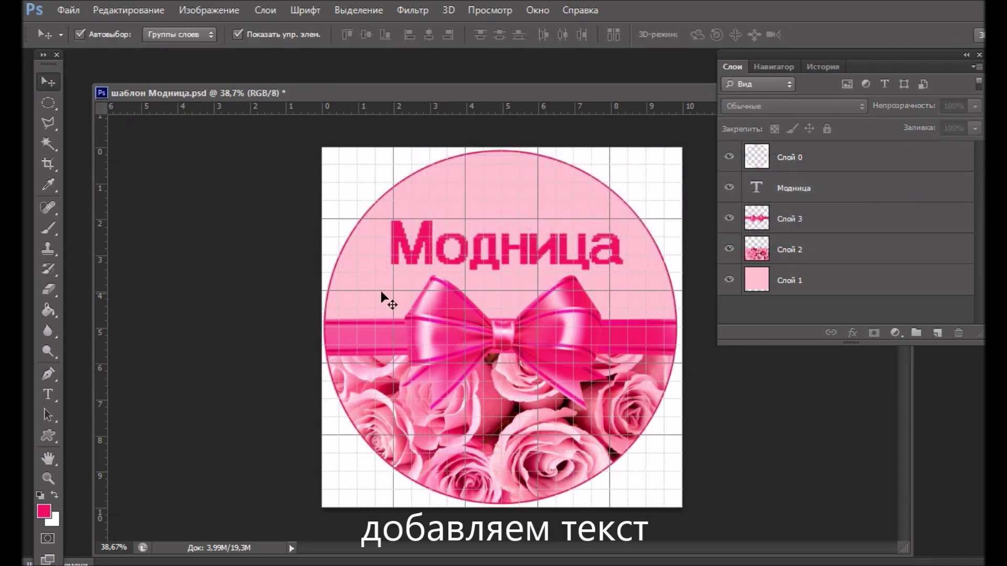
left_click(48, 397)
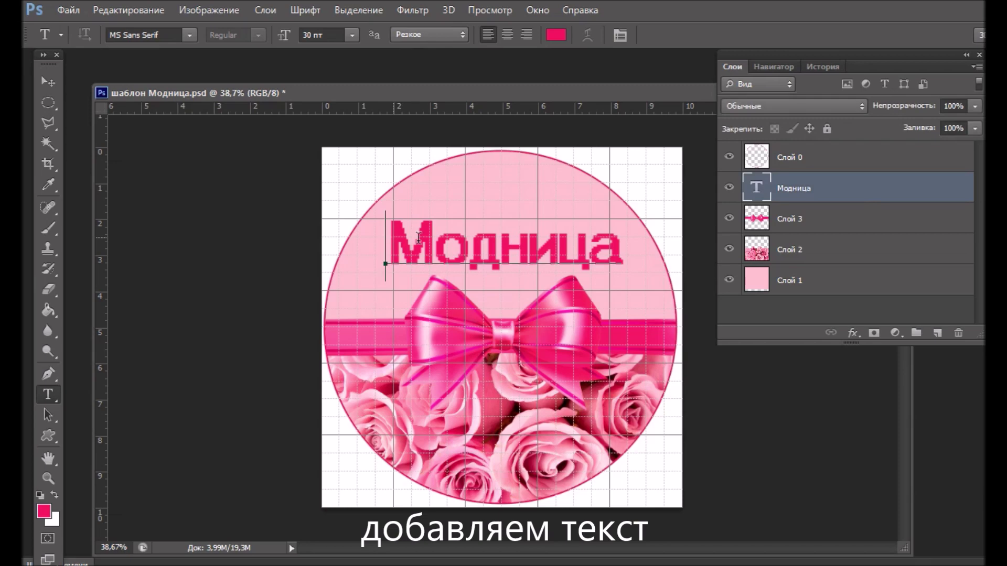
- Set the Модница text in the Rosamunda Two font
left_click_drag(388, 245, 655, 265)
left_click(190, 35)
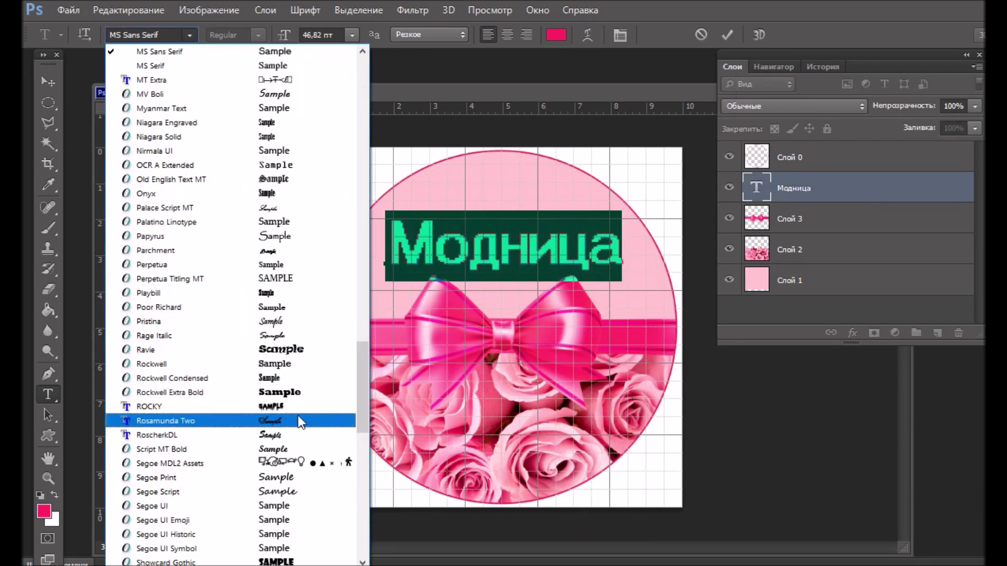
left_click(294, 418)
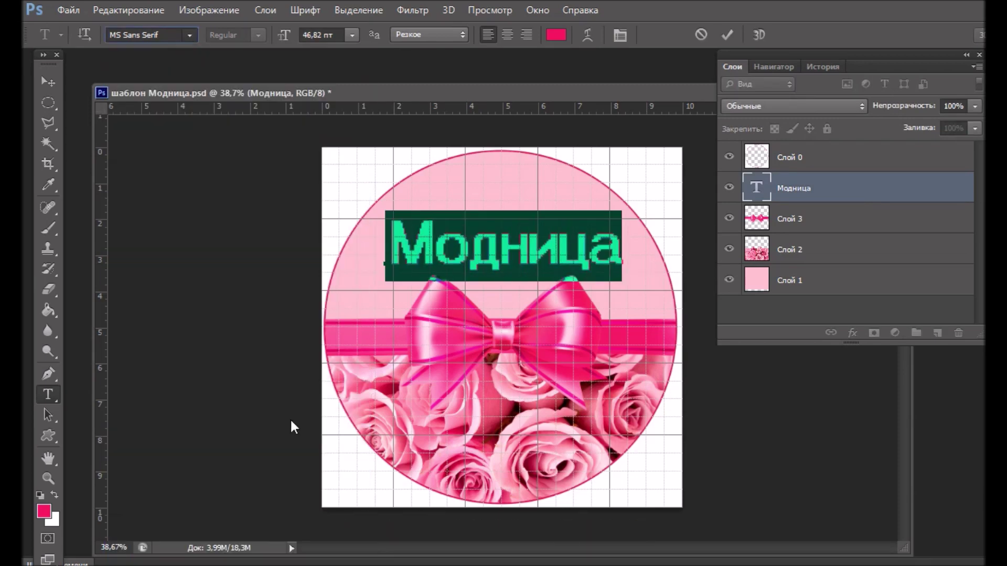
- Scale Модница to about 130%, recentre it above the bow, and apply
left_click(48, 81)
left_click_drag(573, 282, 651, 303)
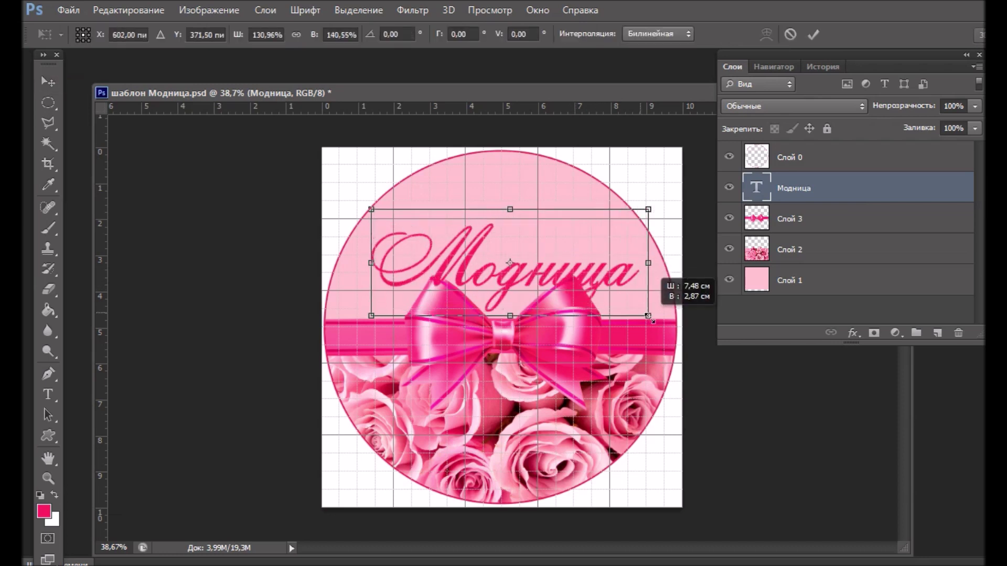
left_click_drag(509, 258, 502, 247)
left_click_drag(359, 178, 374, 179)
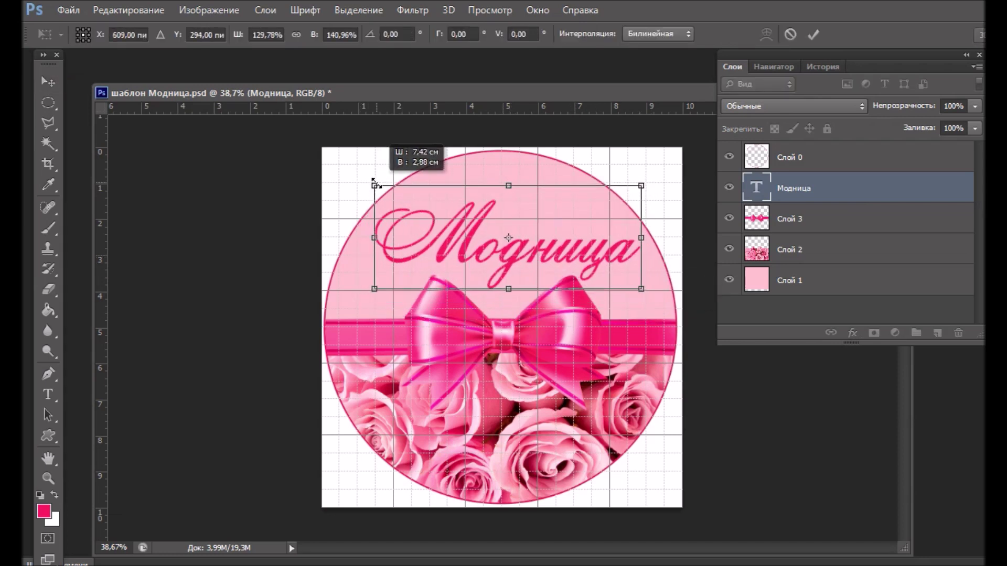
left_click(297, 34)
left_click_drag(531, 252, 528, 253)
left_click(48, 81)
left_click(508, 231)
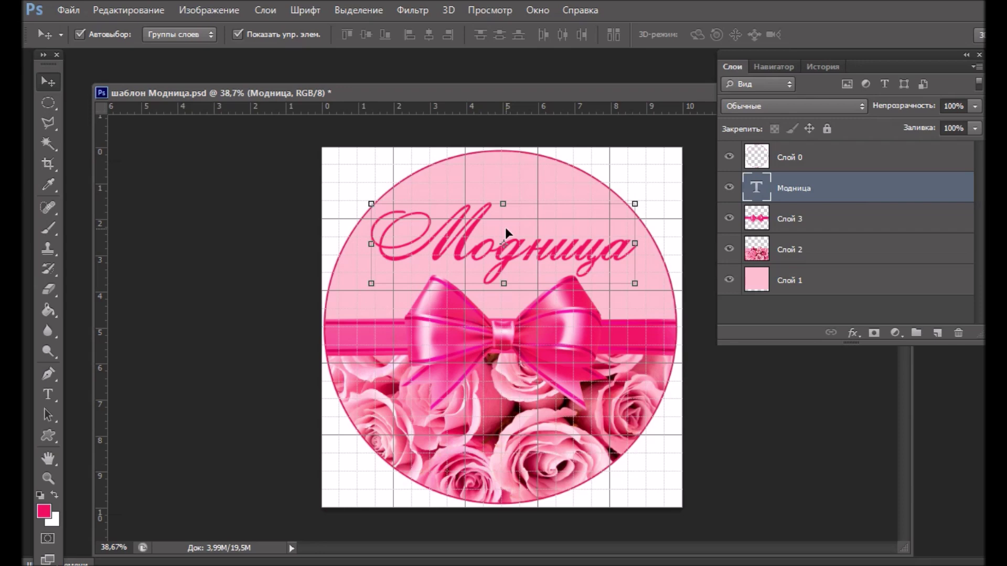
left_click(591, 177)
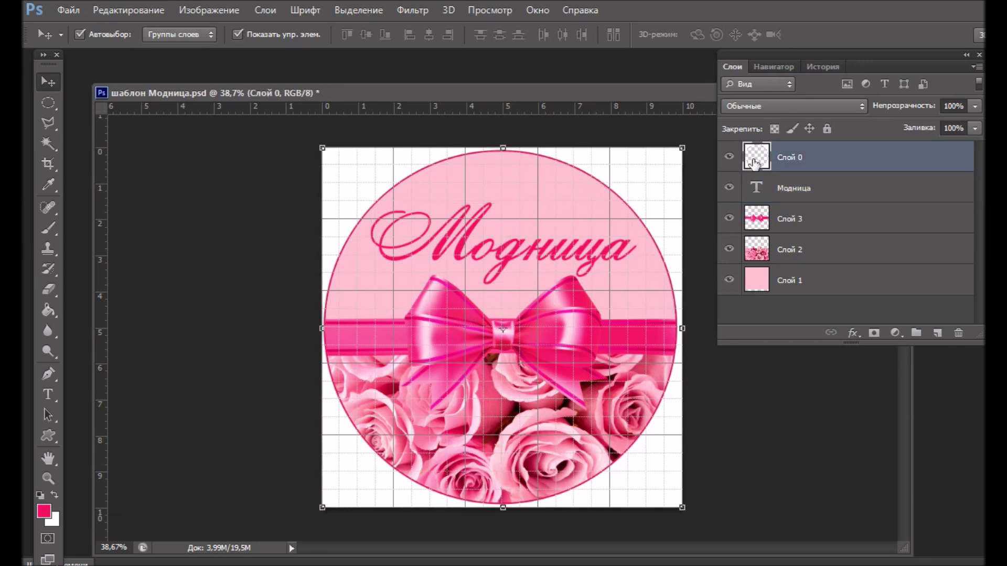
- Save the label as the JPEG шаблон Модница.jpg with quality 10
left_click(68, 12)
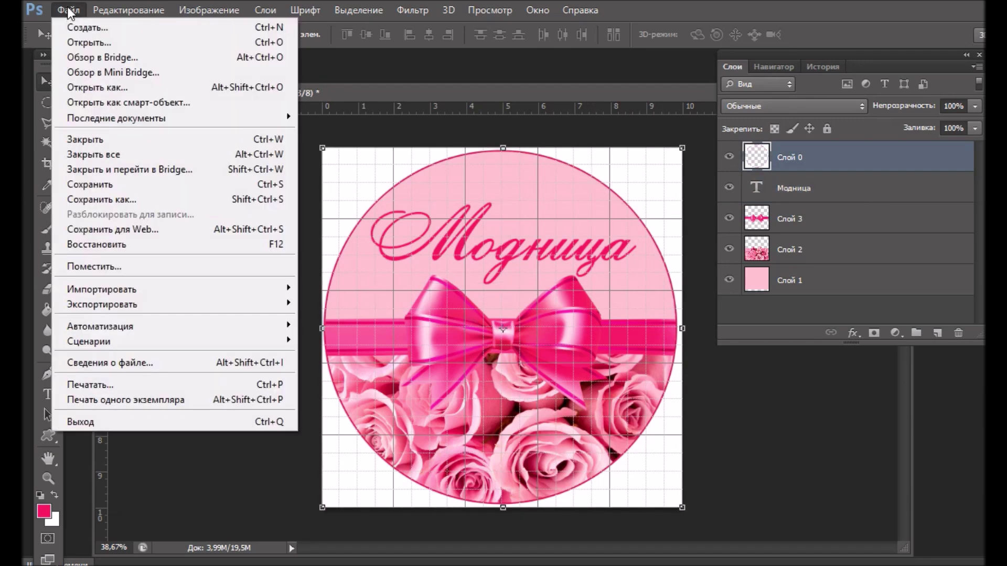
left_click(117, 204)
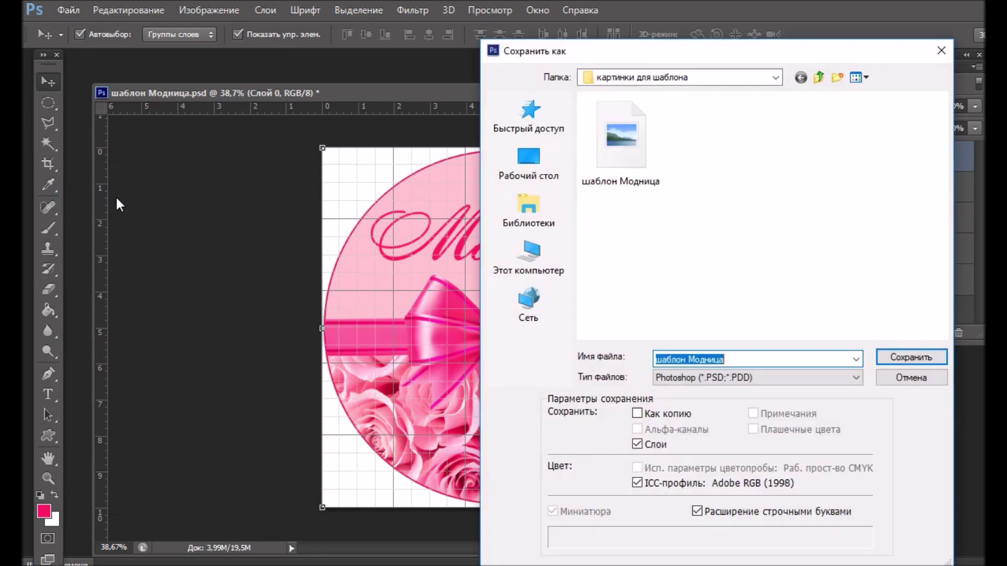
left_click(701, 373)
left_click(669, 242)
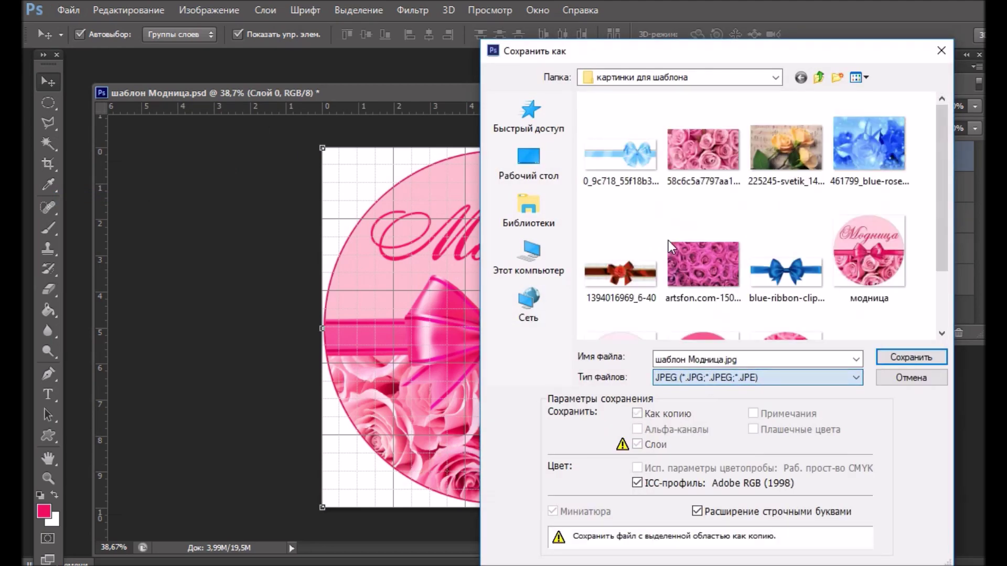
scroll(920, 216, "down", 2)
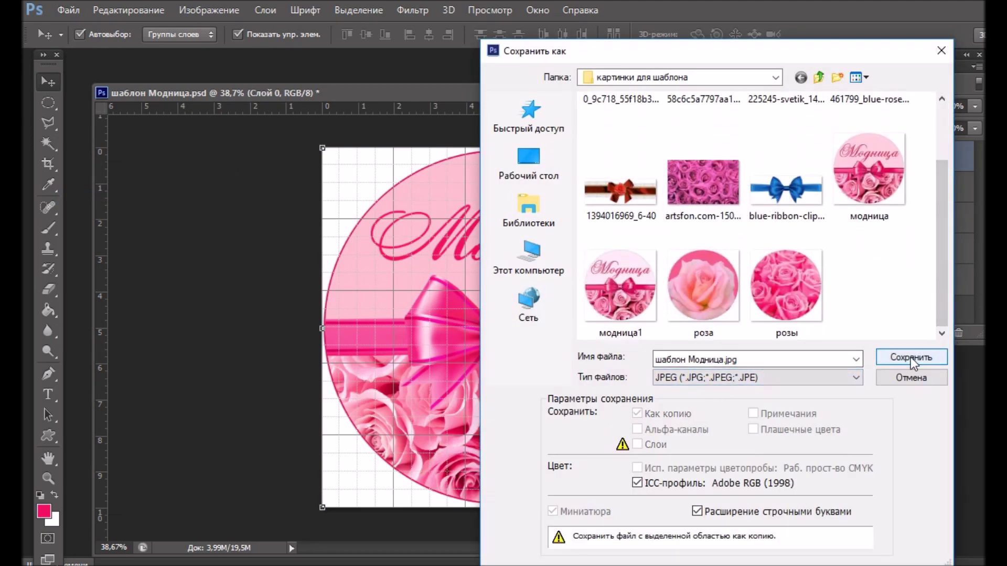
left_click(911, 358)
left_click_drag(578, 219, 549, 219)
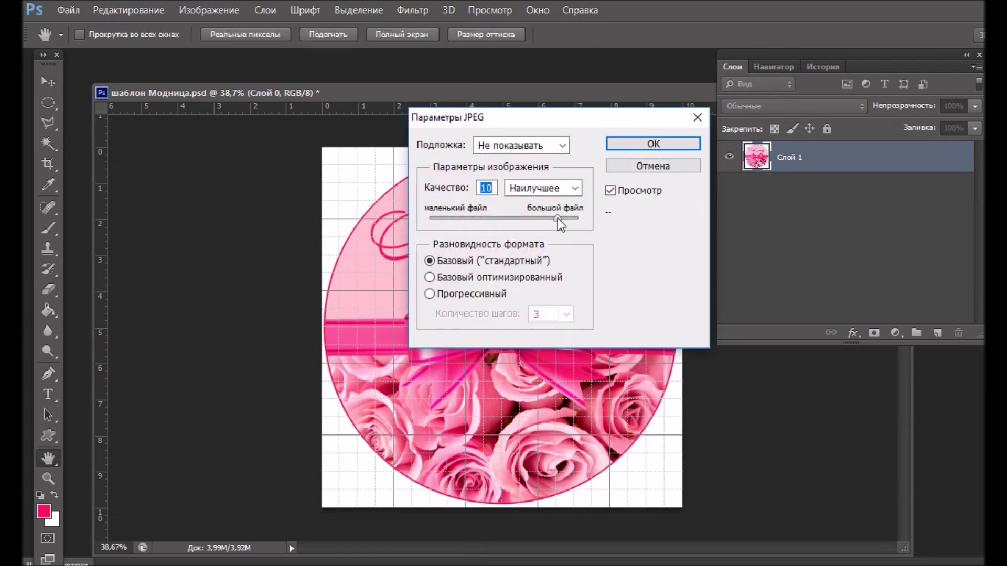
left_click(631, 143)
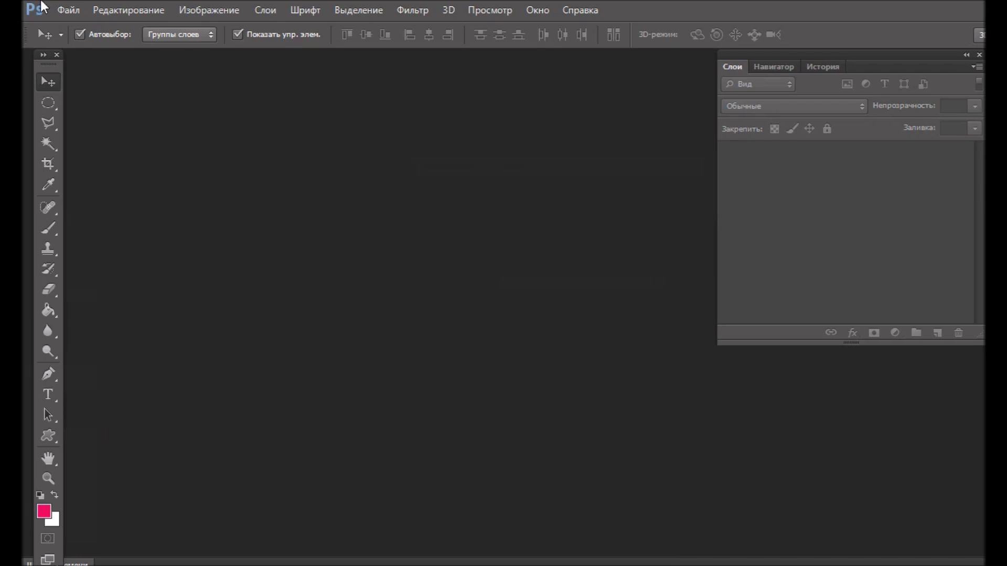
- Create a new white 10 × 15 cm, 300 ppi document
left_click(68, 10)
left_click(92, 27)
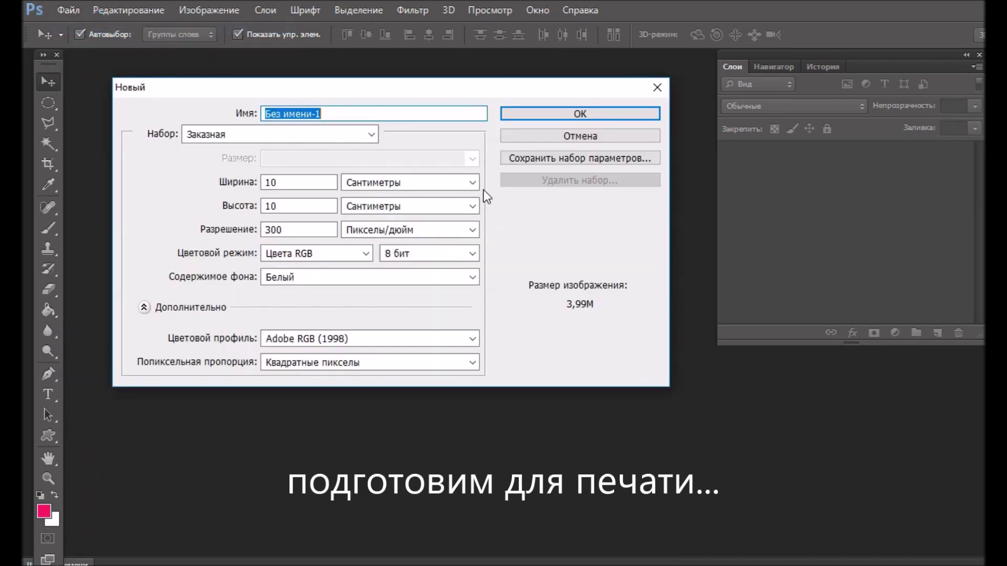
double_click(294, 182)
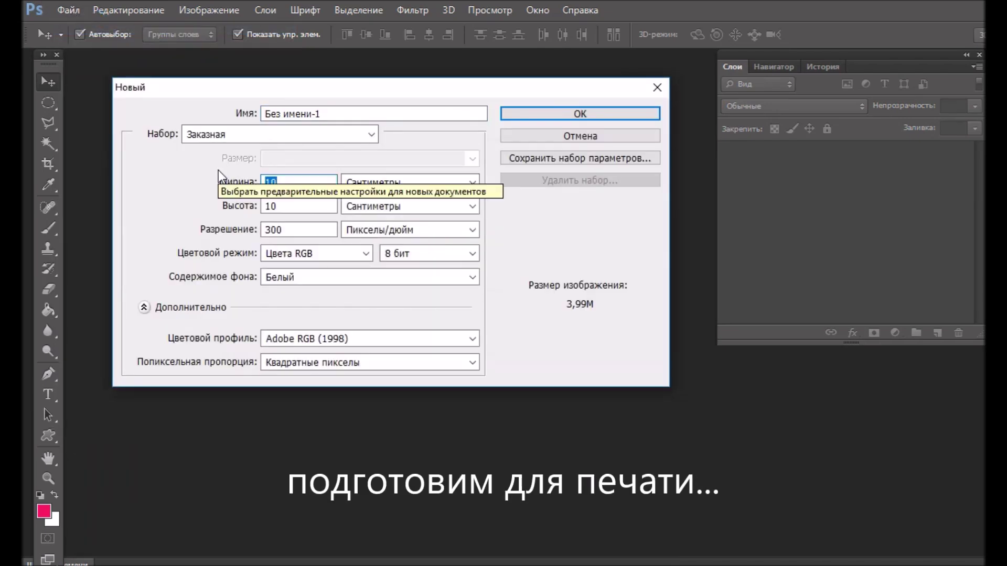
type("10")
double_click(283, 200)
type("15")
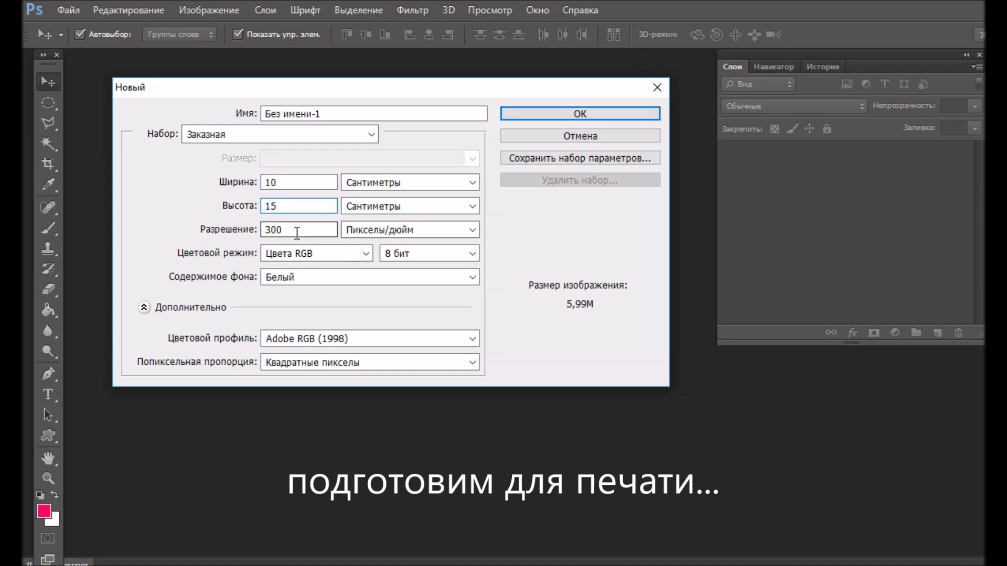
left_click(397, 184)
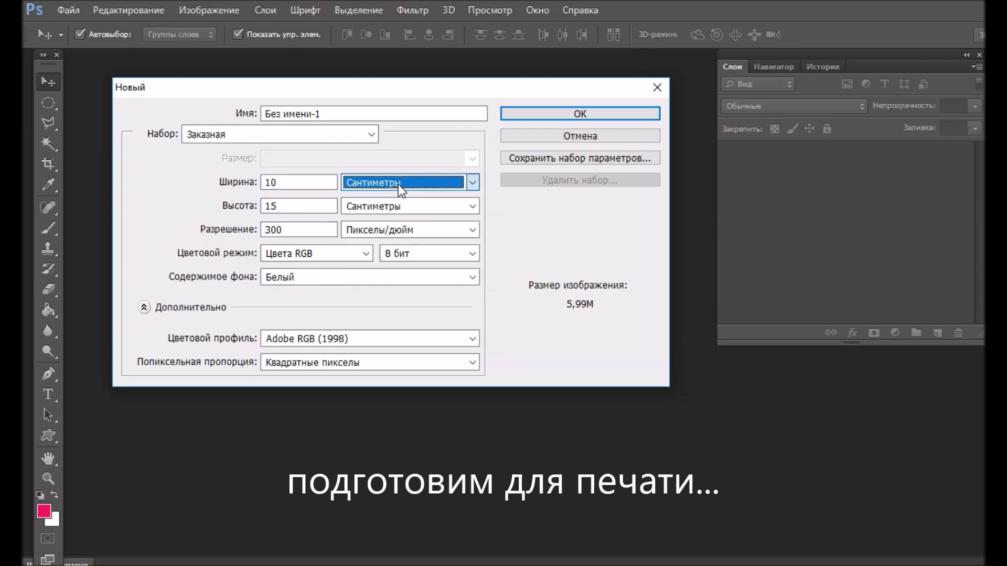
left_click(561, 115)
- Float the new document in its own enlarged window
mouse_move(123, 60)
left_mouse_down()
mouse_move(269, 185)
mouse_move(311, 180)
mouse_move(260, 81)
left_mouse_up()
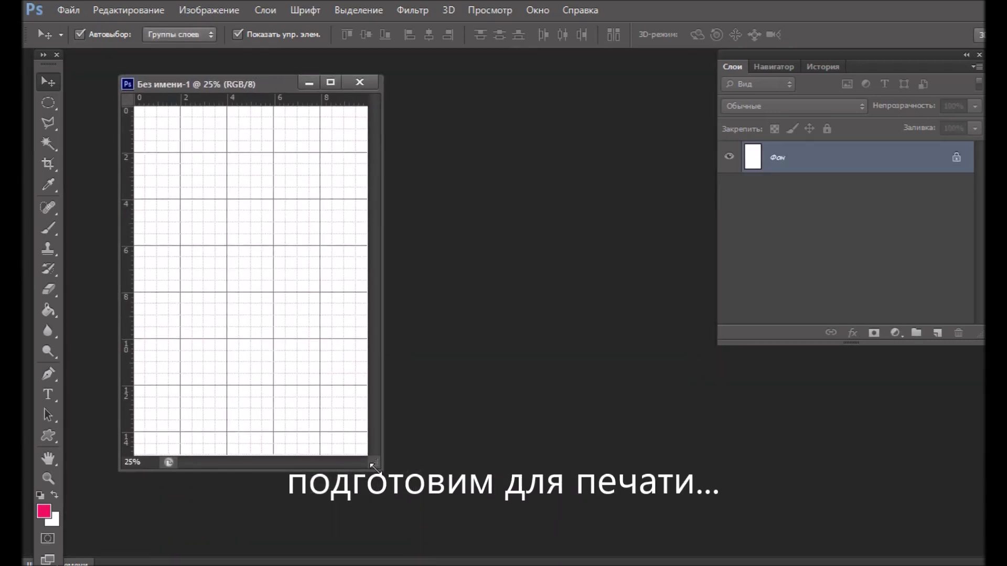
left_click_drag(374, 466, 433, 507)
left_click(68, 8)
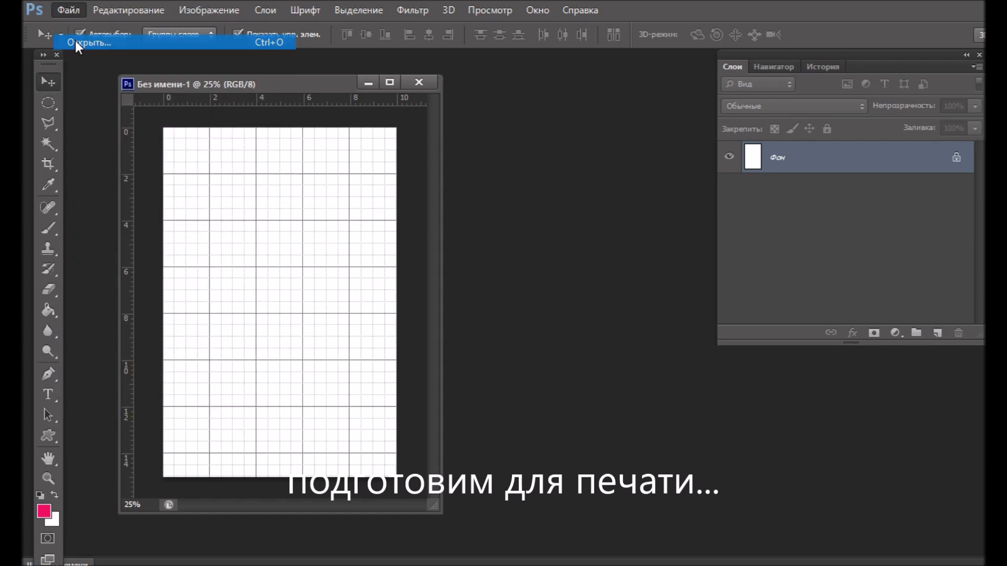
- Open шаблон Модница.jpg and float it in its own window
left_click(74, 41)
left_click_drag(935, 231, 949, 444)
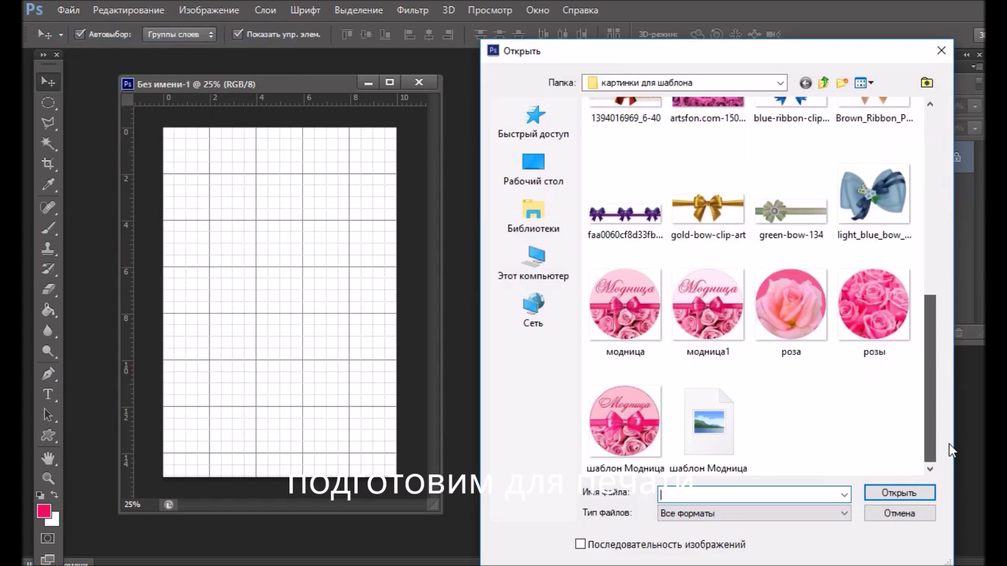
left_click(626, 411)
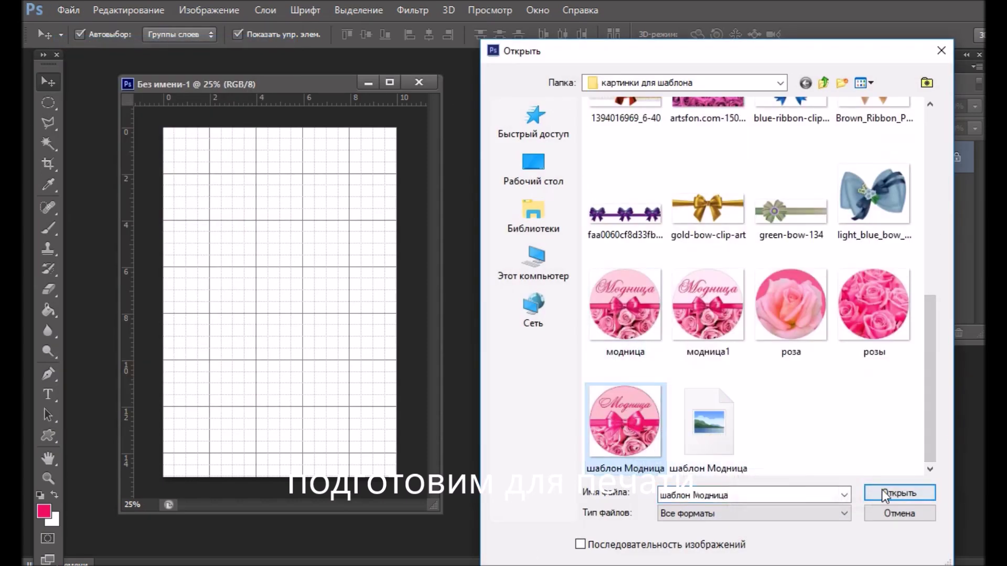
left_click(902, 495)
mouse_move(313, 103)
left_mouse_down()
mouse_move(558, 302)
mouse_move(514, 184)
mouse_move(580, 178)
left_mouse_up()
- Resize the label image to a 2 cm print width
right_click(580, 178)
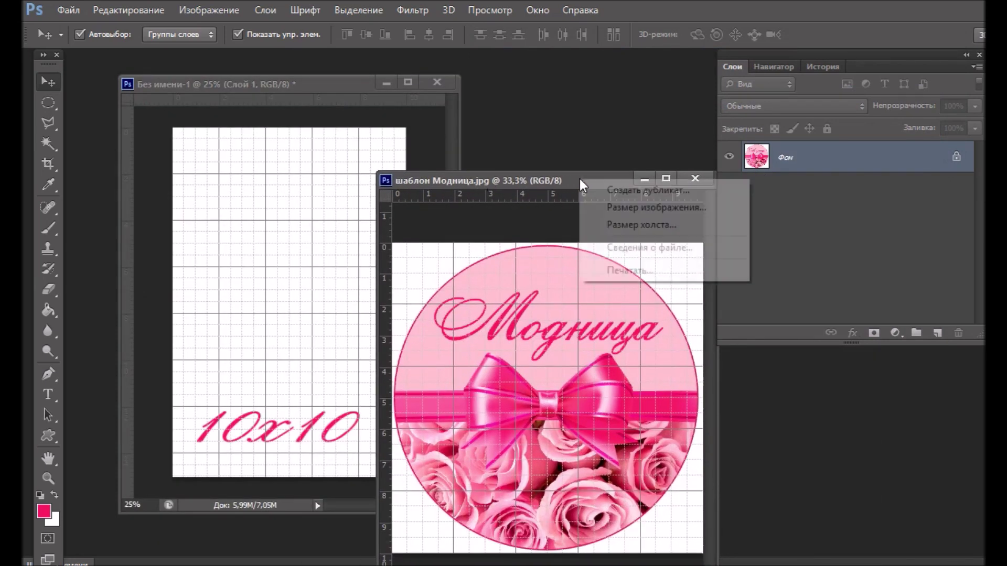
left_click(636, 208)
left_click(461, 230)
left_click_drag(466, 229, 420, 229)
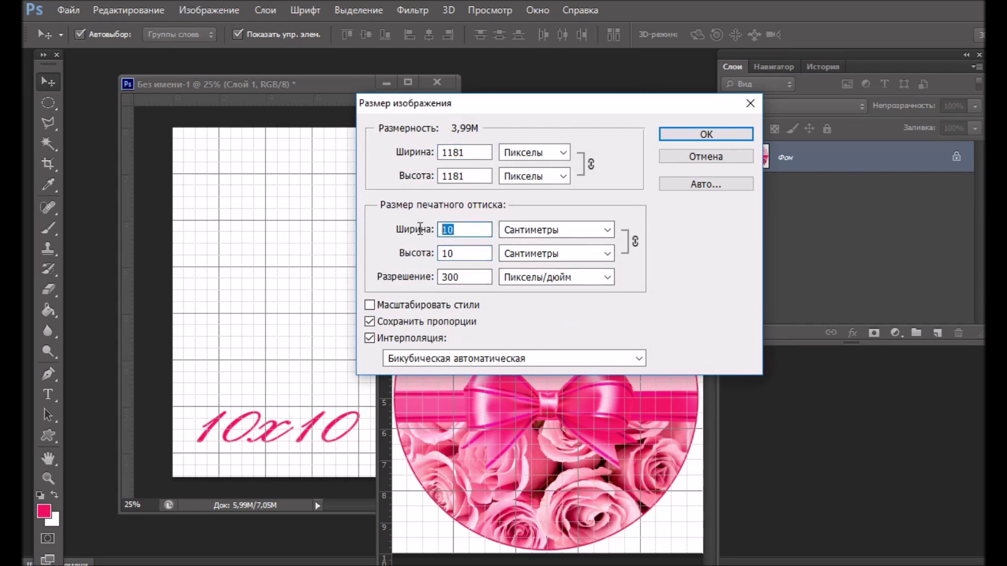
type("2")
key("Tab")
key("Tab")
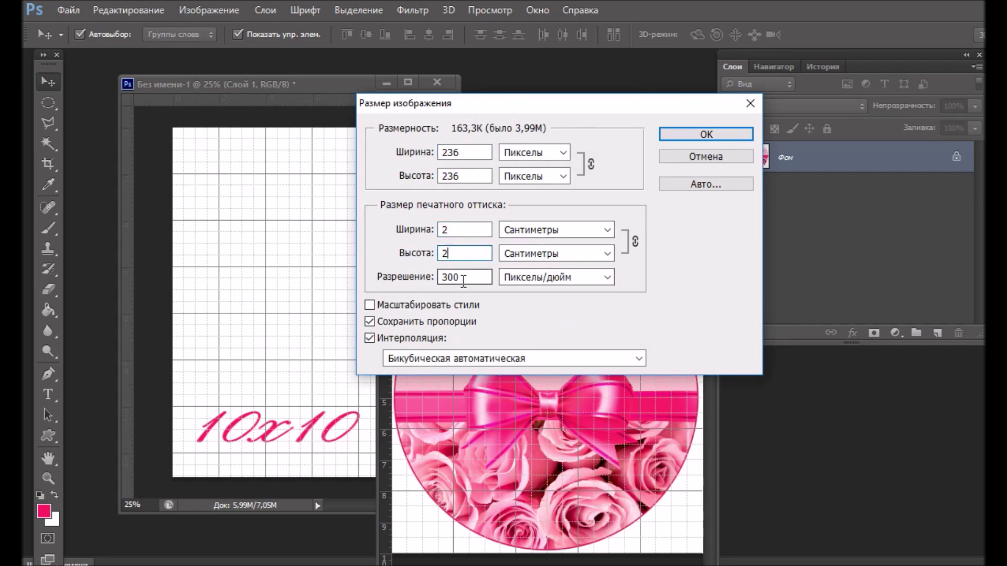
left_click(673, 135)
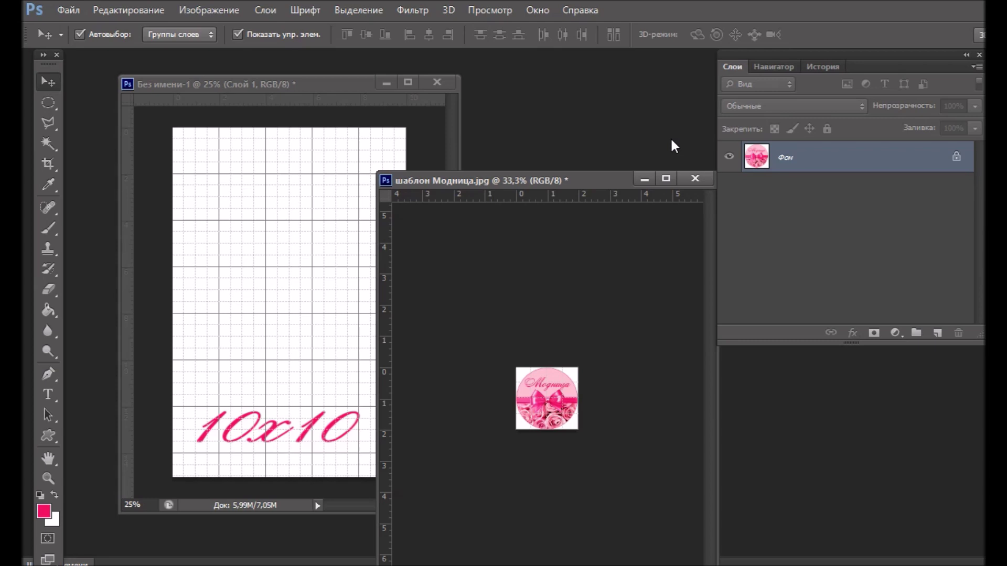
- Bring the template circle into the sheet and change the caption to 2x2
left_click_drag(758, 160, 272, 199)
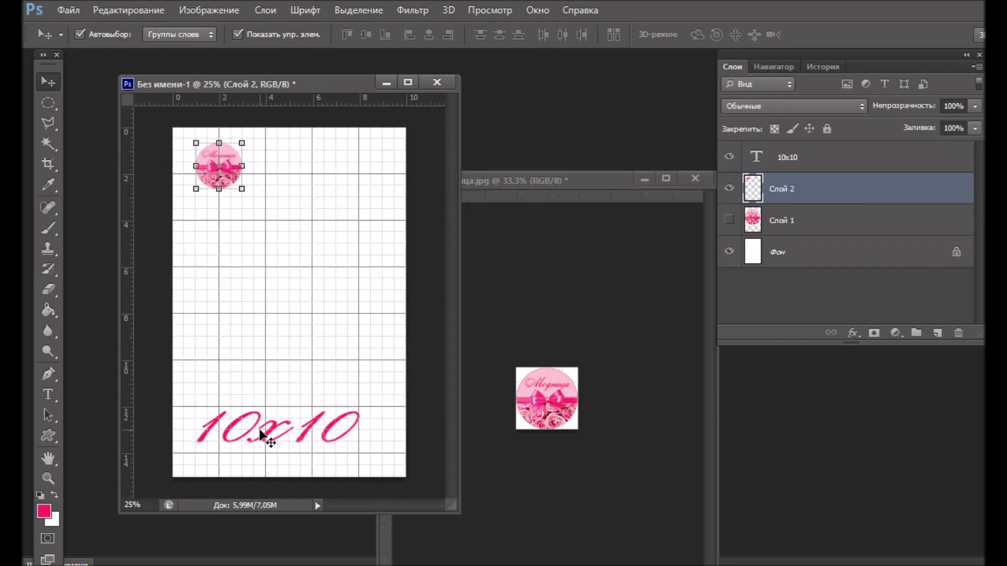
left_click(48, 394)
left_click_drag(197, 430, 434, 445)
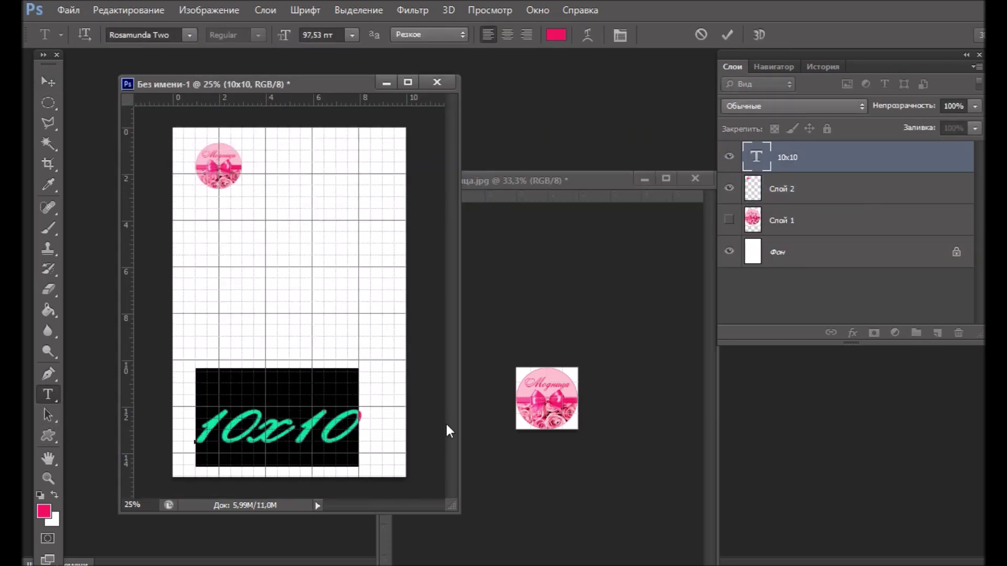
type("2x2")
left_click(48, 81)
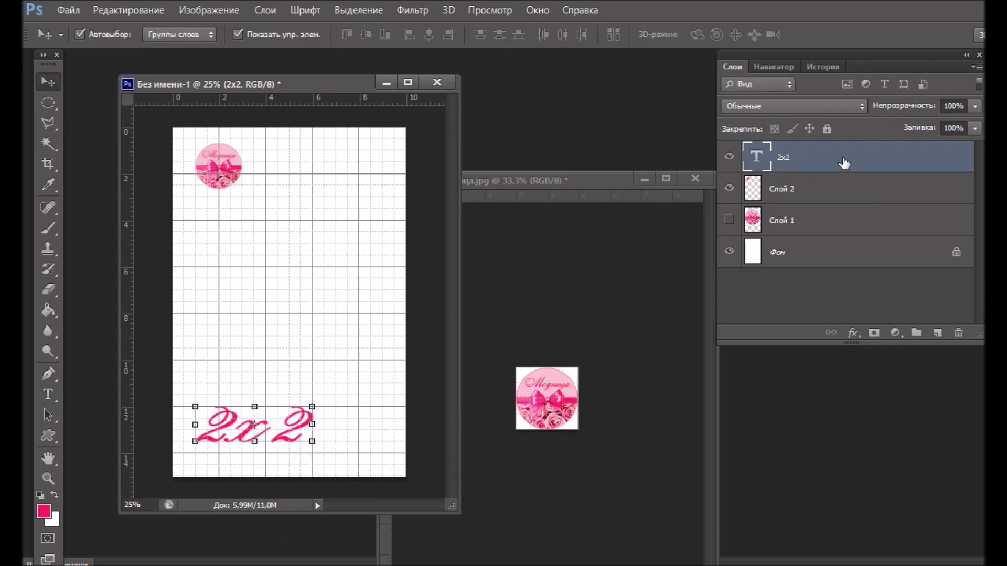
- Add a second circle beside the first and move the pair to the top-left
left_click(603, 181)
left_click_drag(753, 156, 285, 207)
left_click_drag(238, 177, 282, 181)
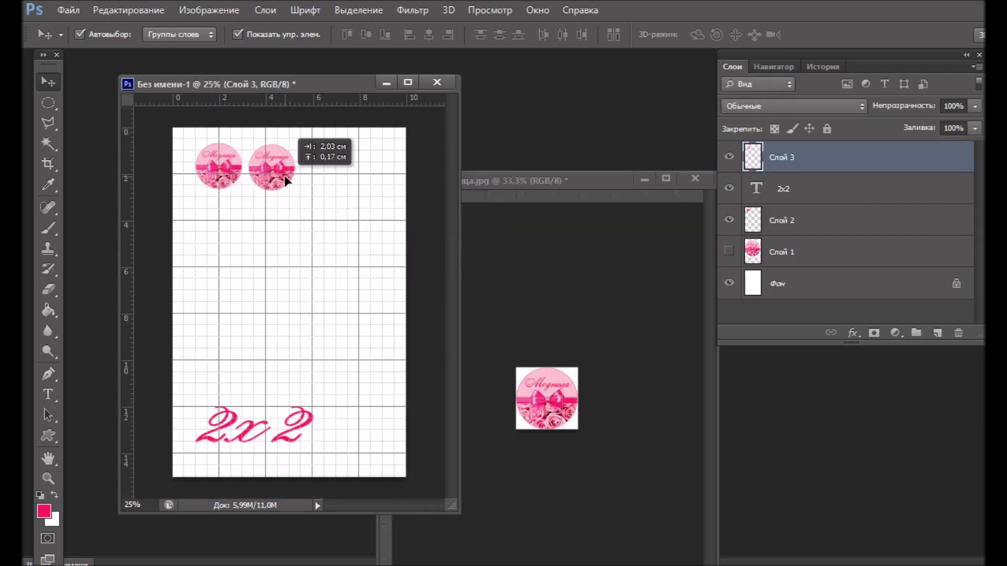
left_click(850, 220, "ctrl")
right_click(825, 210)
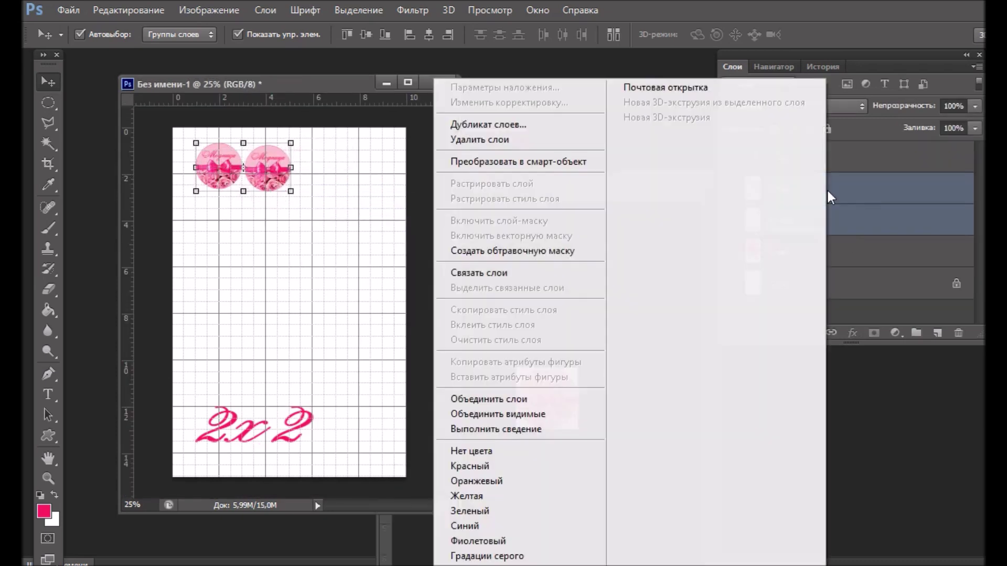
mouse_move(271, 165)
left_mouse_down()
mouse_move(280, 204)
mouse_move(258, 155)
left_mouse_up()
- Duplicate the circle pair into a second row and onto the first row's right
right_click(819, 194)
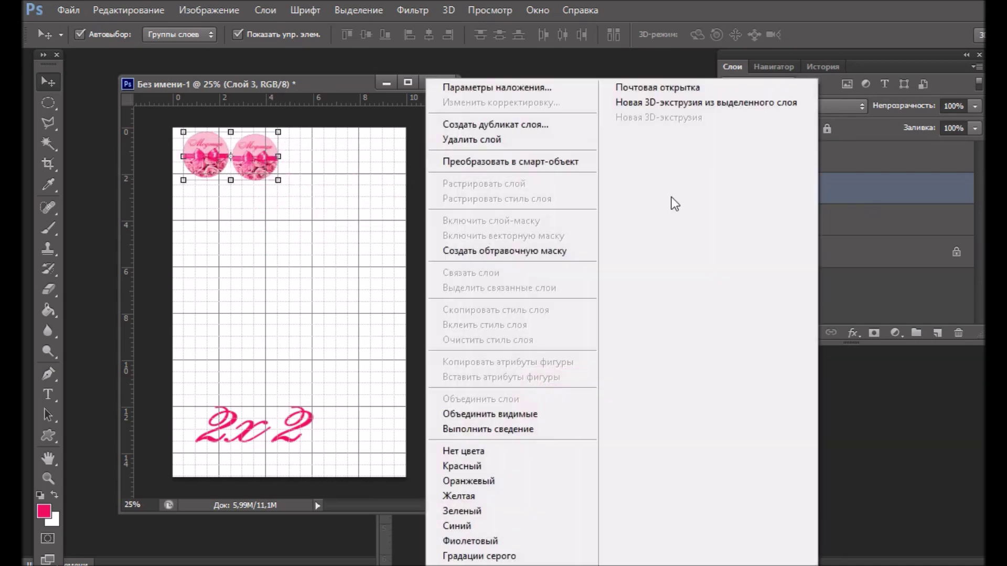
left_click(481, 124)
left_click(700, 180)
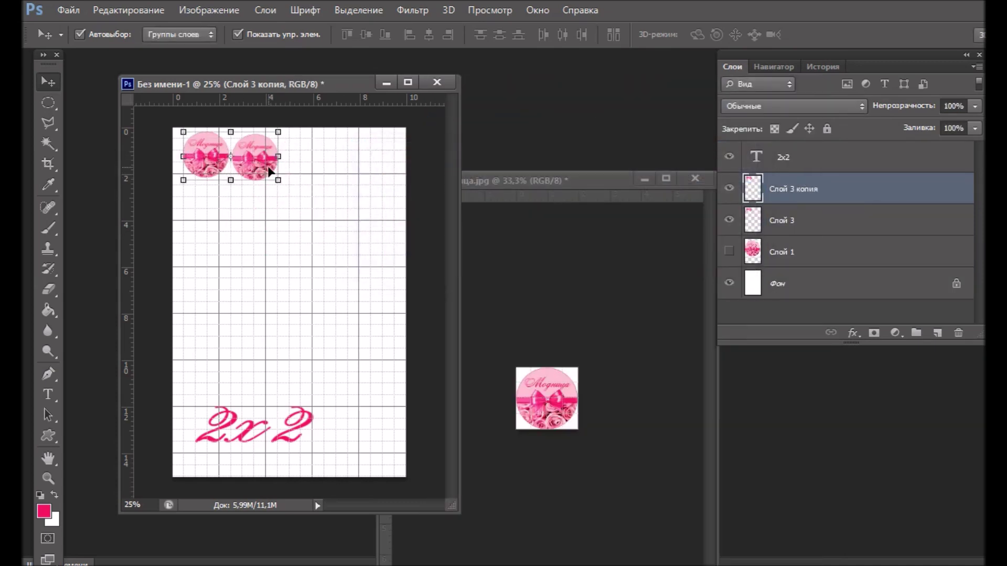
left_click_drag(270, 171, 271, 221)
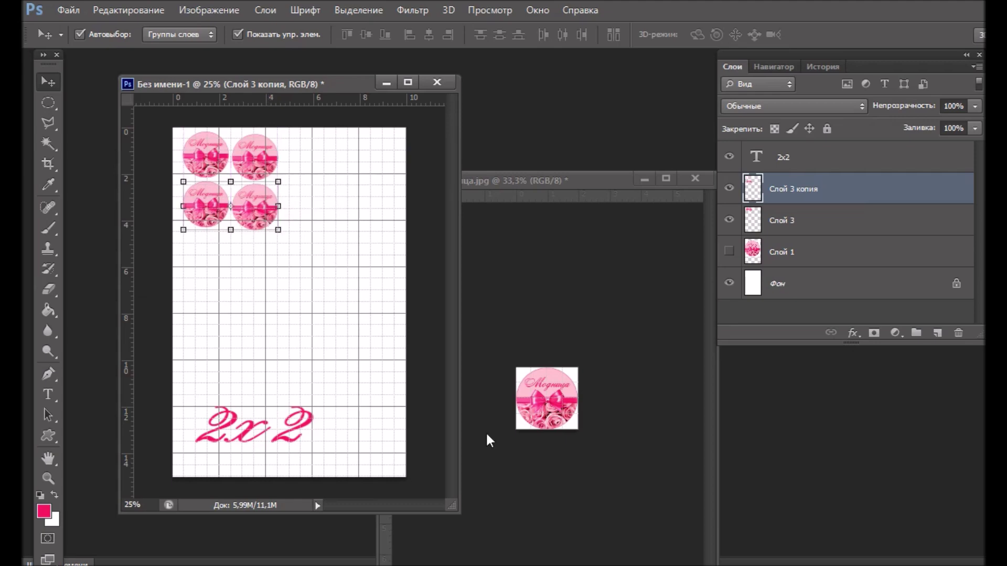
right_click(829, 191)
left_click(488, 108)
left_click(693, 178)
left_click_drag(257, 225, 357, 175)
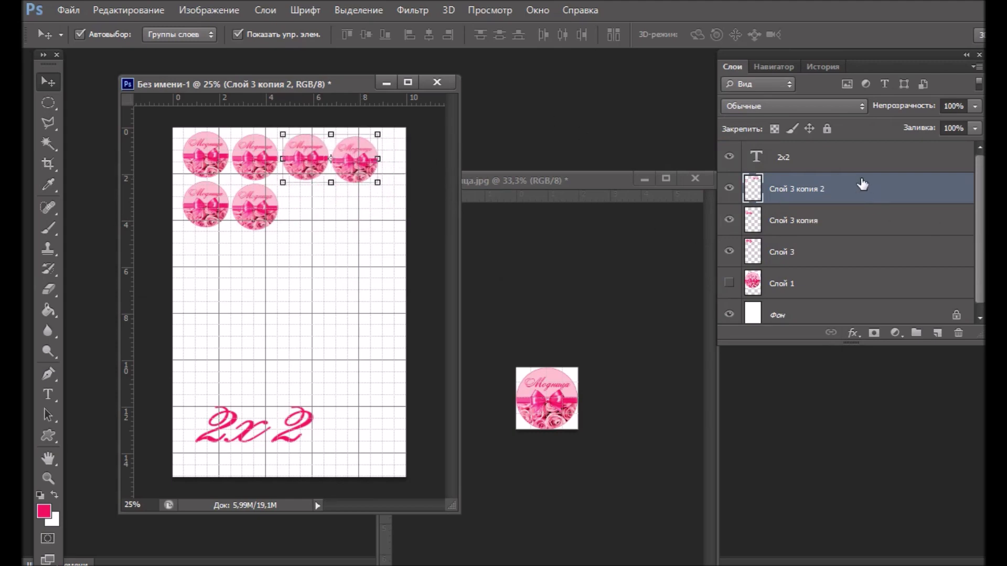
- Duplicate the pair once more to complete the second row of four
right_click(866, 191)
left_click(561, 126)
left_click(690, 177)
left_click_drag(348, 169, 350, 217)
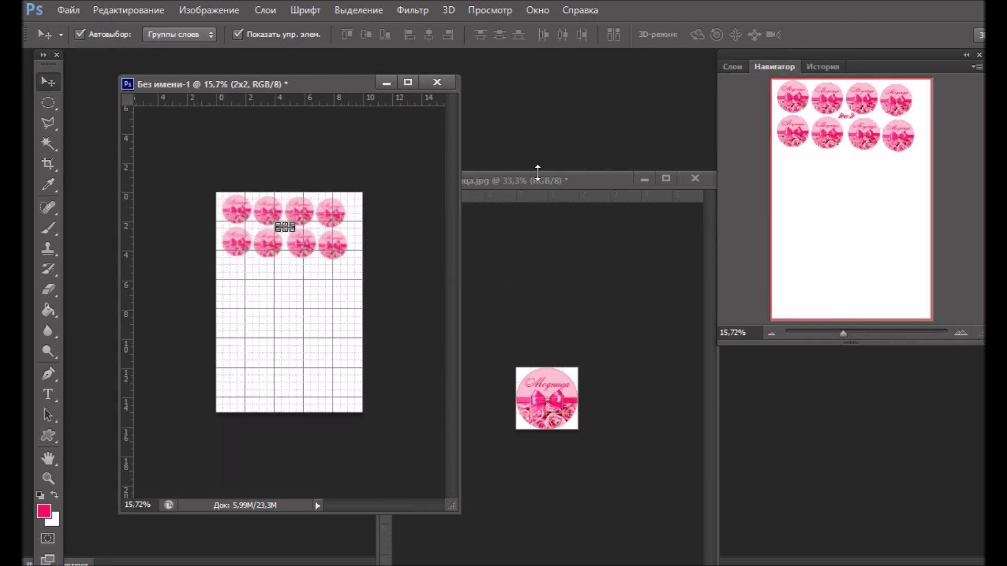
left_click_drag(598, 174, 581, 134)
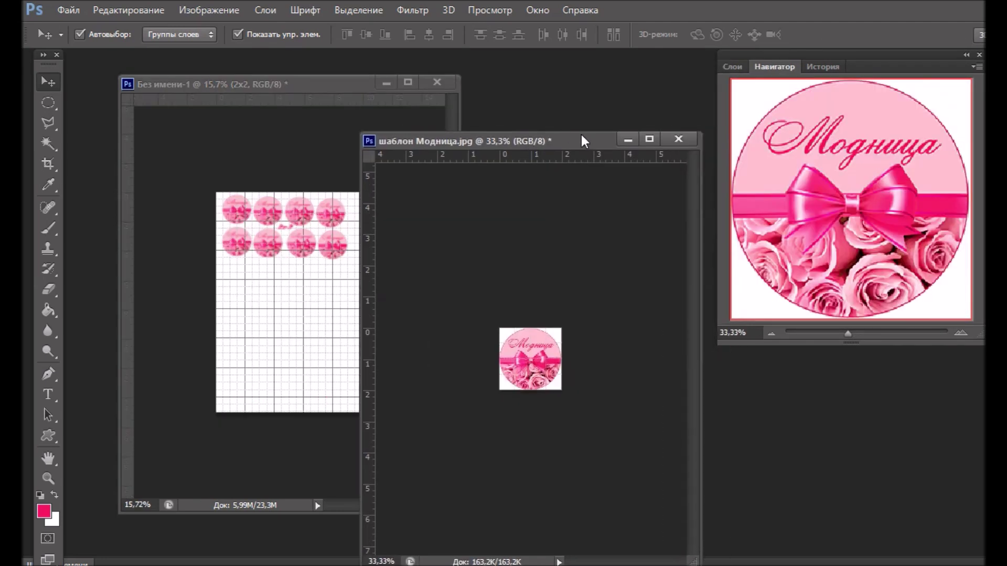
- Resize шаблон Модница.jpg to 25 mm wide at 300 ppi
right_click(581, 135)
left_click(648, 162)
left_click(540, 231)
left_click(540, 285)
double_click(474, 231)
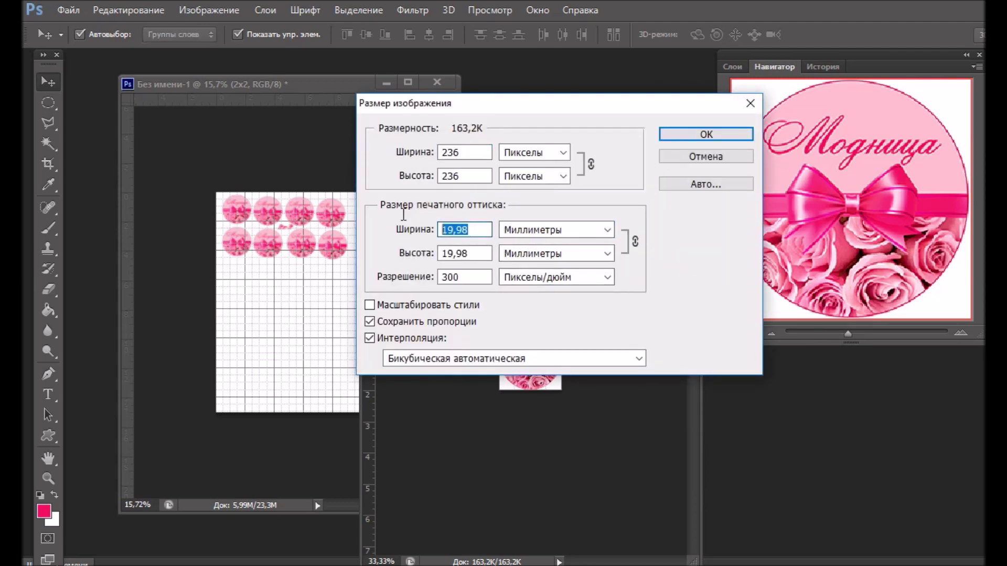
type("25")
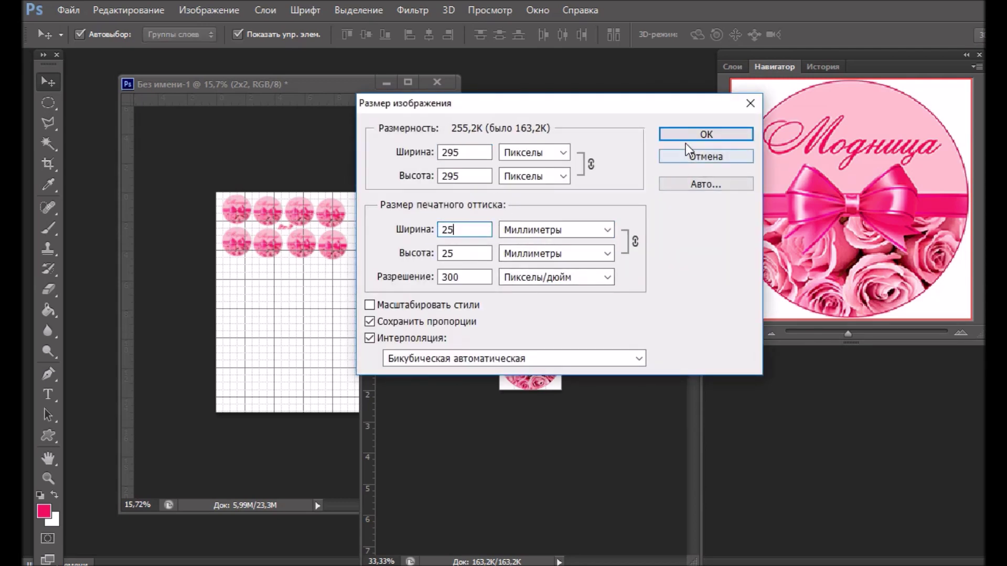
left_click(676, 134)
left_click(737, 65)
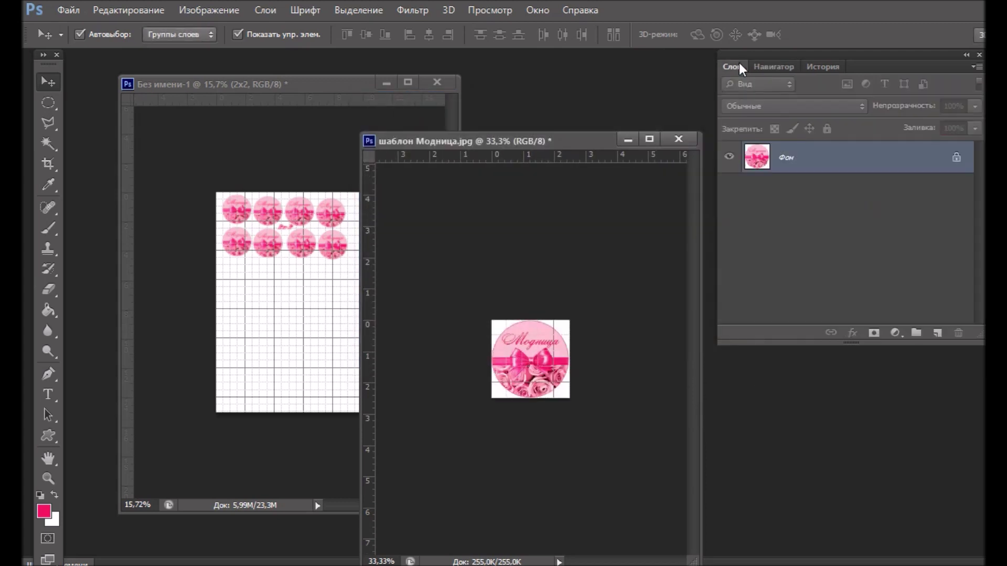
- Add the 25 mm circle to the sheet and copy a small circle pair into row three
mouse_move(753, 161)
left_mouse_down()
mouse_move(243, 286)
mouse_move(253, 291)
mouse_move(242, 281)
left_mouse_up()
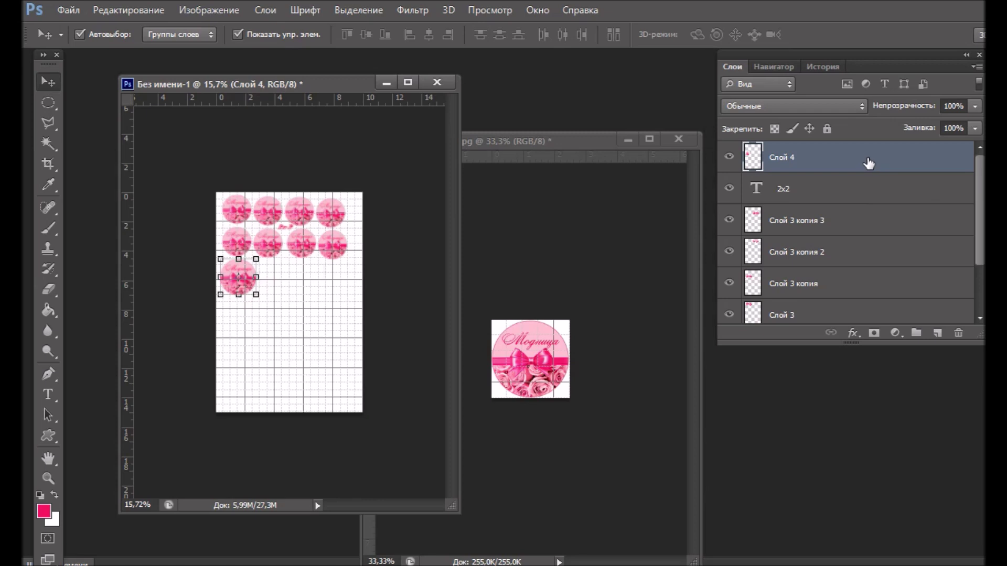
left_click(321, 248)
right_click(860, 285)
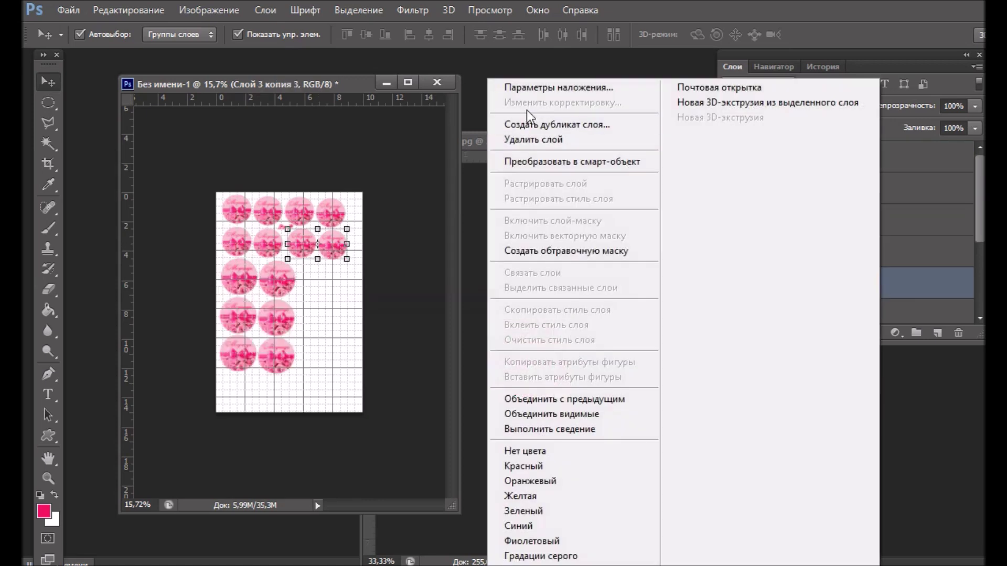
left_click(577, 124)
left_click(729, 176)
left_click_drag(331, 253, 341, 288)
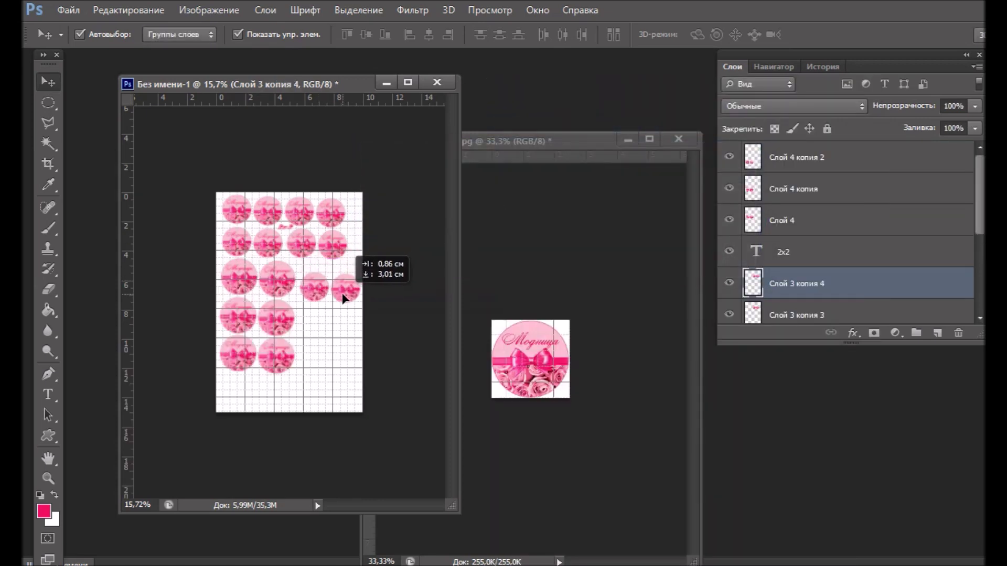
left_click(335, 347)
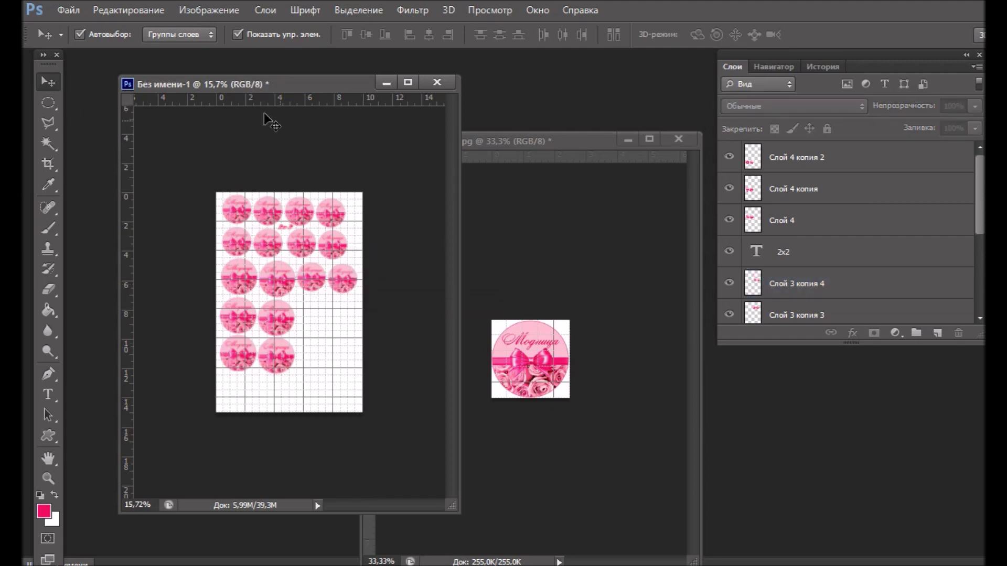
- Choose the модница1 image in the Open dialog
left_click(68, 10)
left_click(87, 65)
scroll(927, 240, "down", 1)
left_click_drag(926, 240, 944, 409)
left_click(713, 330)
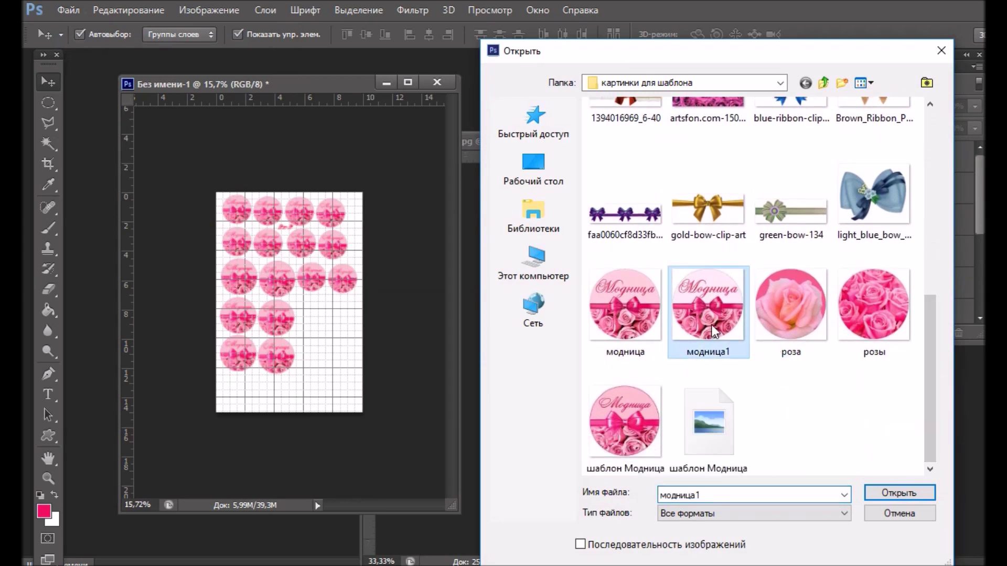
- Open модница1 in its own window and close the template without saving
left_click(898, 496)
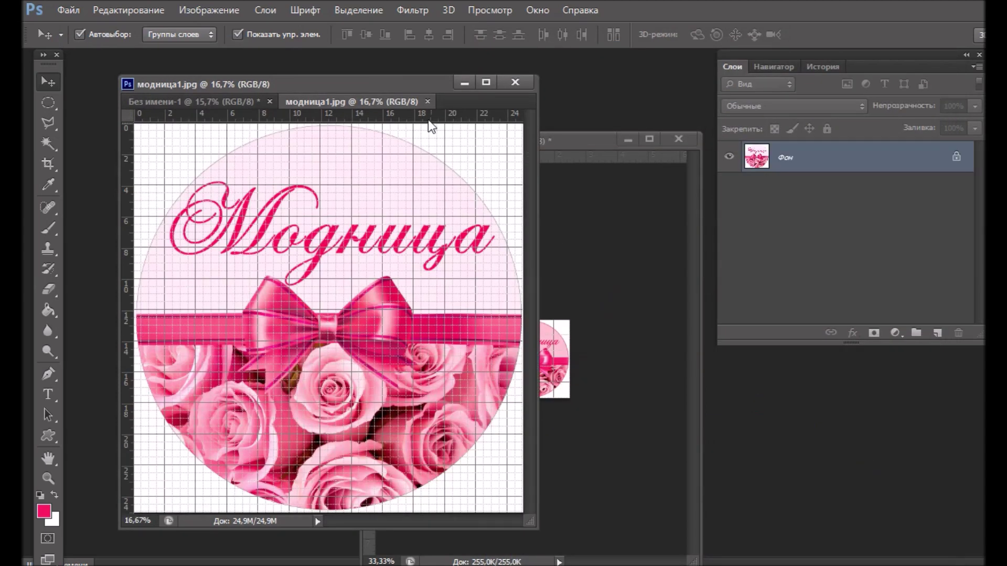
mouse_move(351, 101)
left_mouse_down()
mouse_move(523, 266)
mouse_move(615, 292)
left_mouse_up()
left_click(681, 139)
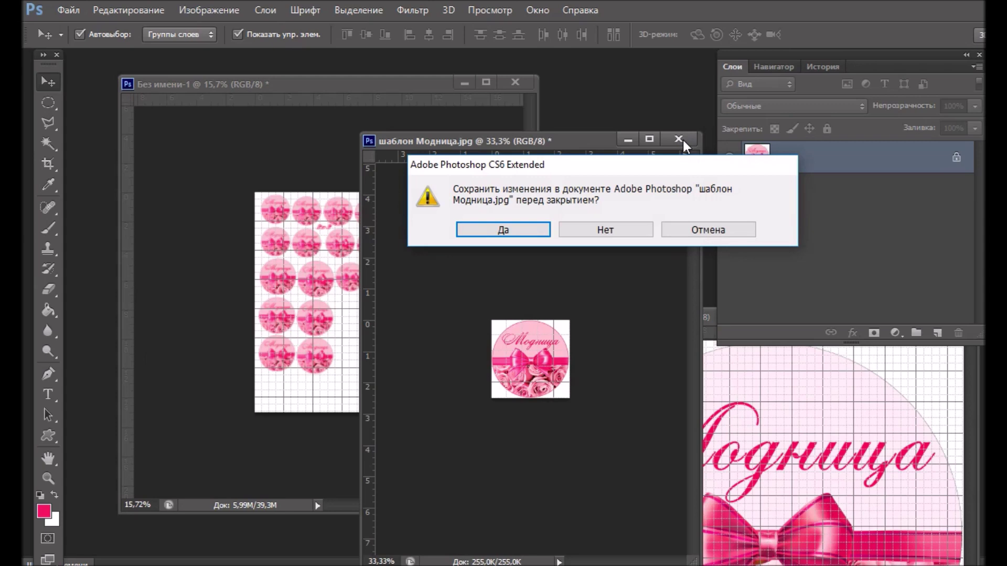
left_click(604, 229)
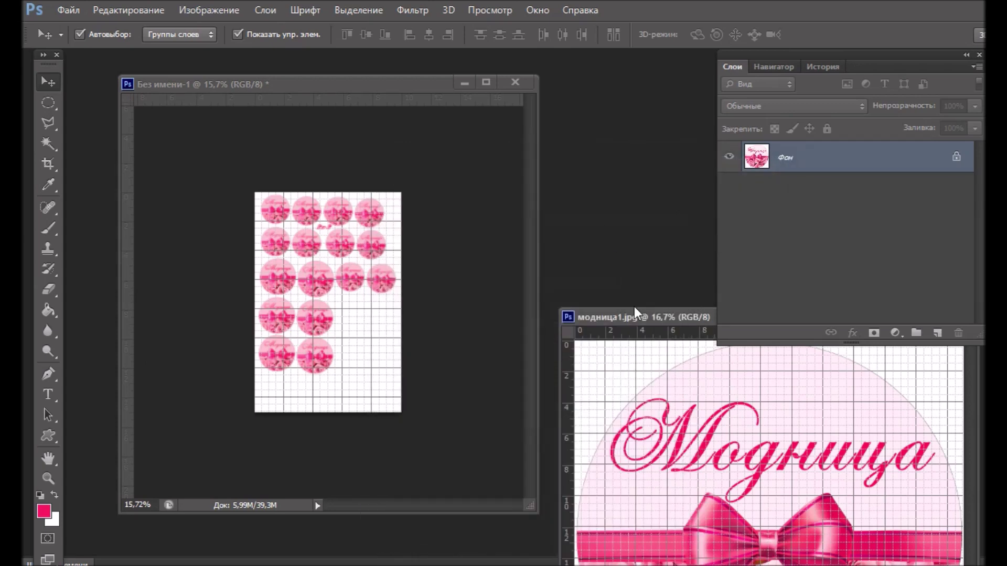
- Resize модница1 to a 25 mm print width and drag it into the sheet for transforming
left_click_drag(636, 317, 527, 142)
right_click(643, 140)
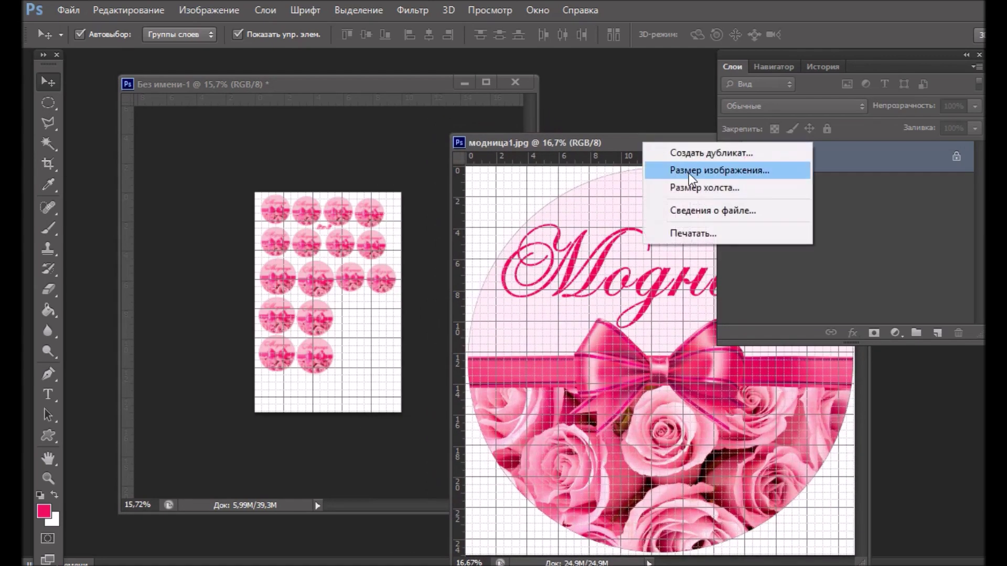
left_click(692, 172)
left_click(564, 232)
left_click(547, 284)
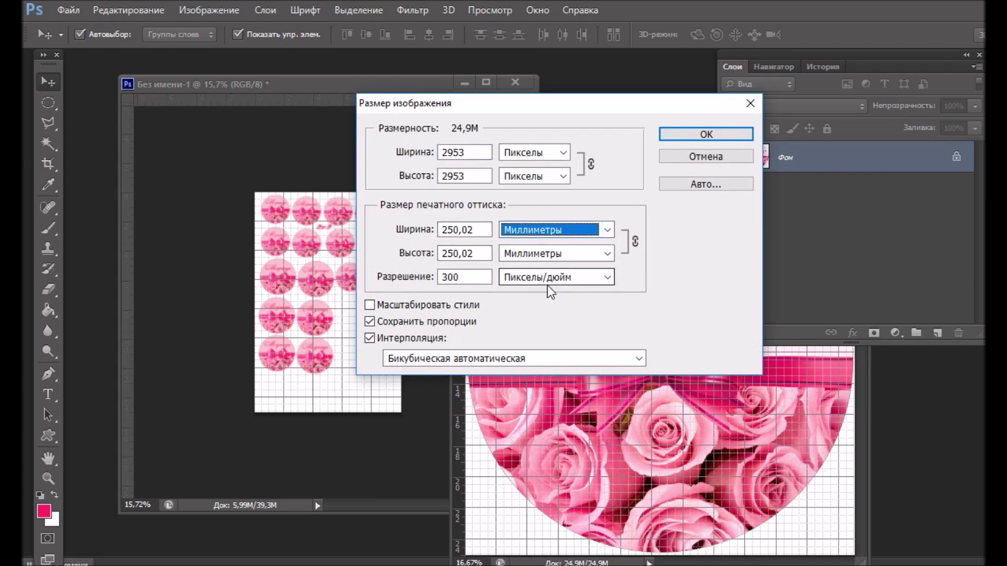
double_click(485, 229)
type("25")
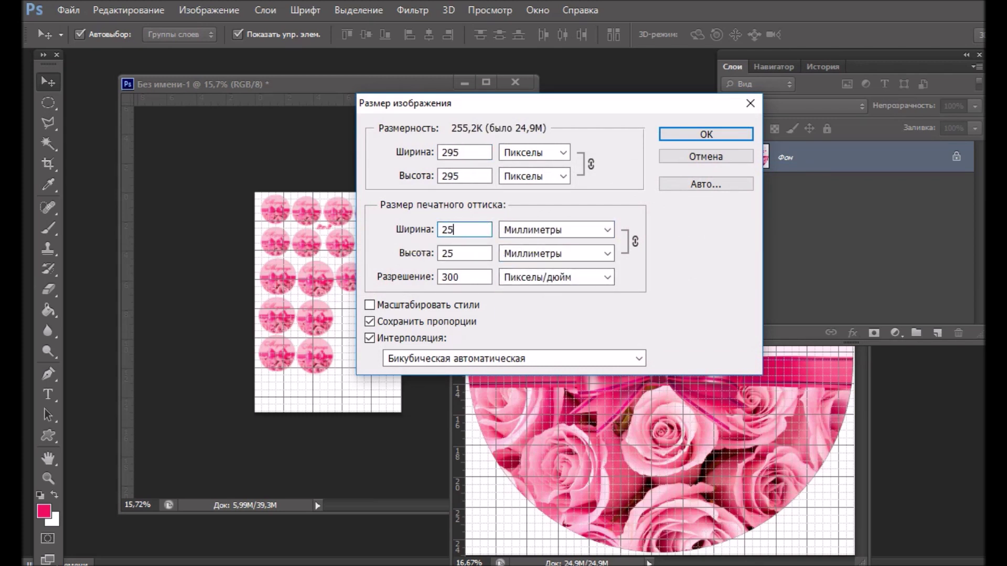
left_click(673, 138)
mouse_move(741, 171)
left_mouse_down()
mouse_move(504, 247)
mouse_move(288, 229)
mouse_move(363, 325)
left_mouse_up()
key("ctrl+t")
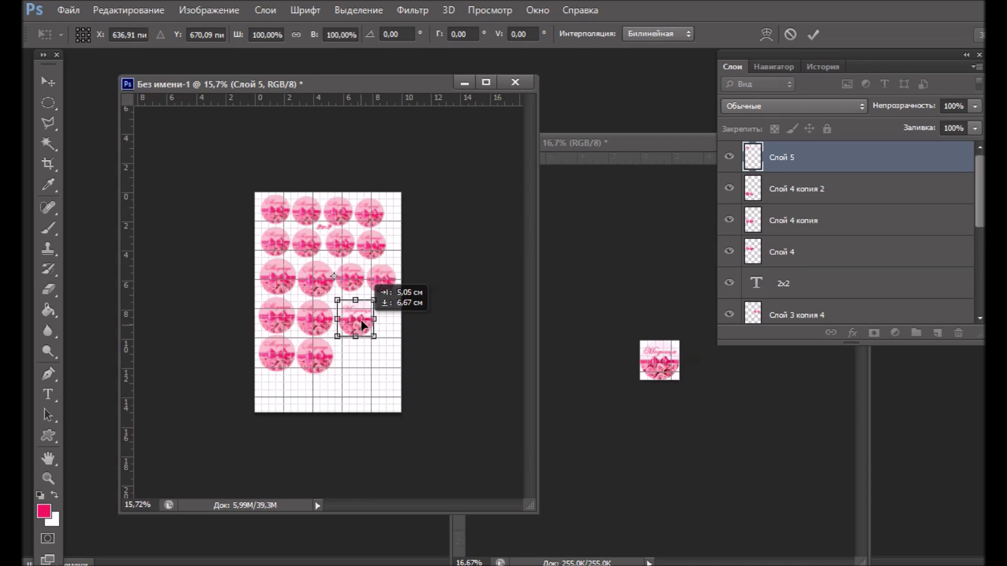
- Commit the circle's place in row four and duplicate its layer
left_click_drag(363, 325, 362, 325)
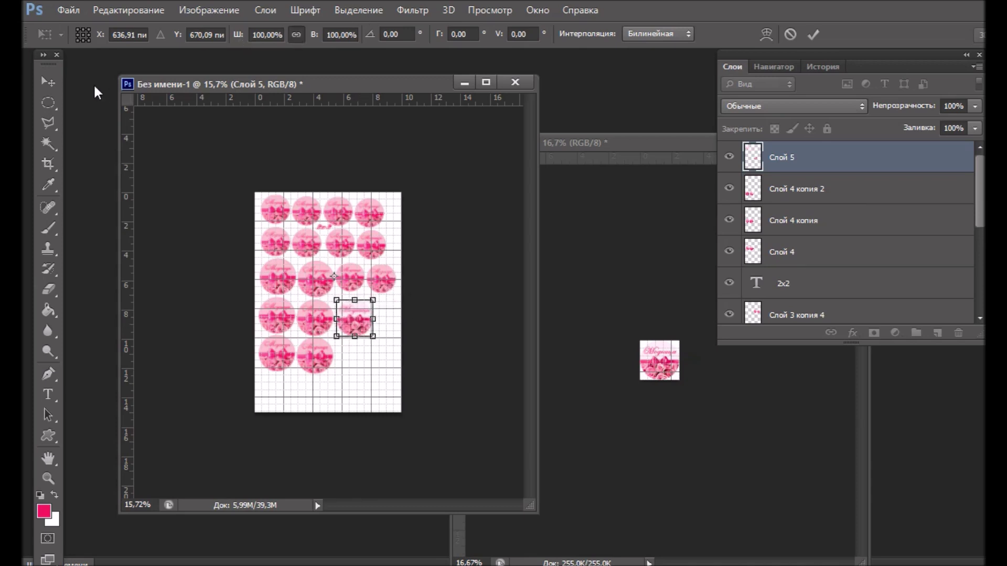
left_click(48, 81)
left_click(462, 226)
right_click(781, 157)
left_click(524, 117)
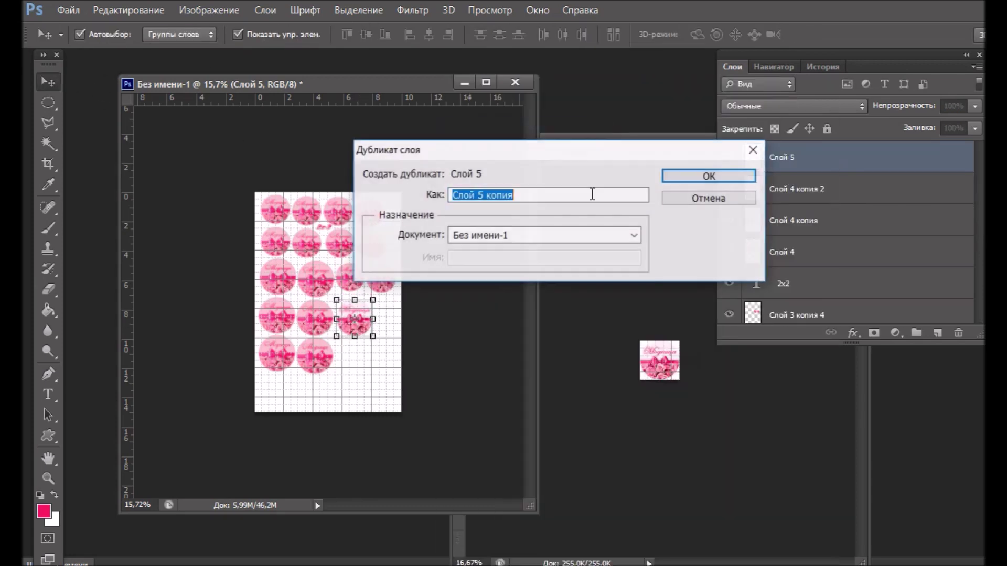
left_click(674, 175)
- Move the duplicate circle into row five's empty third slot and bring the модница1 window forward
left_click(775, 67)
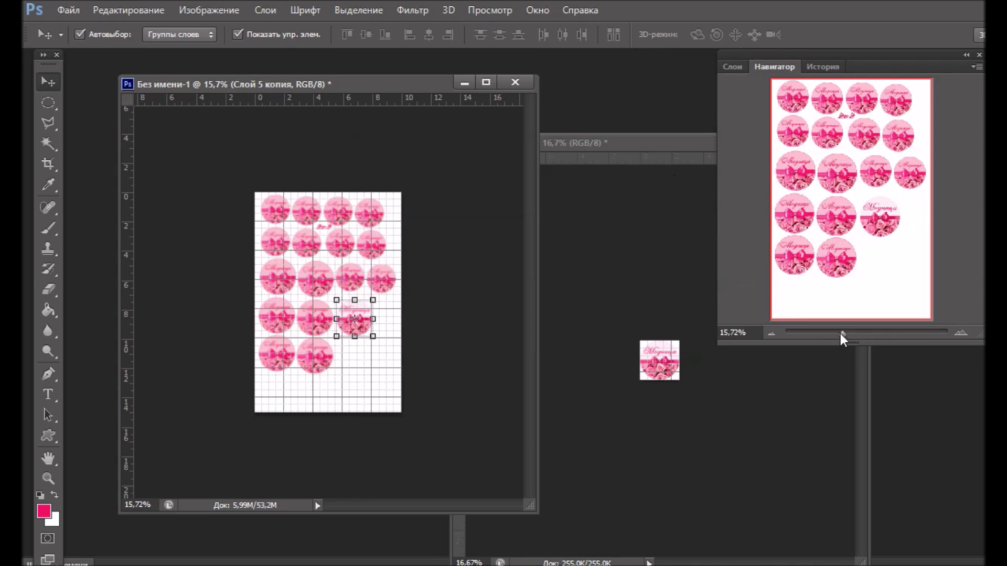
left_click_drag(840, 333, 851, 334)
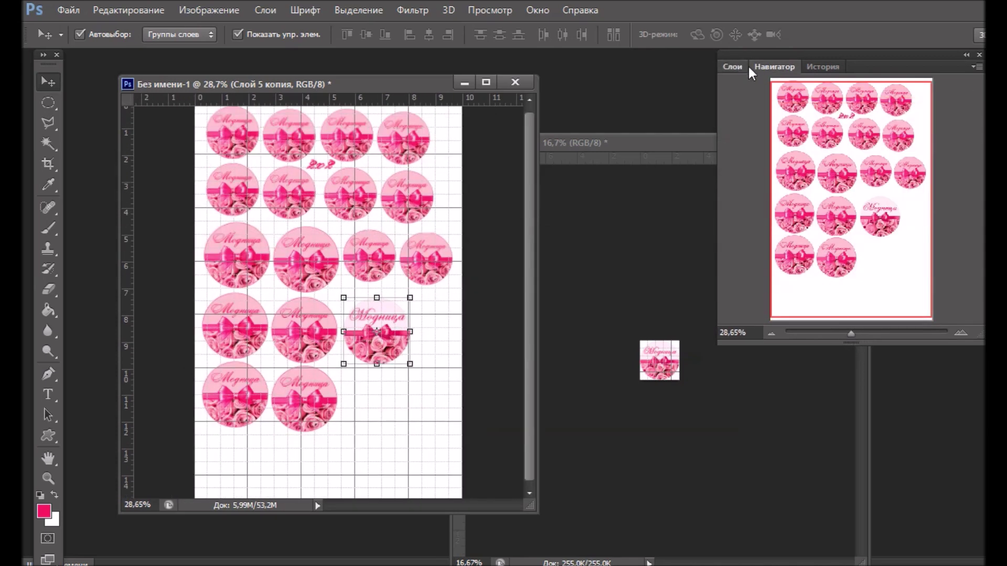
left_click(731, 66)
left_click_drag(373, 349, 375, 419)
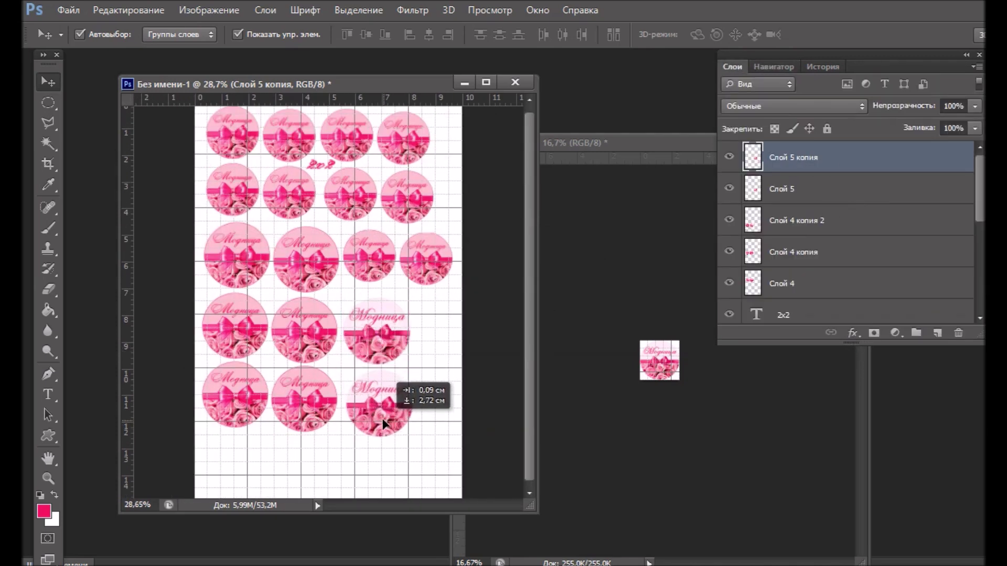
scroll(432, 359, "down", 1)
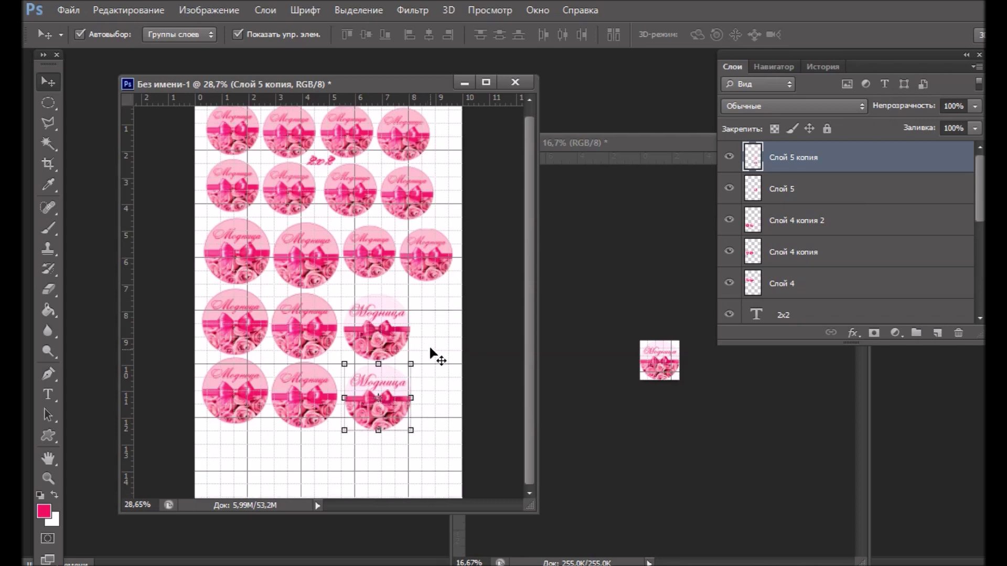
left_click_drag(638, 152, 491, 246)
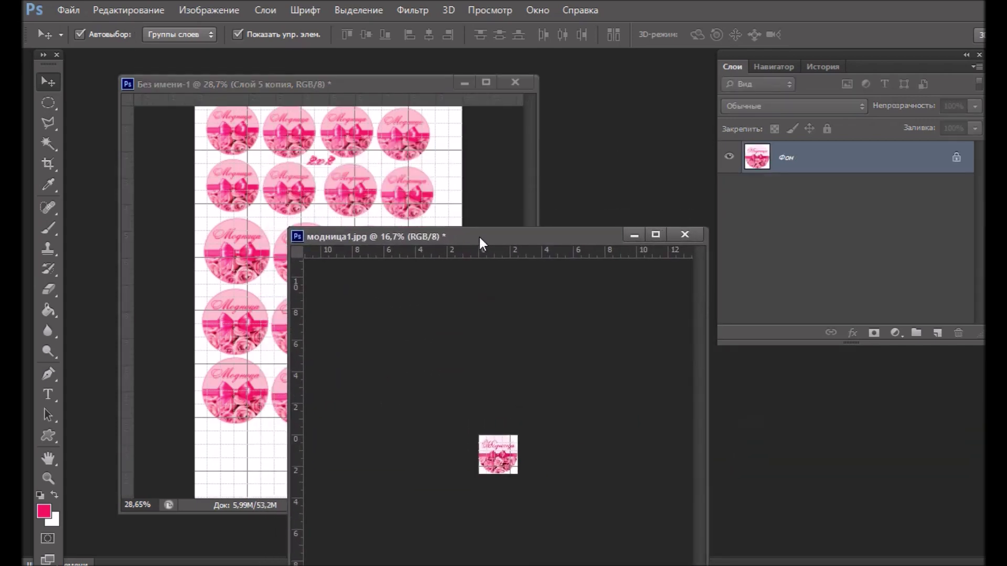
- Shrink модница1 again by entering 2 as its Image Size print width
right_click(533, 238)
left_click(588, 266)
double_click(464, 229)
type("2")
left_click(677, 135)
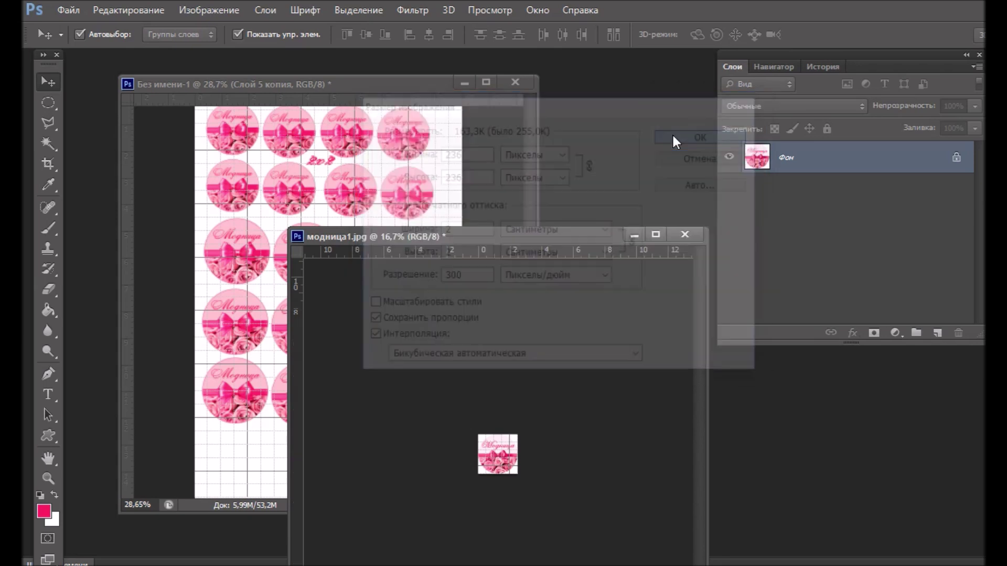
left_click_drag(515, 233, 716, 261)
- Copy the small label to the sheet's bottom-left and close модница1 without saving
left_click_drag(770, 160, 423, 364)
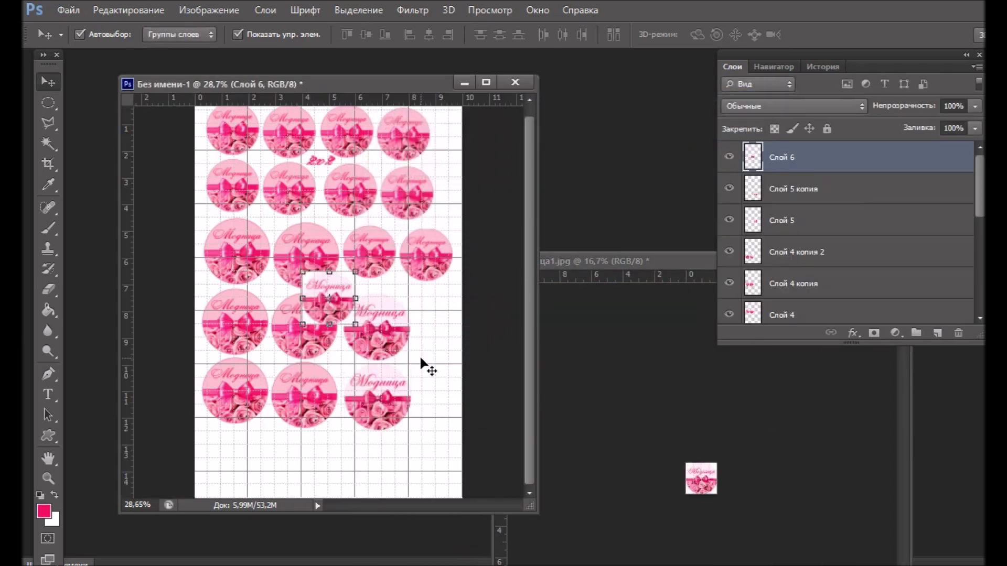
left_click_drag(332, 306, 234, 468)
left_click_drag(659, 259, 361, 248)
left_click(597, 250)
left_click(631, 229)
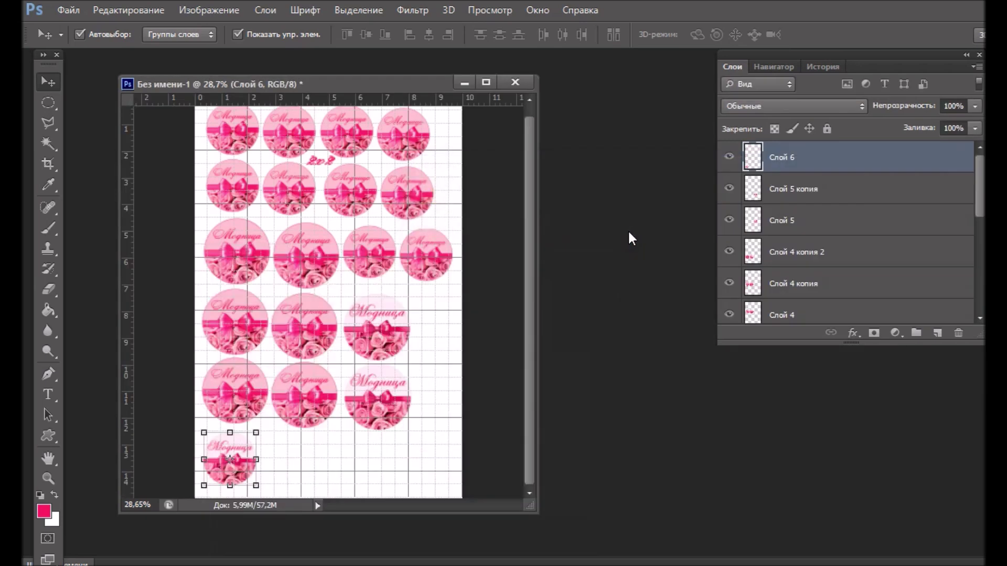
- Duplicate the label, move the copy right, and merge the two into one layer
right_click(843, 161)
left_click(508, 124)
left_click(687, 180)
left_click_drag(239, 478, 297, 480)
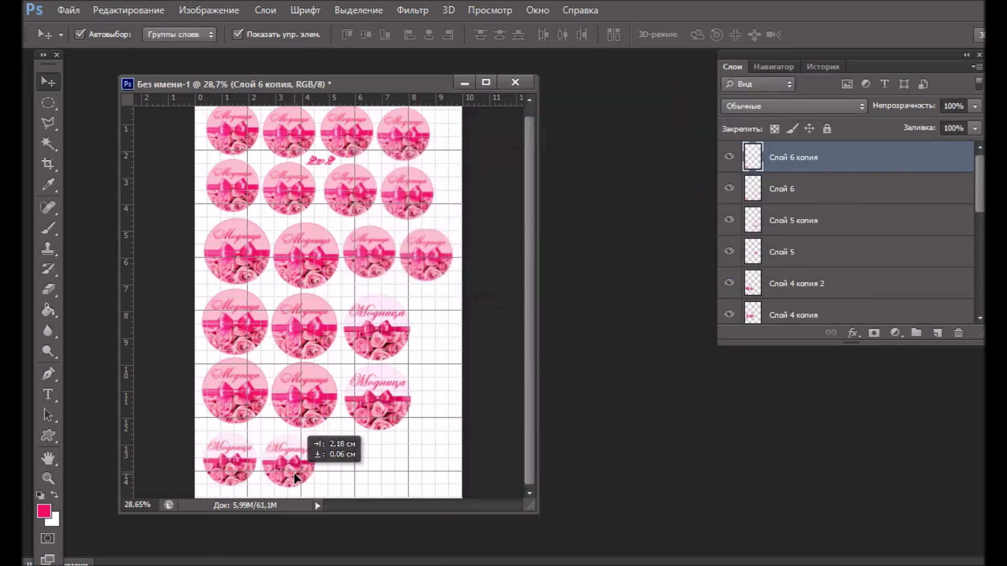
right_click(842, 163)
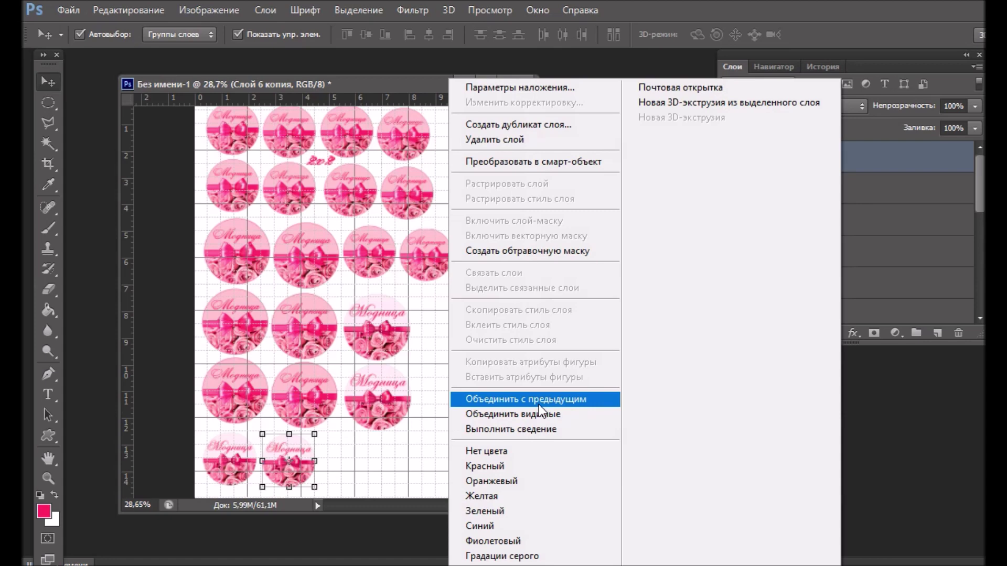
left_click(539, 404)
- Duplicate the merged pair and move it right to complete the bottom row of four labels
right_click(855, 161)
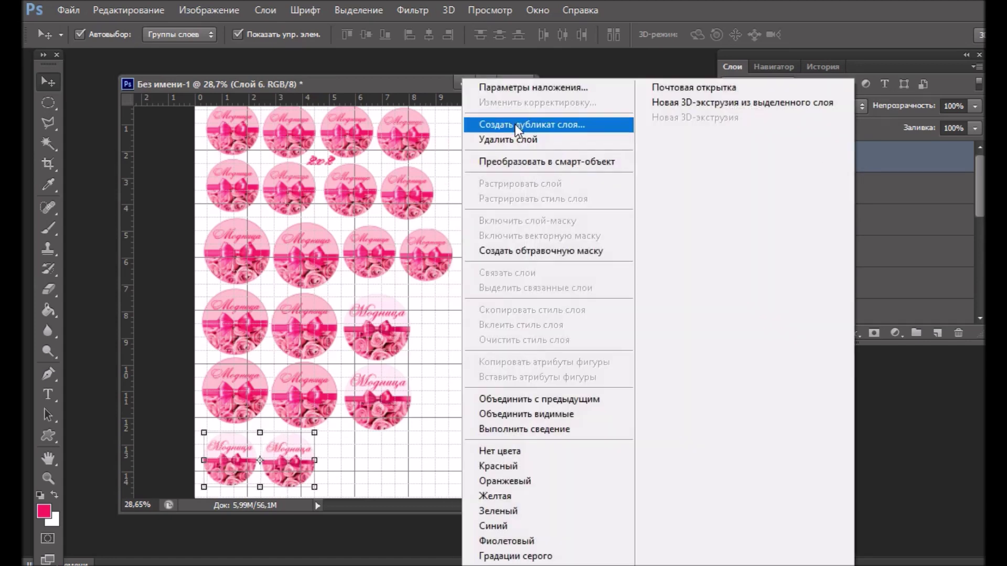
left_click(515, 124)
left_click(685, 173)
left_click_drag(291, 464, 398, 479)
left_click(140, 348)
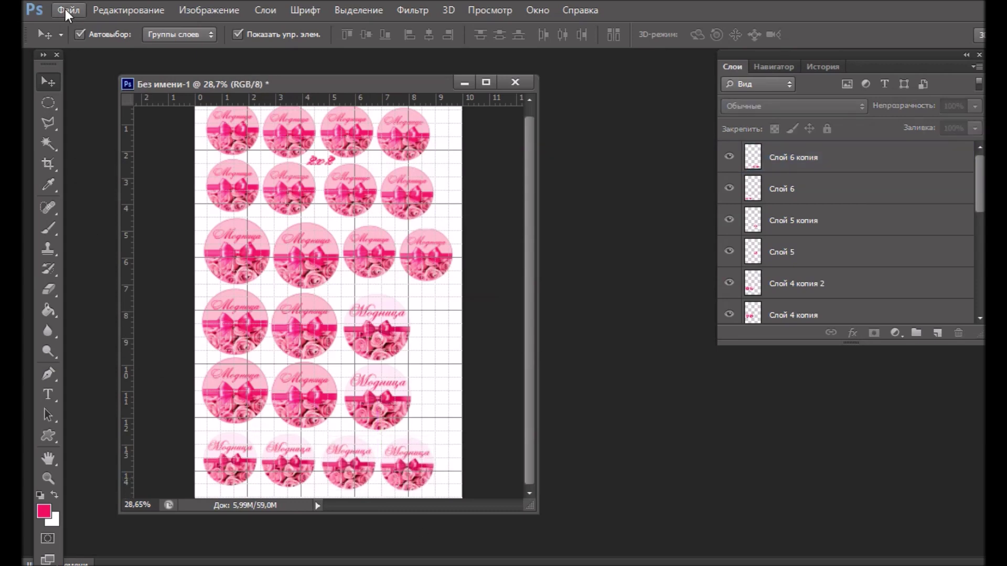
left_click(67, 10)
left_click(78, 40)
- Open the розы rose circle image in its own window
left_click_drag(933, 231, 956, 439)
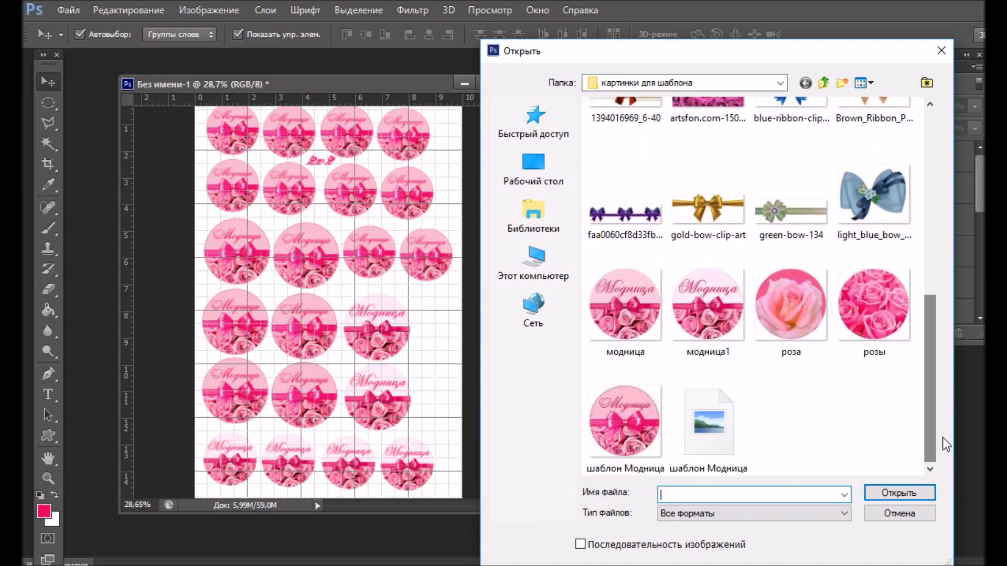
left_click(877, 311)
left_click(899, 494)
mouse_move(341, 101)
left_mouse_down()
mouse_move(604, 297)
mouse_move(543, 209)
mouse_move(544, 190)
left_mouse_up()
- Resize розы to a 16 mm print width and drag it into row four's last slot
right_click(632, 178)
left_click(687, 205)
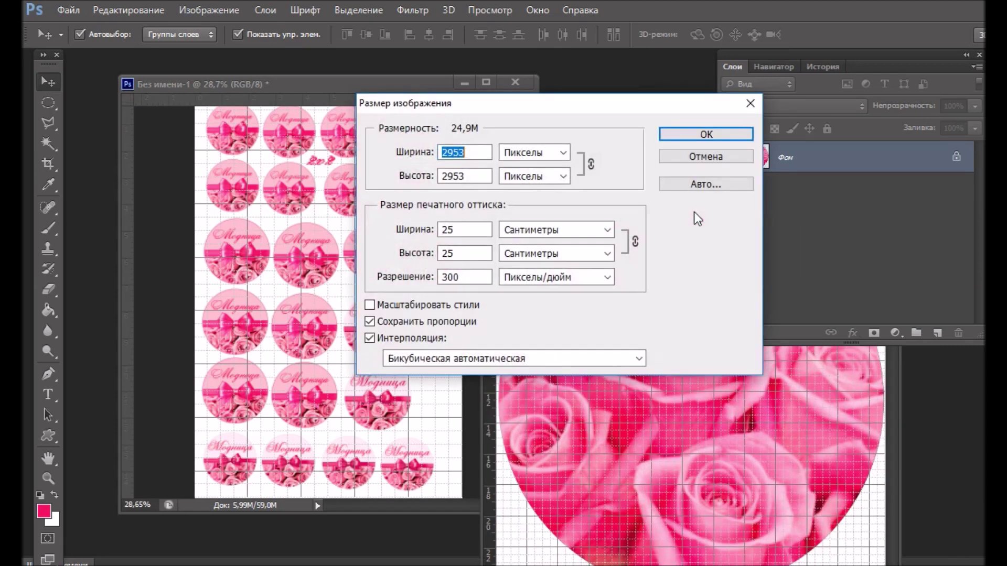
left_click(528, 229)
left_click(532, 282)
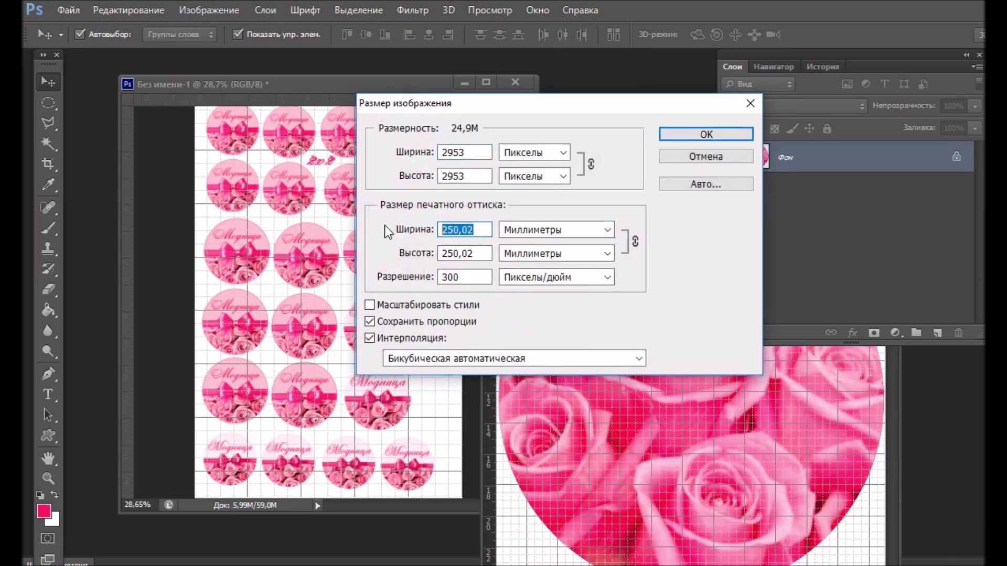
type("16")
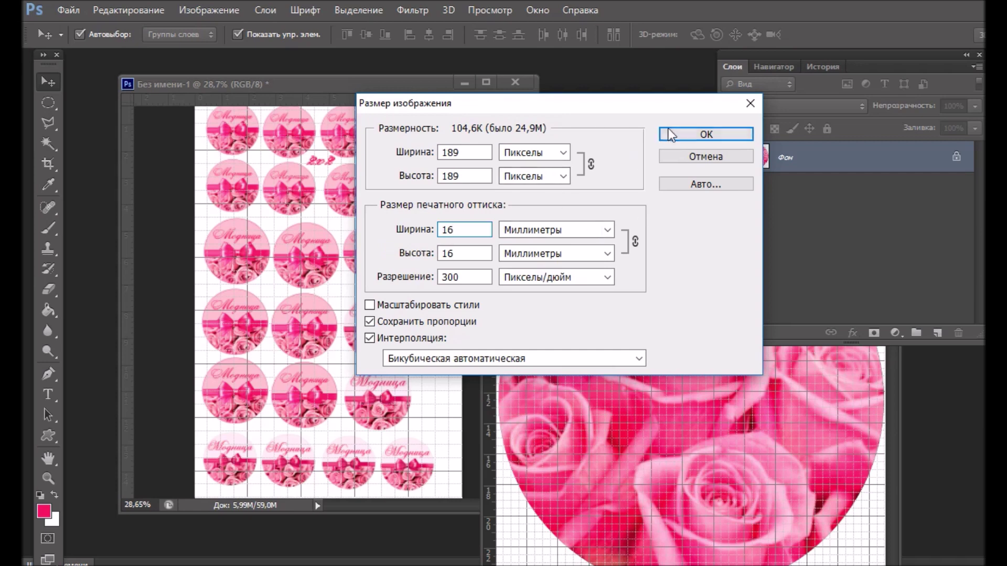
left_click(670, 134)
mouse_move(757, 157)
left_mouse_down()
mouse_move(423, 326)
mouse_move(390, 318)
mouse_move(443, 332)
left_mouse_up()
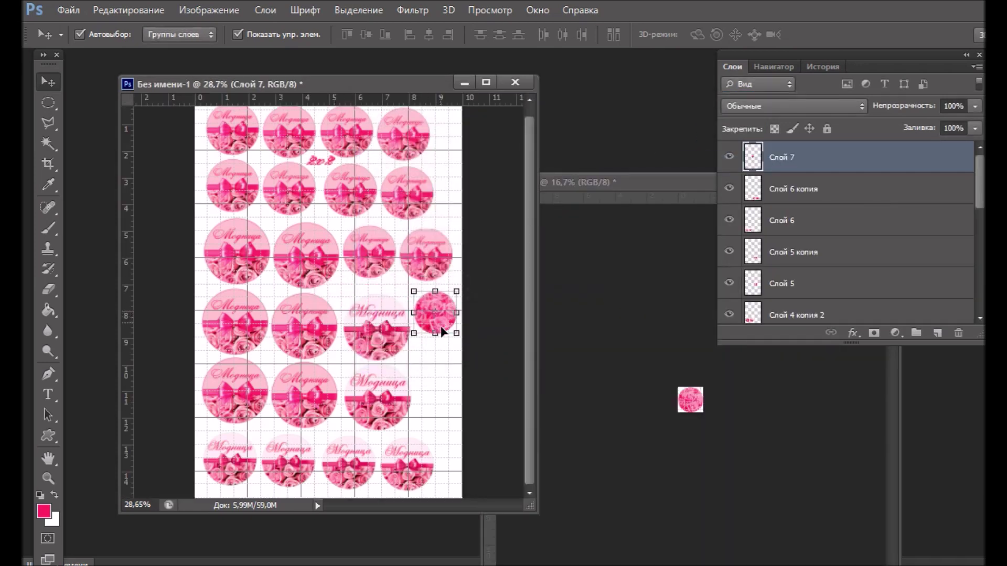
- Duplicate the rose circle twice, stacking the copies down the sheet's right side
right_click(814, 159)
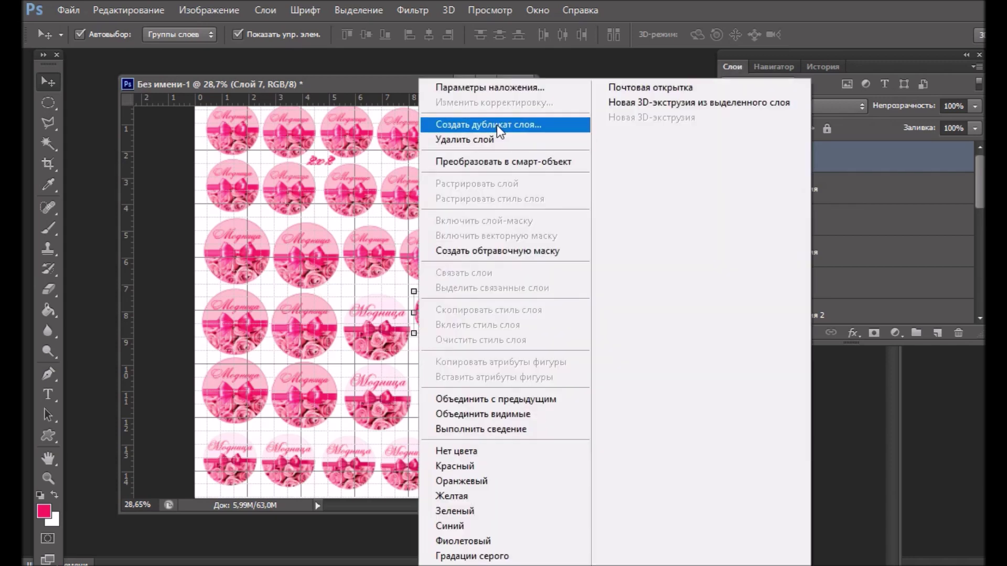
left_click(496, 125)
left_click(672, 171)
left_click_drag(443, 329, 445, 377)
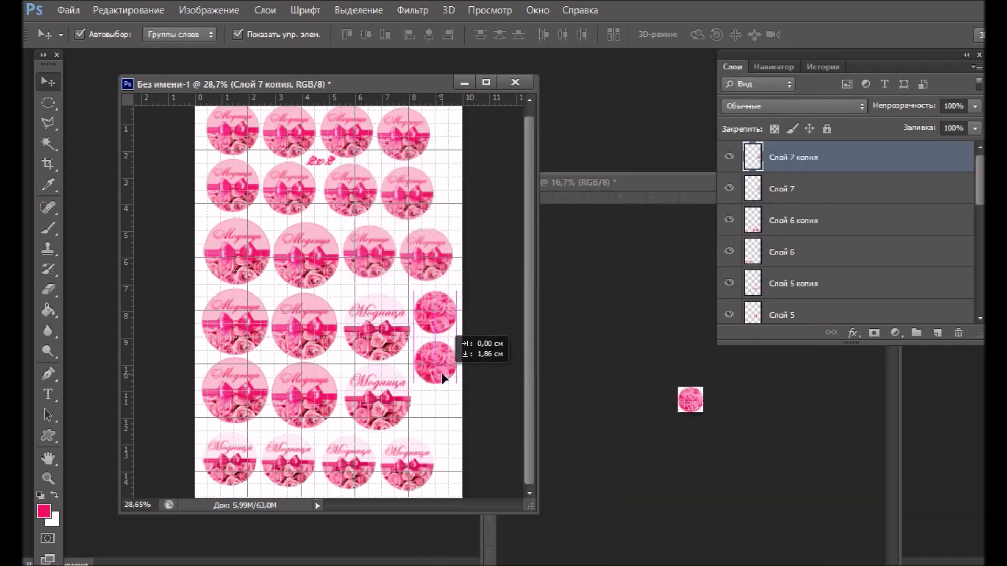
right_click(825, 167)
left_click(503, 126)
left_click(703, 175)
left_click_drag(443, 367, 448, 408)
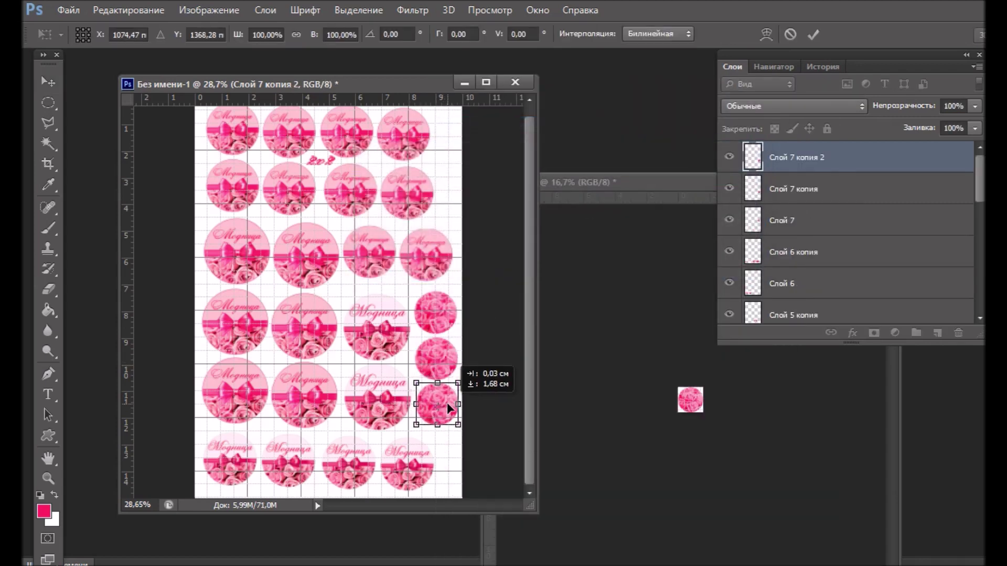
- Apply the pending transforms and close the розы image without saving
left_click(59, 86)
left_click(528, 231)
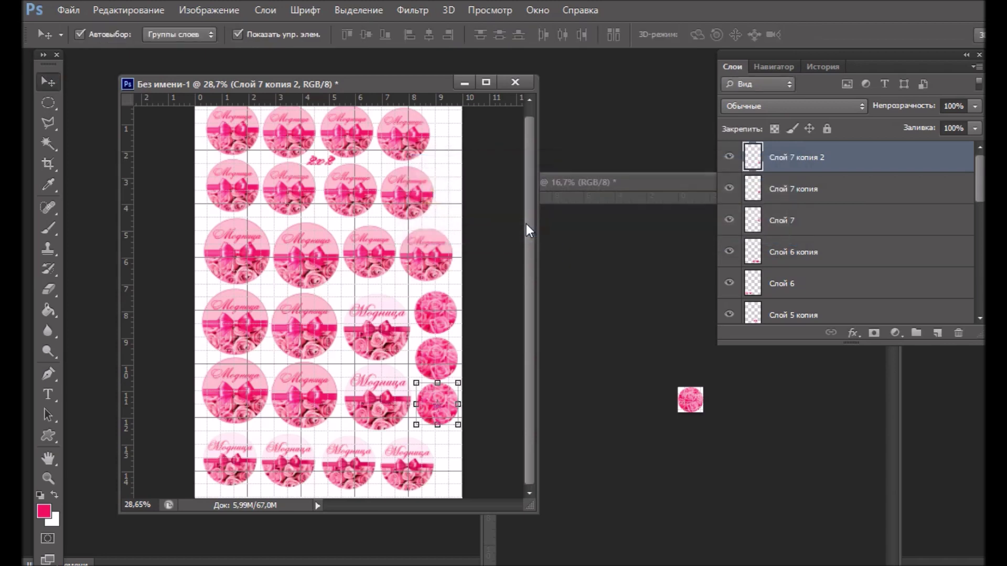
left_click_drag(655, 180, 402, 160)
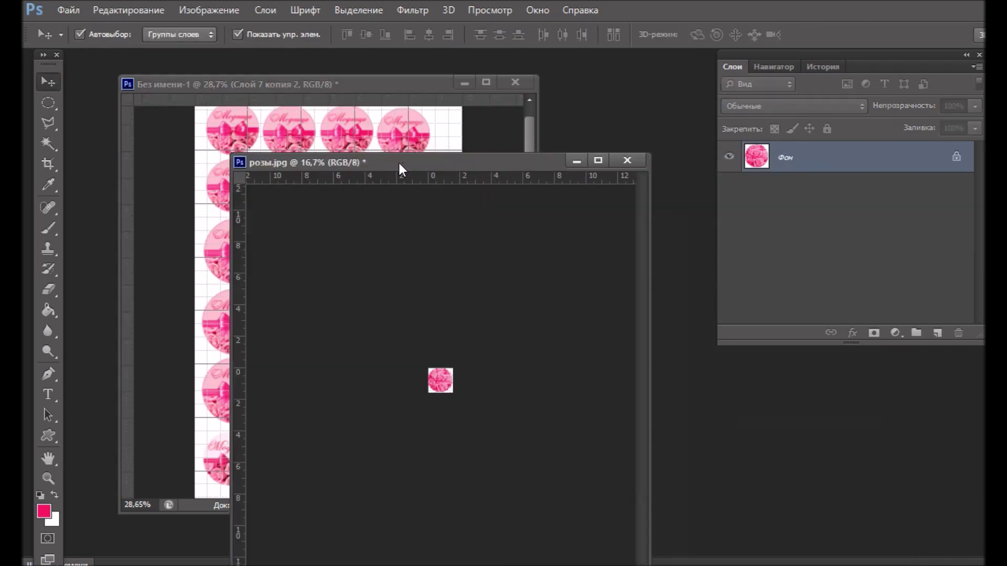
left_click(624, 159)
left_click(632, 232)
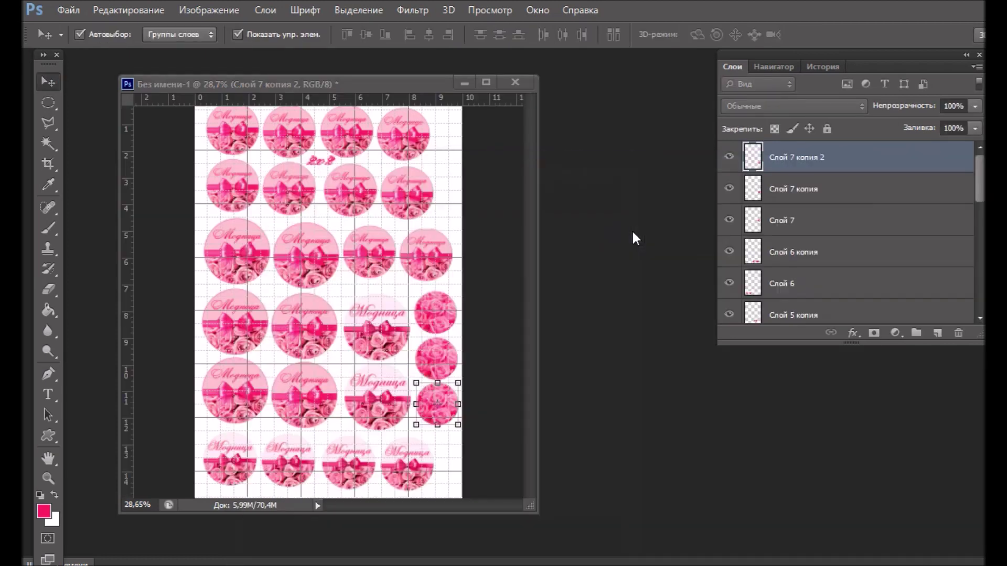
left_click_drag(351, 84, 422, 82)
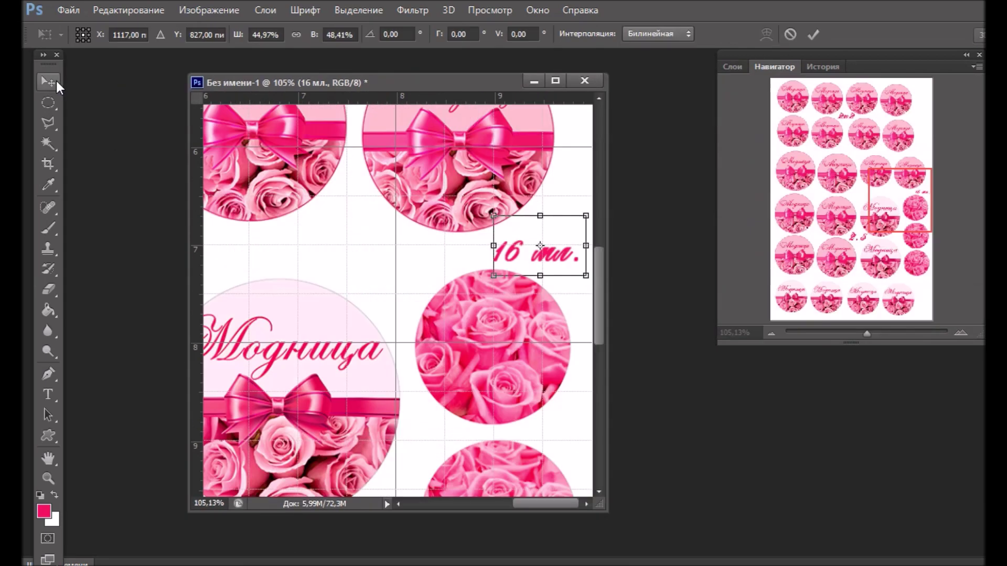
left_click(47, 81)
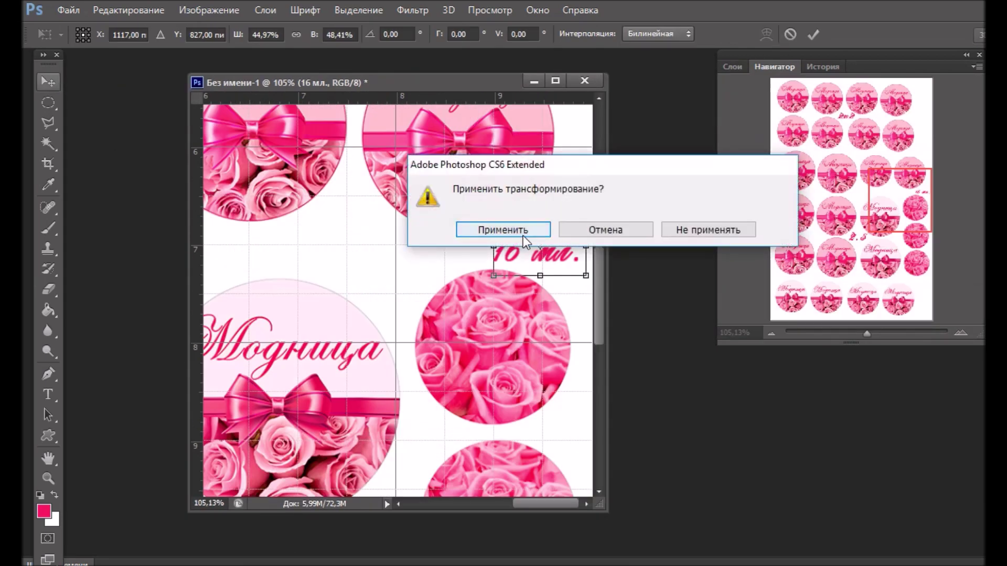
- Save the sheet as JPEG 'шаблоны на печать.jpg', accepting quality 9
left_click(524, 235)
left_click_drag(869, 329, 849, 333)
left_click(68, 10)
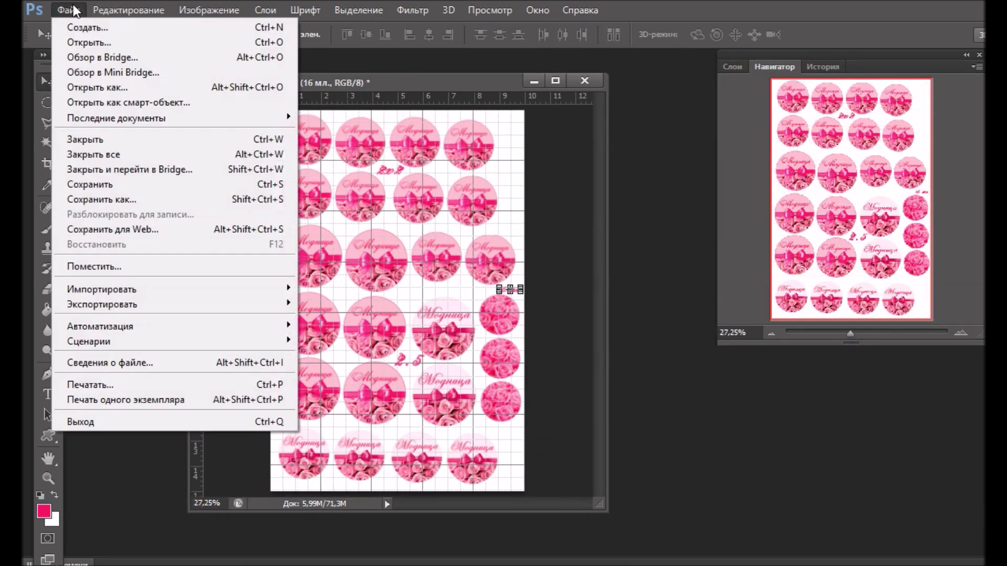
left_click(105, 199)
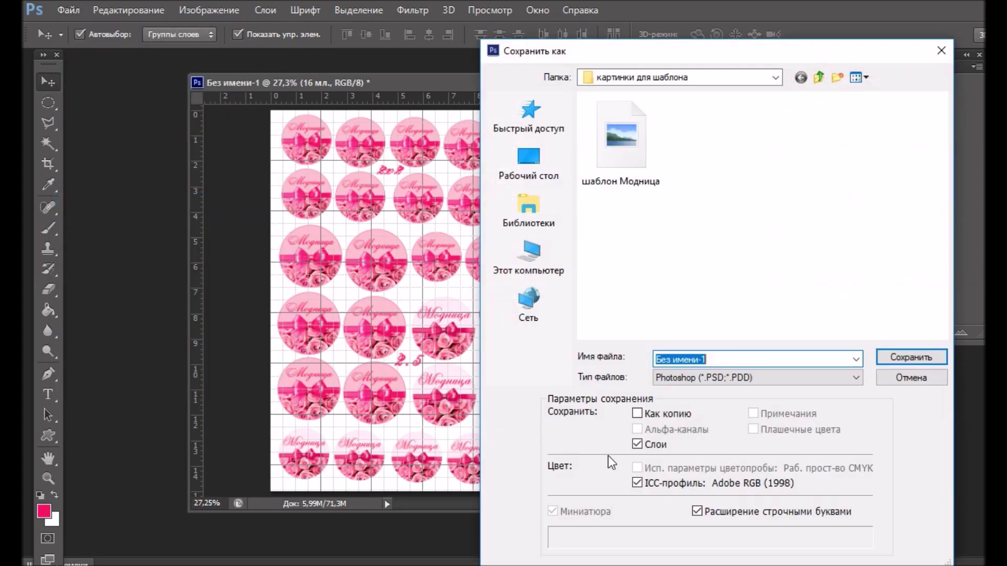
type("шаблоны на печать")
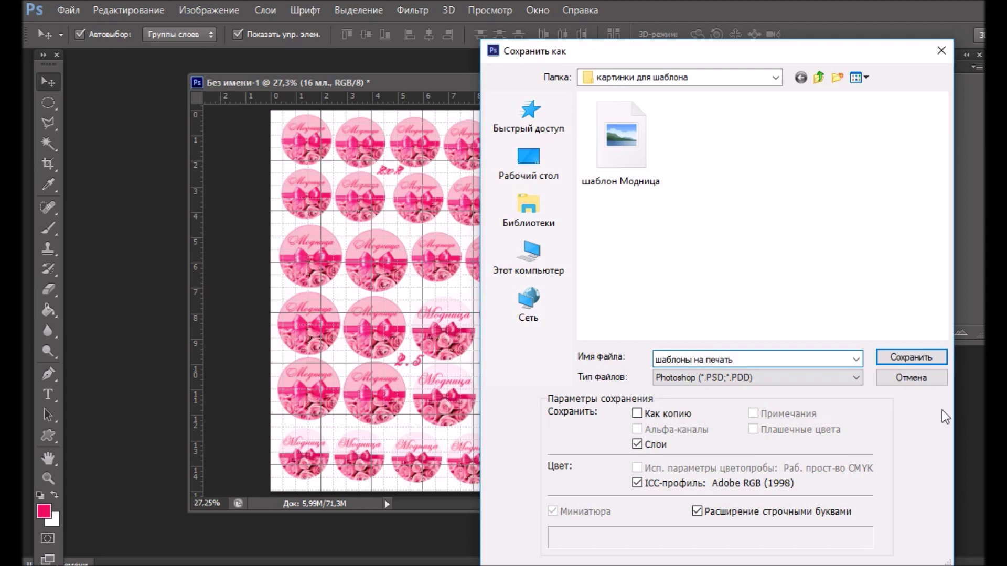
left_click(856, 378)
left_click(691, 248)
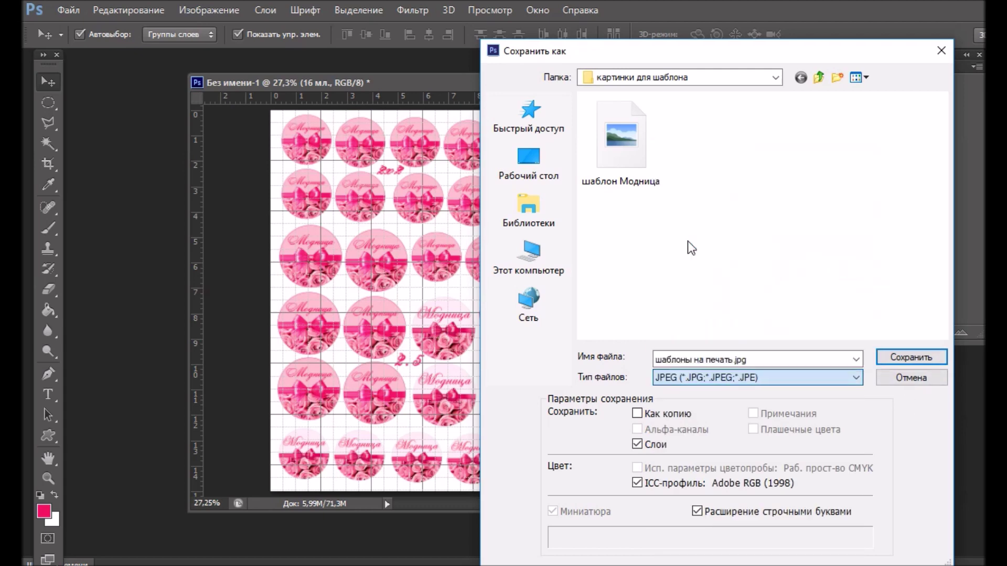
left_click(910, 358)
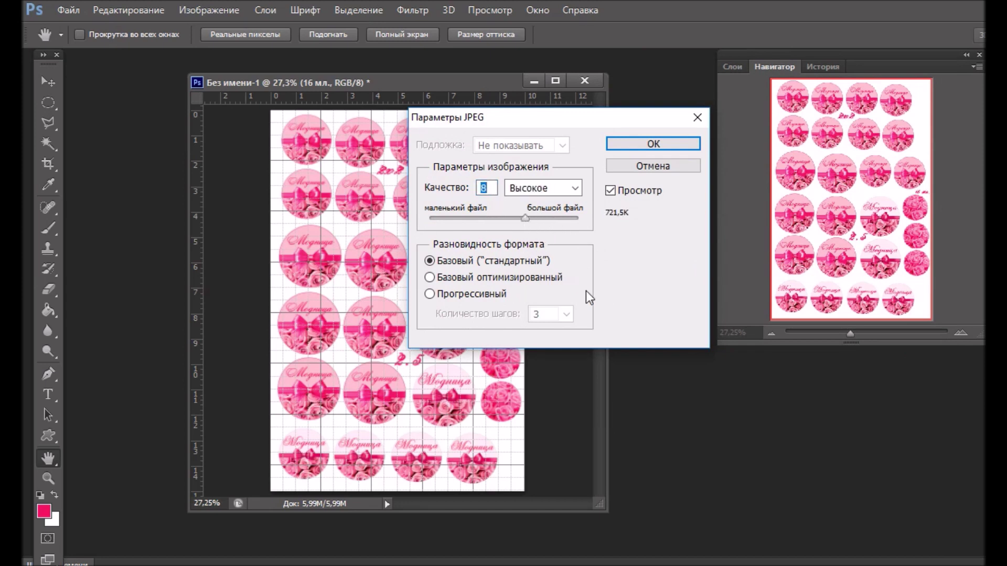
left_click(631, 142)
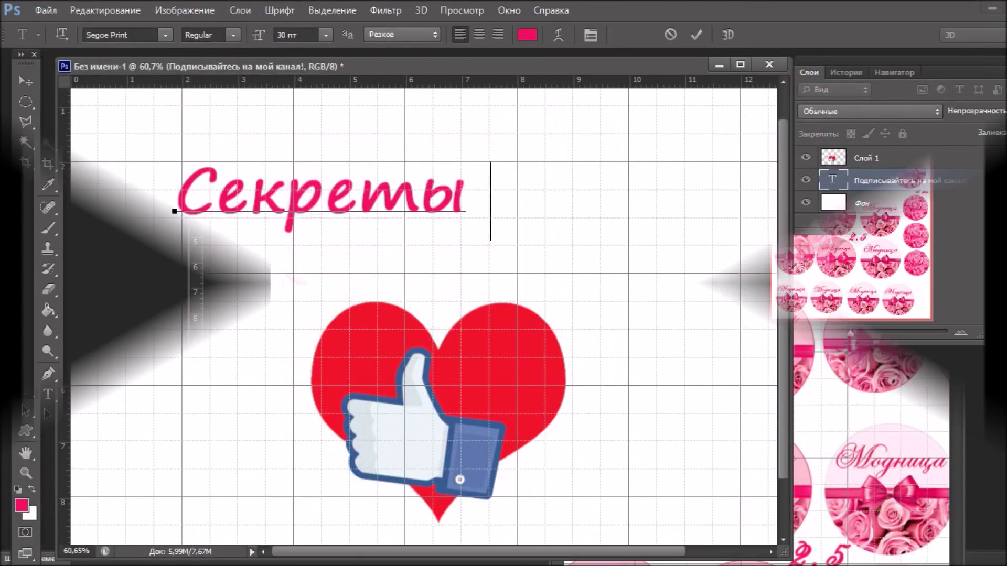
- Type the caption 'канзаши', a signed 'from' line, then 'Впереди много интересного!' across lines
type("канзаши")
key("Return")
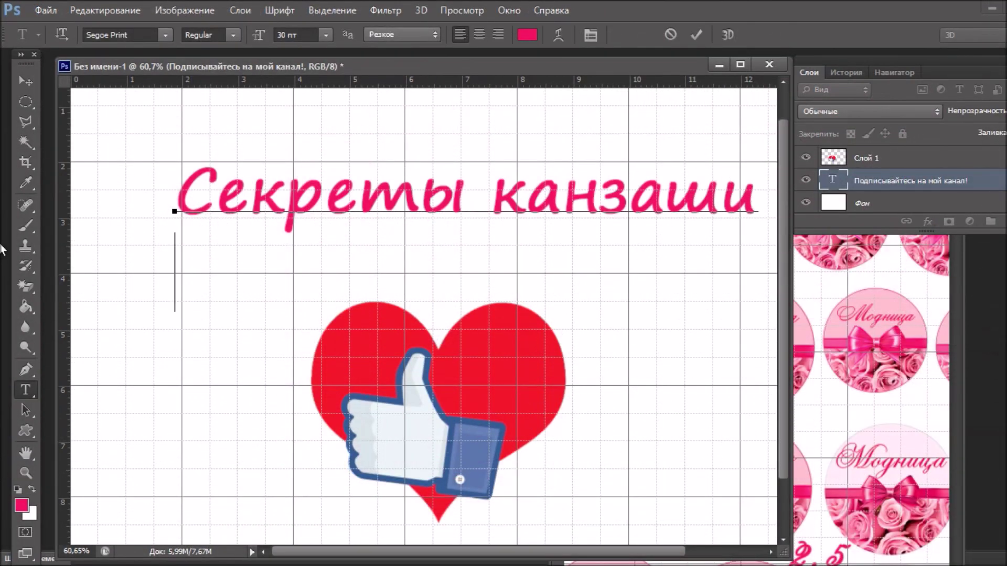
type("от Наташи!")
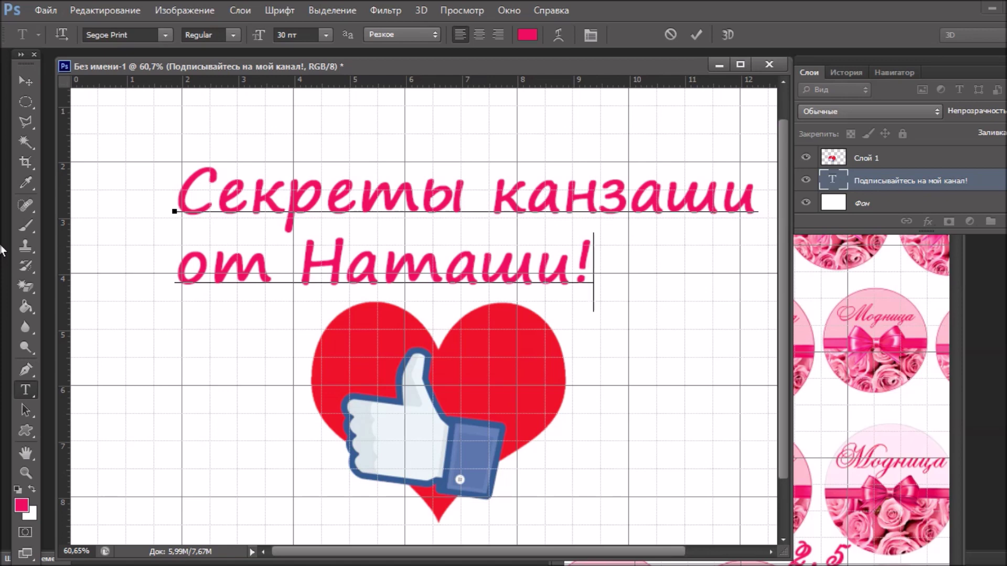
type("Впереди много")
key("Return")
type("инт")
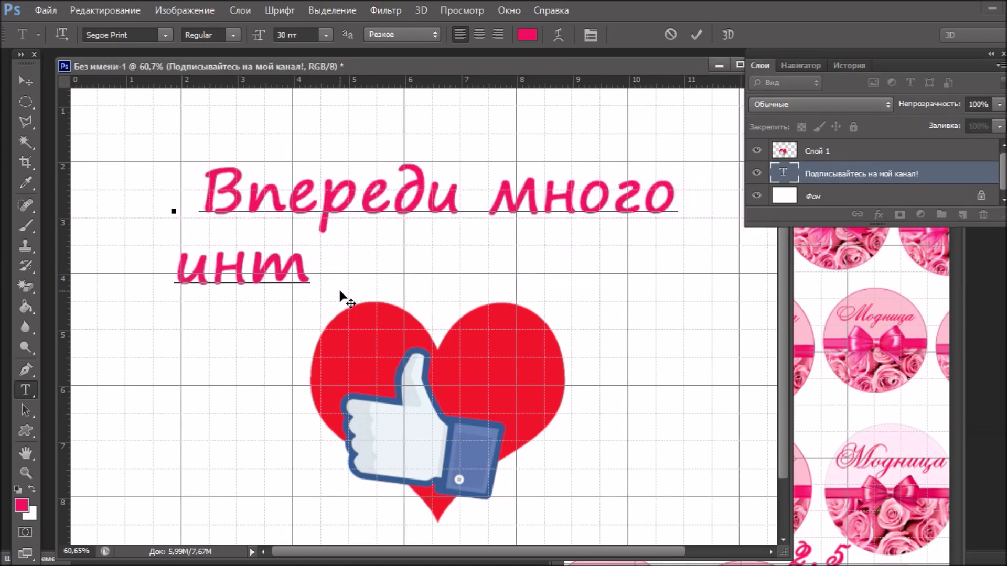